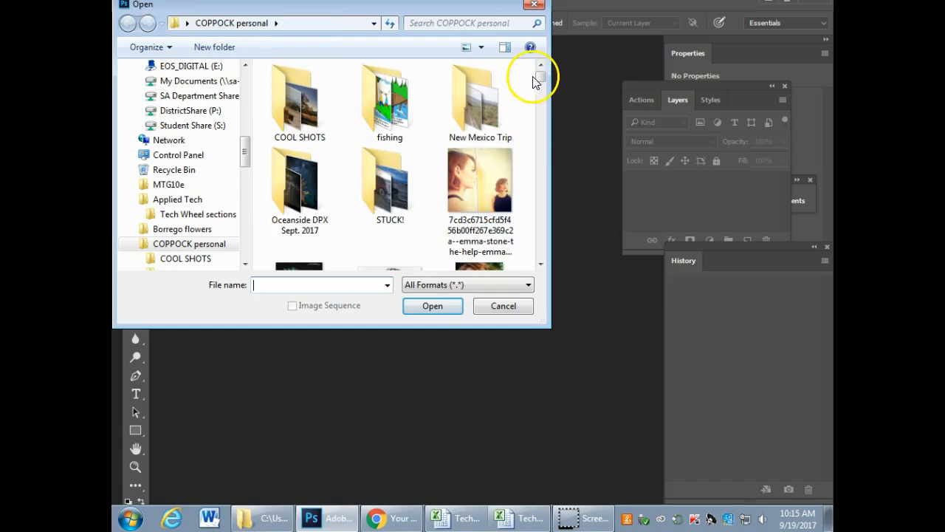
Step: Browse the personal photos folder in the Open dialog, open IMG_6116.jpg and close it again
drag(539, 77, 519, 236)
scroll(537, 158, down, 1)
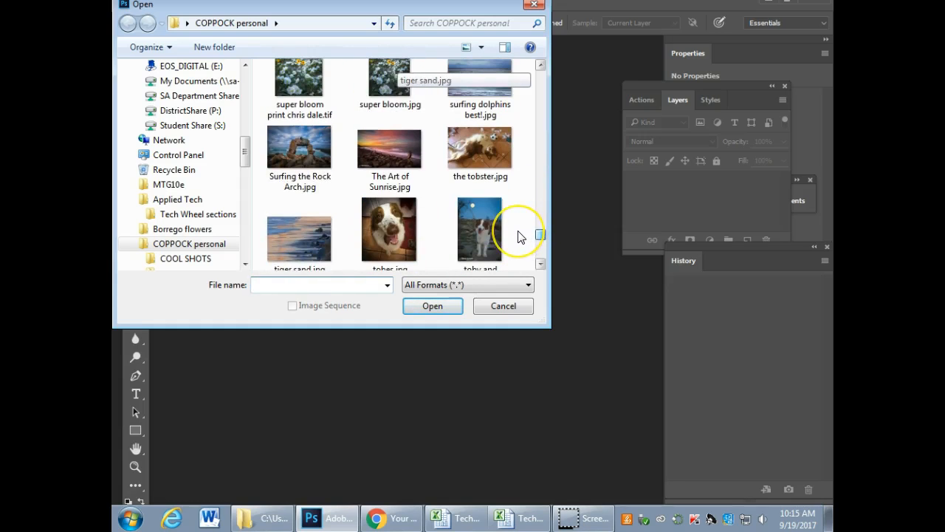
click(541, 65)
drag(538, 65, 538, 65)
double_click(399, 185)
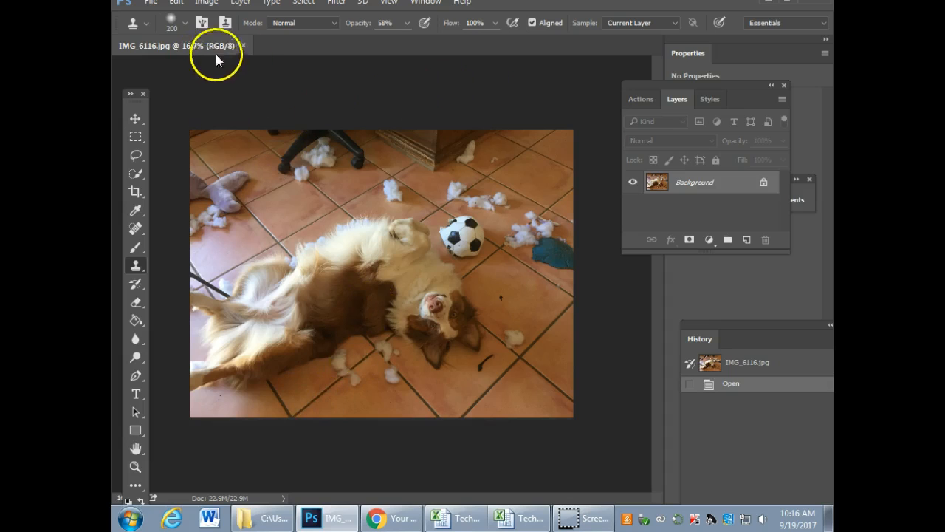
click(243, 45)
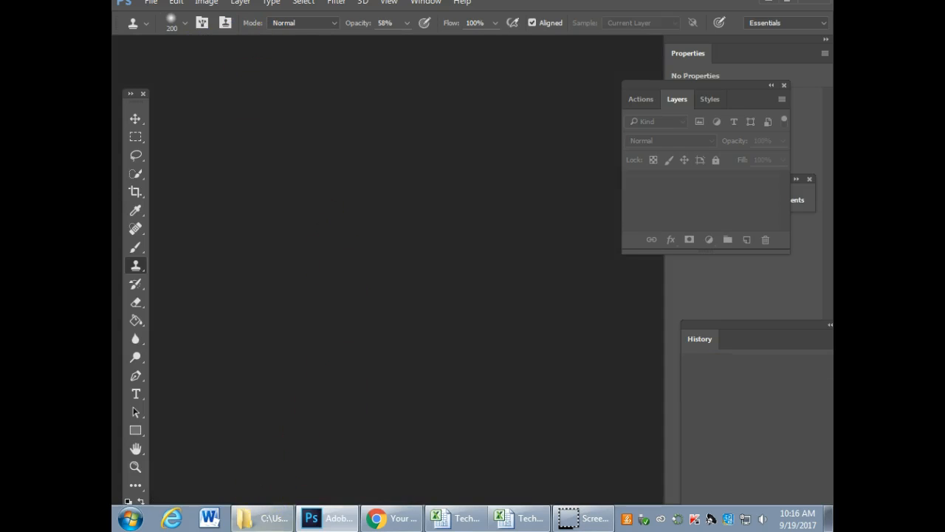
Step: Switch to File Explorer and open the personal photos folder on the Desktop
click(263, 517)
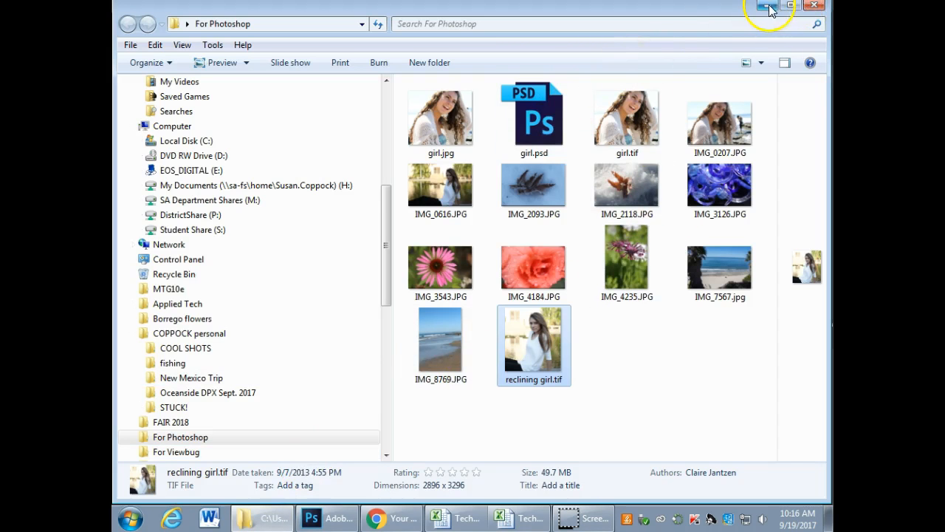
click(813, 6)
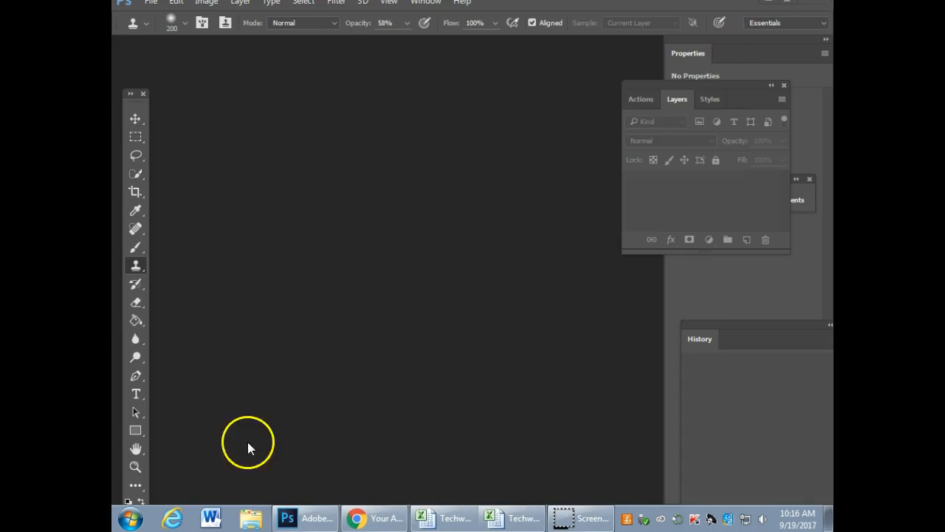
click(251, 518)
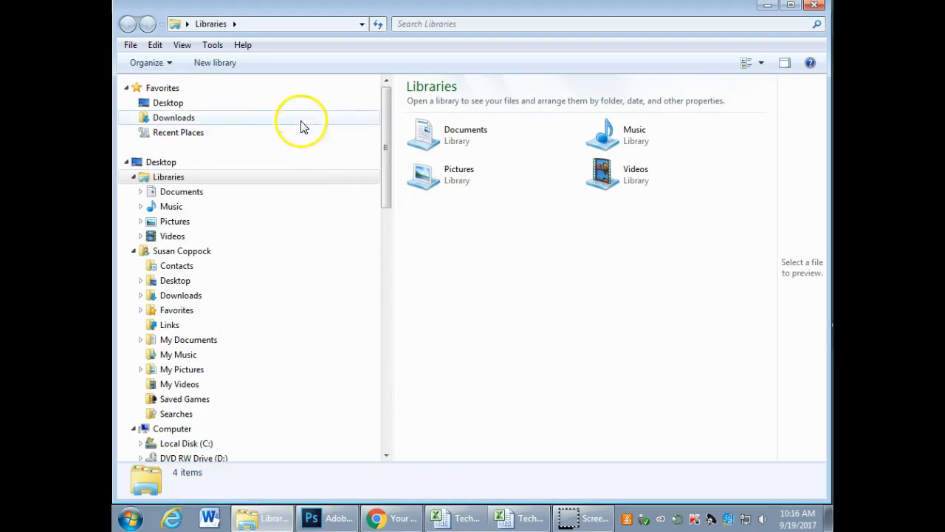
click(166, 102)
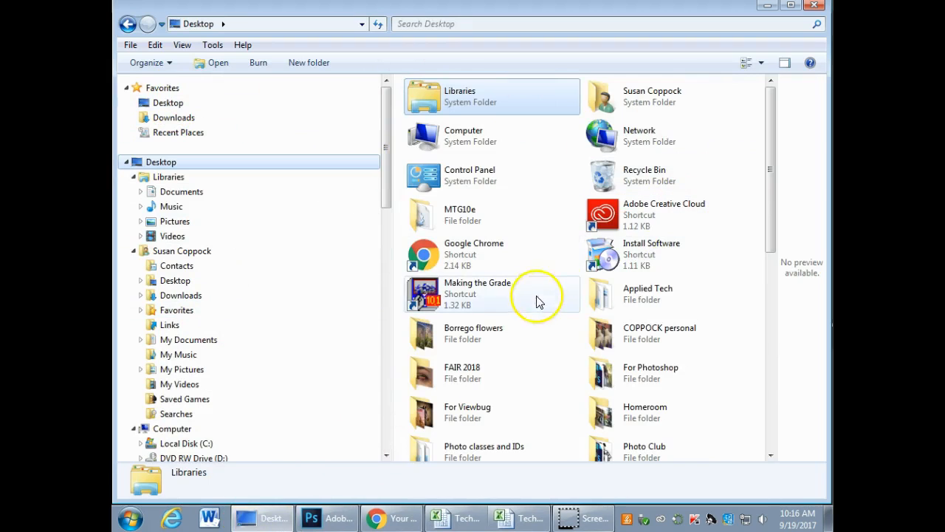
double_click(624, 336)
Step: Locate IMG_6116.jpg in the File Explorer folder and open it in Photoshop directly from there
drag(773, 96, 751, 245)
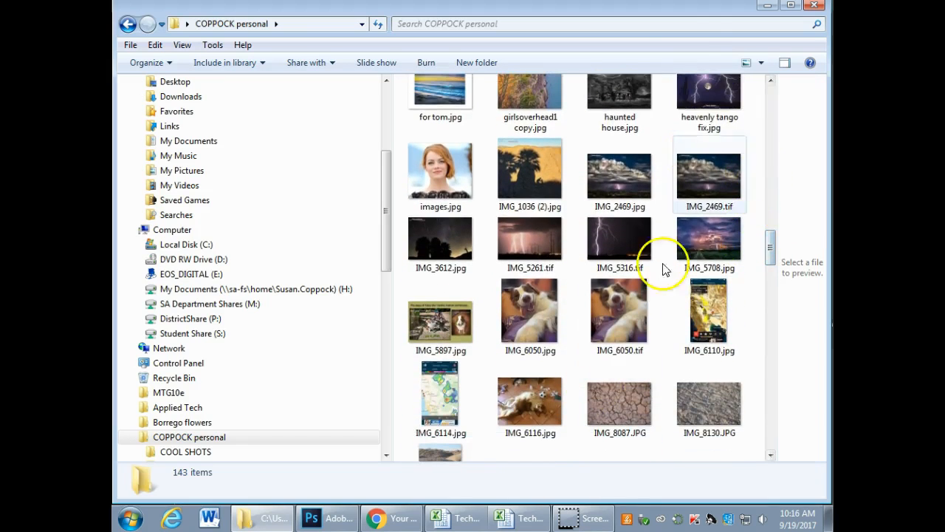
drag(694, 9, 474, 10)
drag(309, 401, 614, 384)
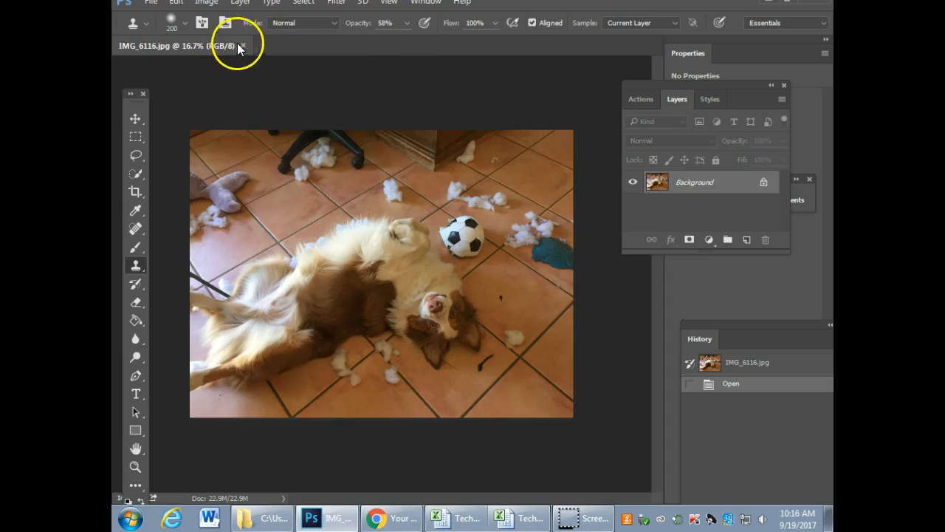
Step: Move the floating History and Layers panels clear of the photo, placing the Layers group below Properties
drag(638, 88, 612, 88)
drag(697, 326, 642, 264)
drag(666, 87, 713, 212)
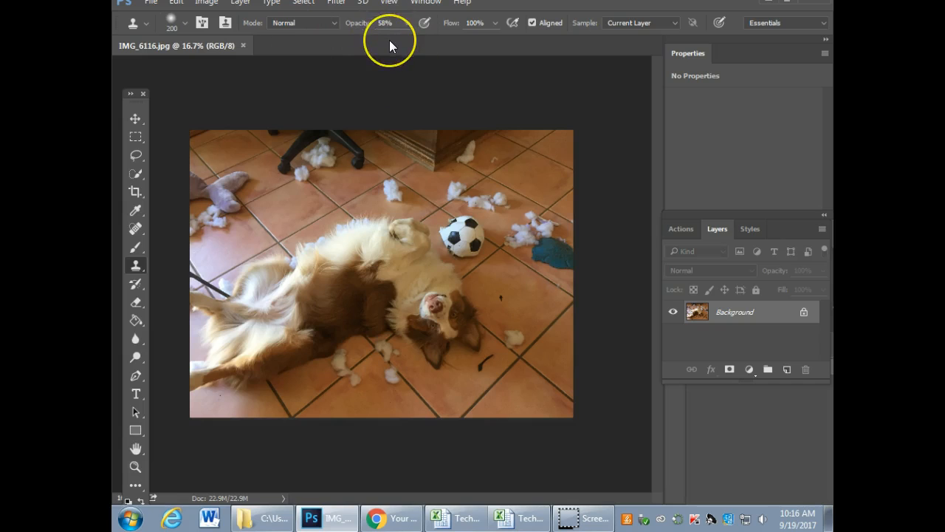
Step: Undock the IMG_6116.jpg document into a floating window, enlarge the window around the photo and reposition it
drag(389, 43, 460, 72)
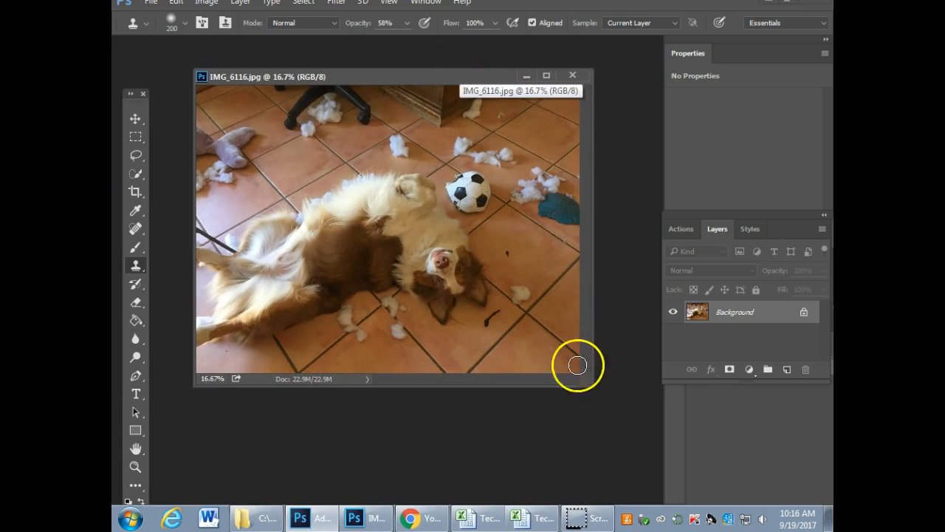
drag(591, 385, 649, 434)
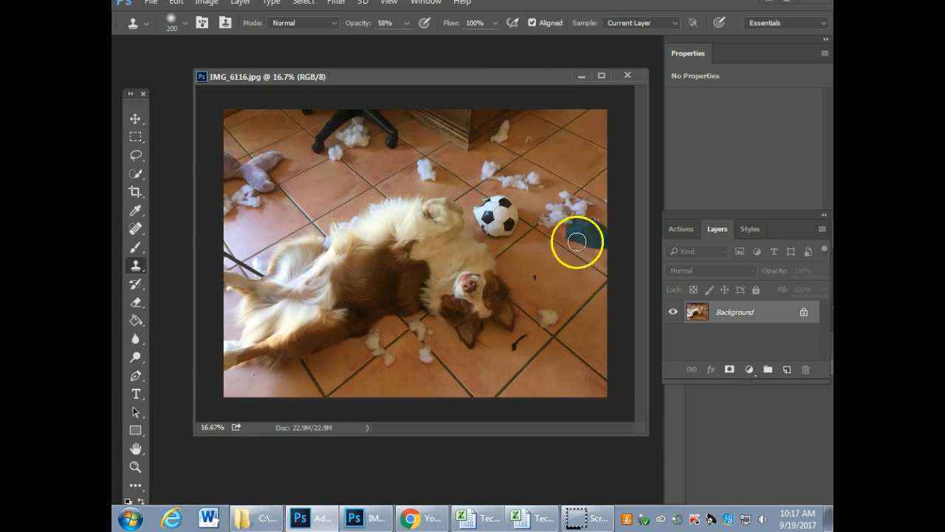
drag(521, 76, 508, 71)
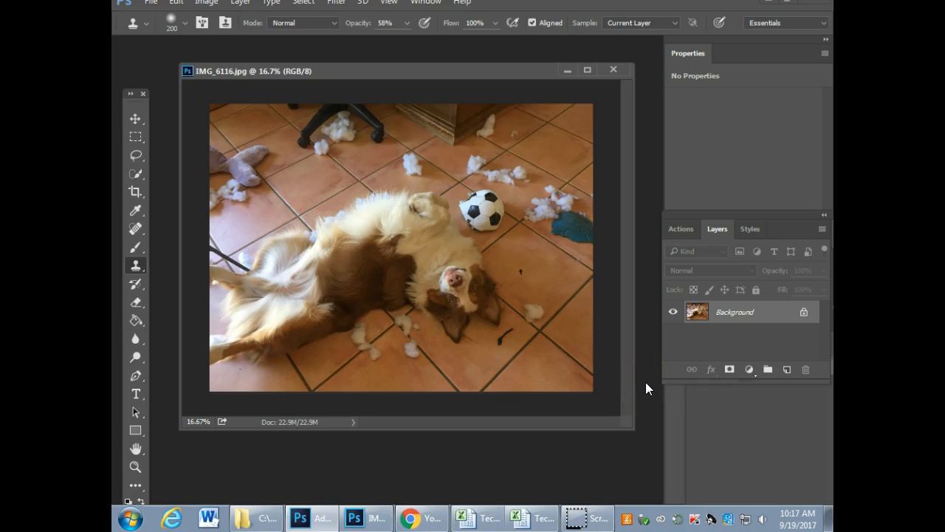
Step: View the dog photo at several magnifications between 12.5% and 25%, zooming in and out repeatedly
key(ctrl+minus)
key(ctrl+minus)
key(ctrl+plus)
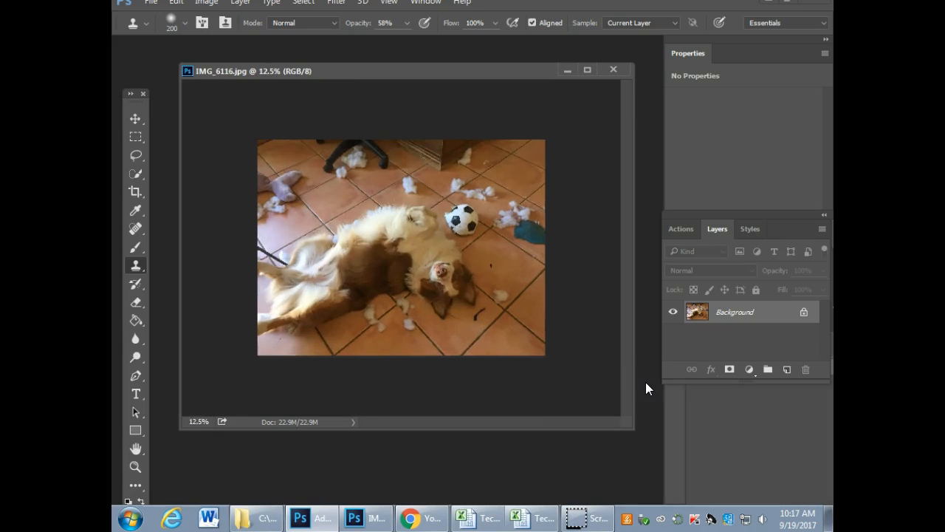
key(ctrl+plus)
key(ctrl+plus)
key(ctrl+minus)
key(ctrl+minus)
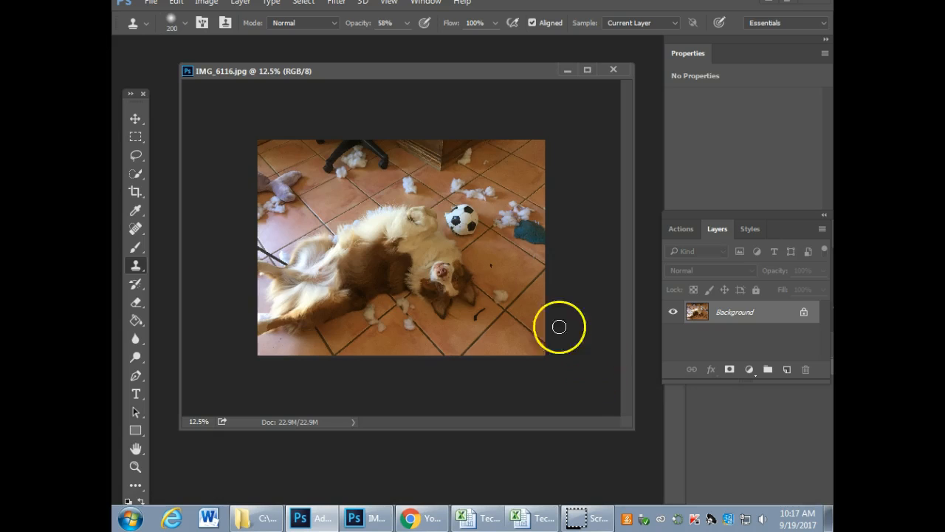
key(ctrl+plus)
key(ctrl+plus)
key(ctrl+plus)
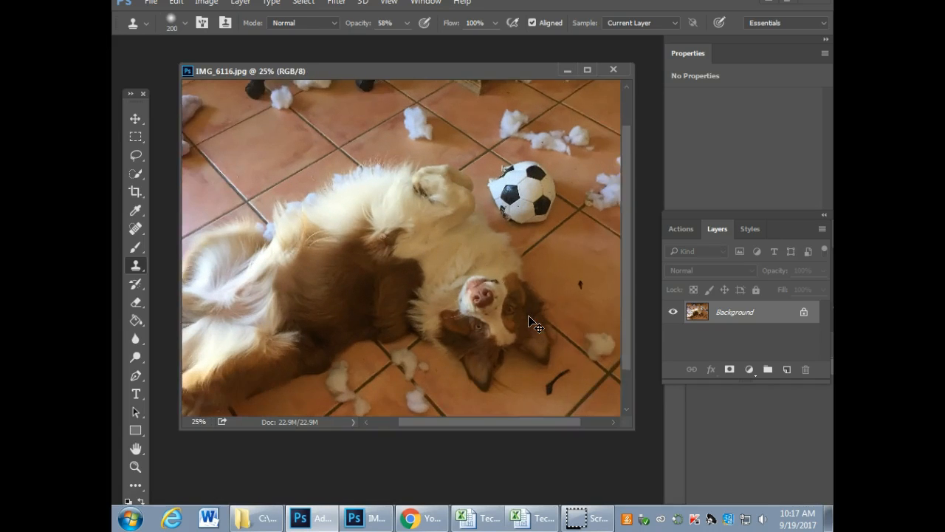
key(ctrl+minus)
key(ctrl+minus)
key(ctrl+minus)
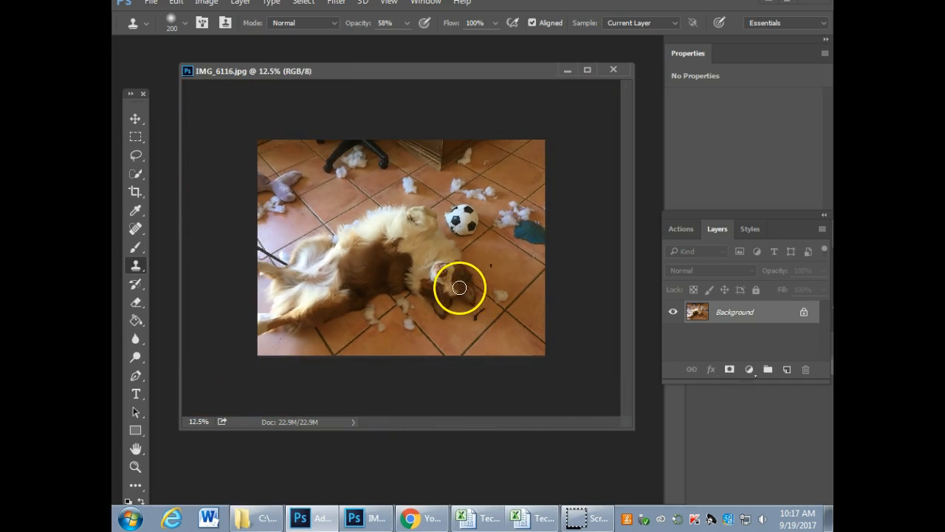
Step: Magnify the photo to 50%, pan around the dog's face and body, and return to the full view at 16.7%
key(ctrl+plus)
key(ctrl+plus)
key(ctrl+plus)
key(ctrl+plus)
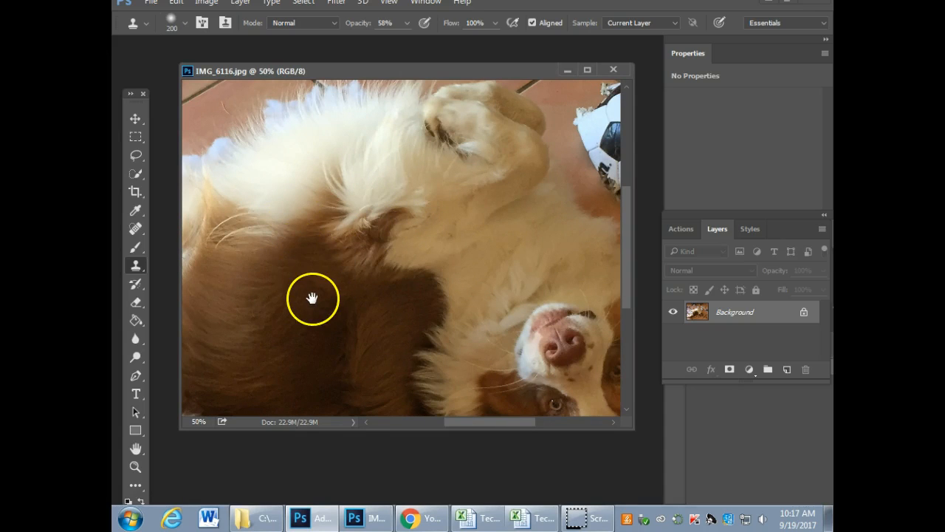
drag(443, 329, 260, 173)
drag(432, 268, 440, 400)
drag(469, 203, 469, 245)
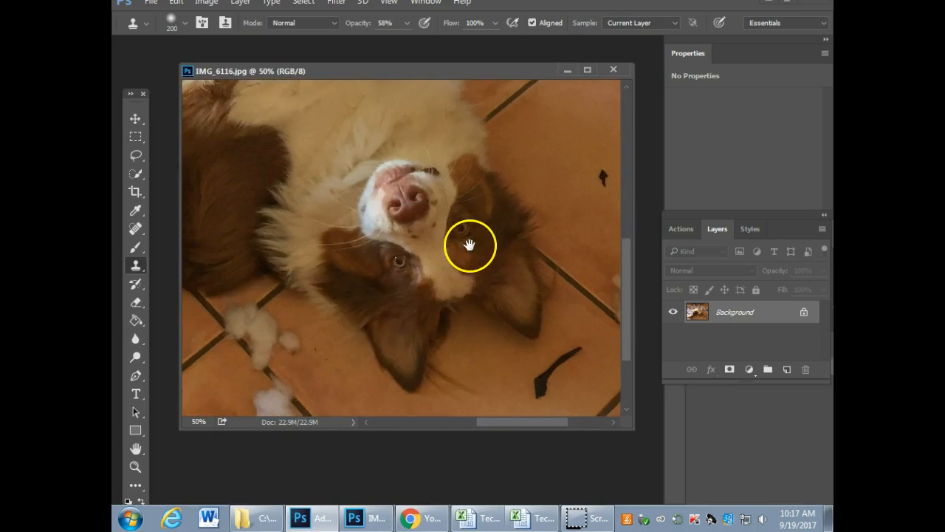
drag(317, 183, 510, 182)
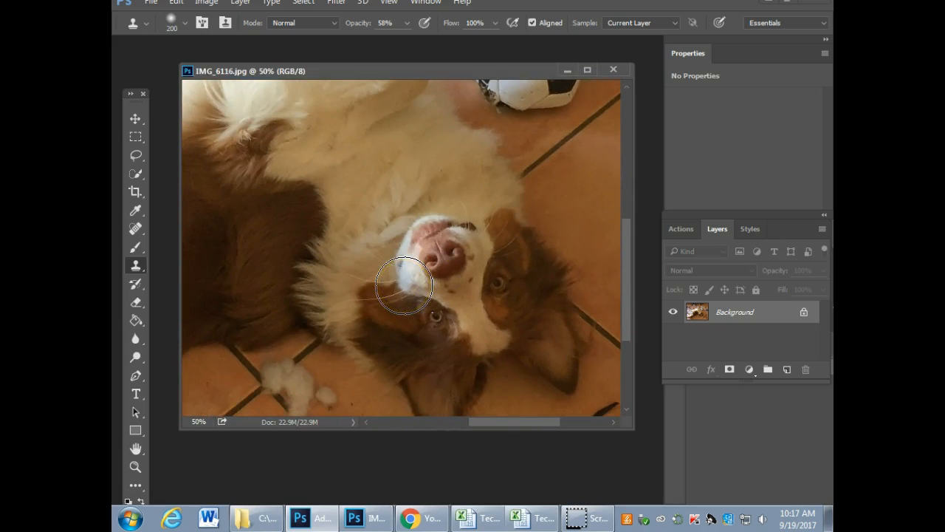
key(space)
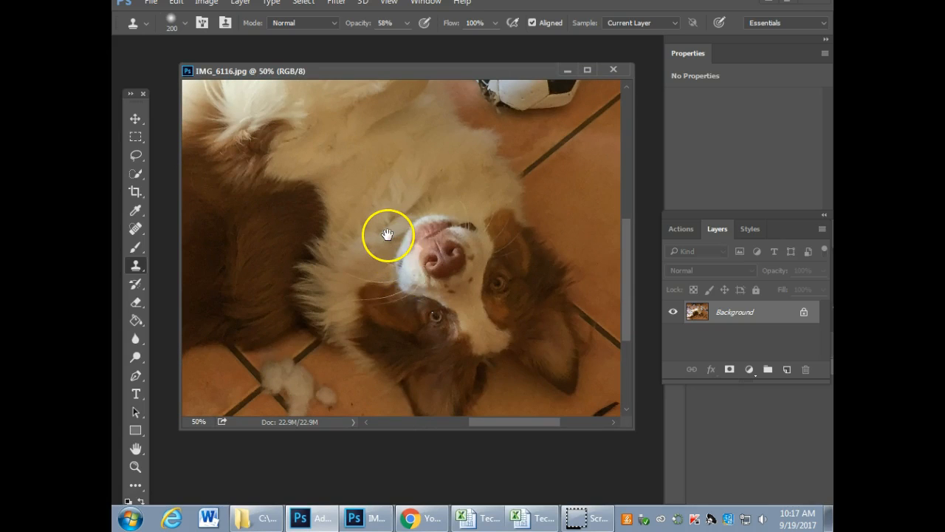
drag(460, 232, 450, 256)
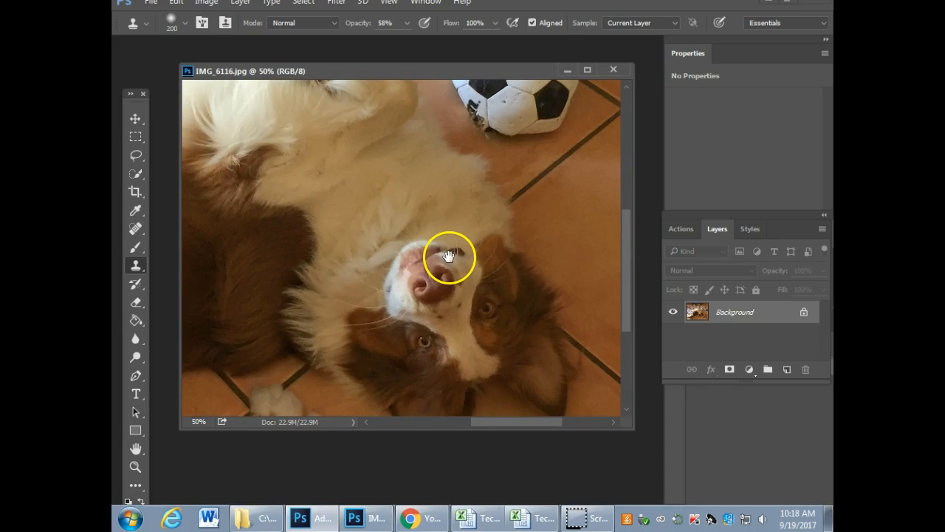
key(ctrl+minus)
key(ctrl+minus)
key(ctrl+minus)
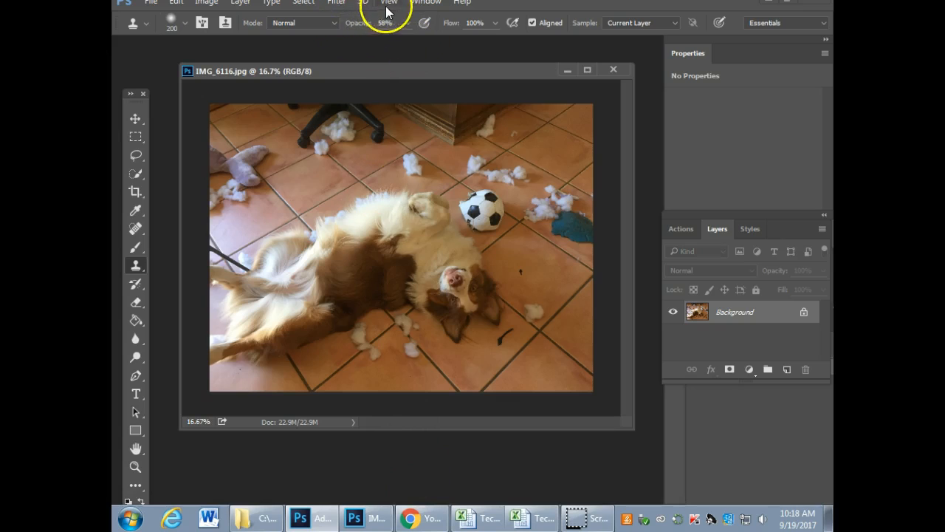
Step: Check the list of available panels, move the Layers group off the History panel and place History lower
click(424, 5)
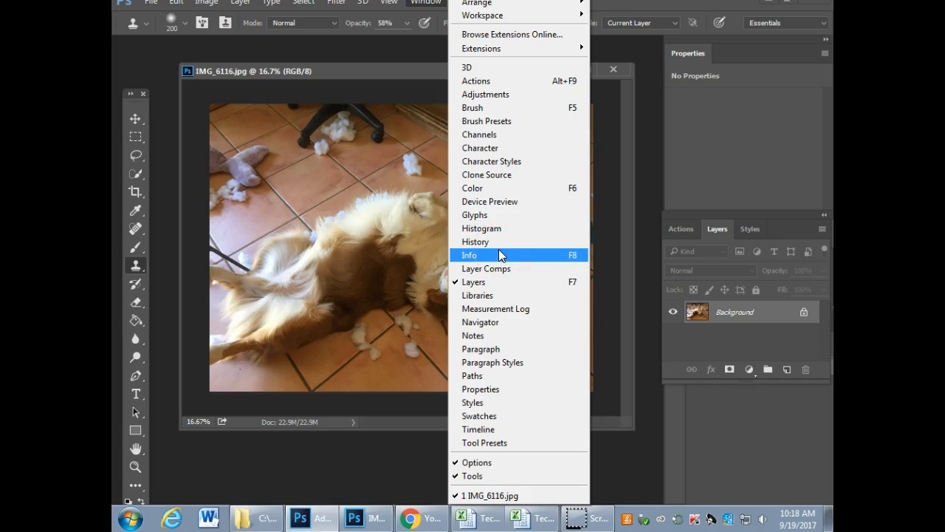
click(405, 442)
drag(771, 217, 583, 241)
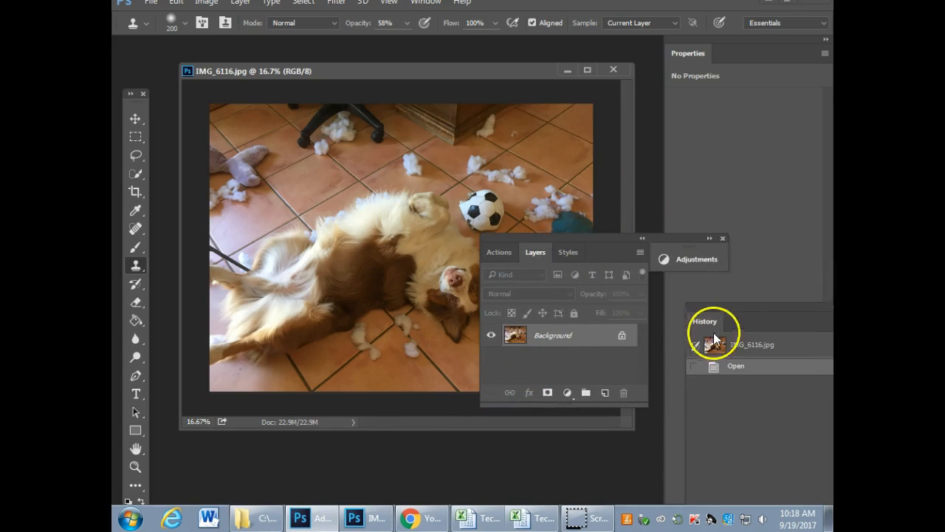
drag(768, 315, 709, 473)
Step: Split off and remove the Styles panel, and stack the Layers group below Properties with History directly beneath it
drag(575, 248, 730, 184)
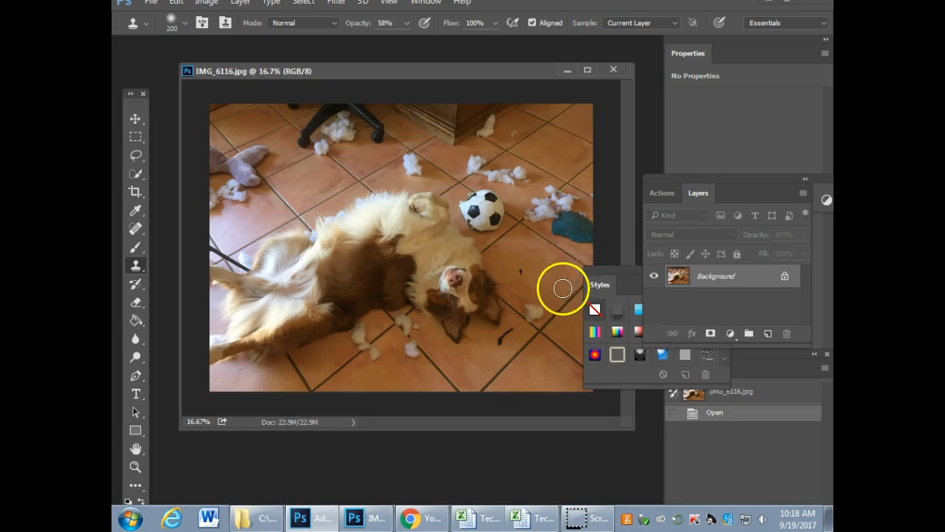
drag(604, 275, 688, 296)
drag(719, 203, 743, 104)
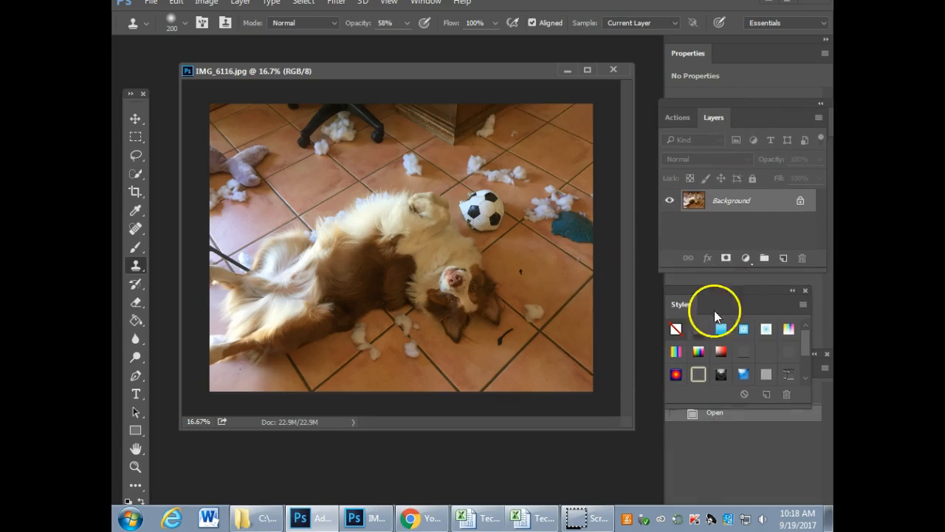
click(727, 411)
drag(735, 369, 728, 285)
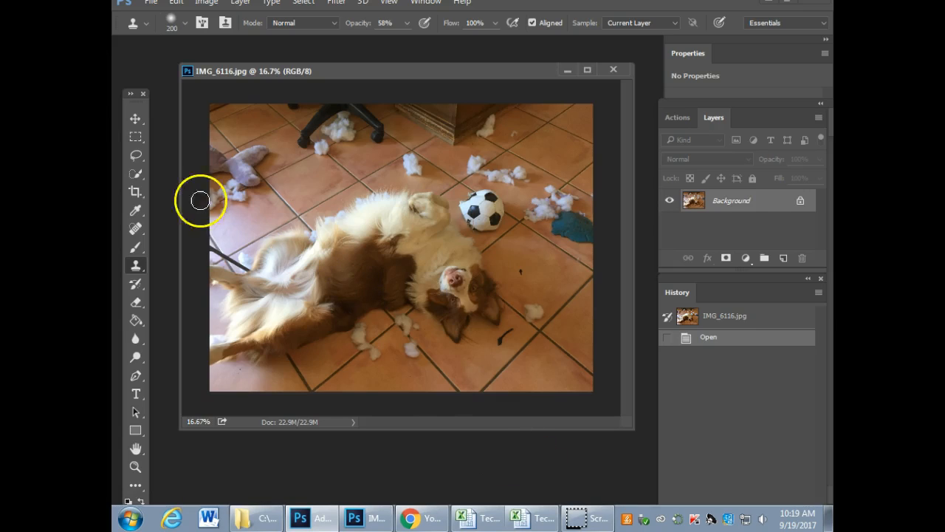
Step: Move the Tools panel up beside the photo and look through the hidden tool groups, including the Spot Healing Brush group
drag(131, 104, 146, 56)
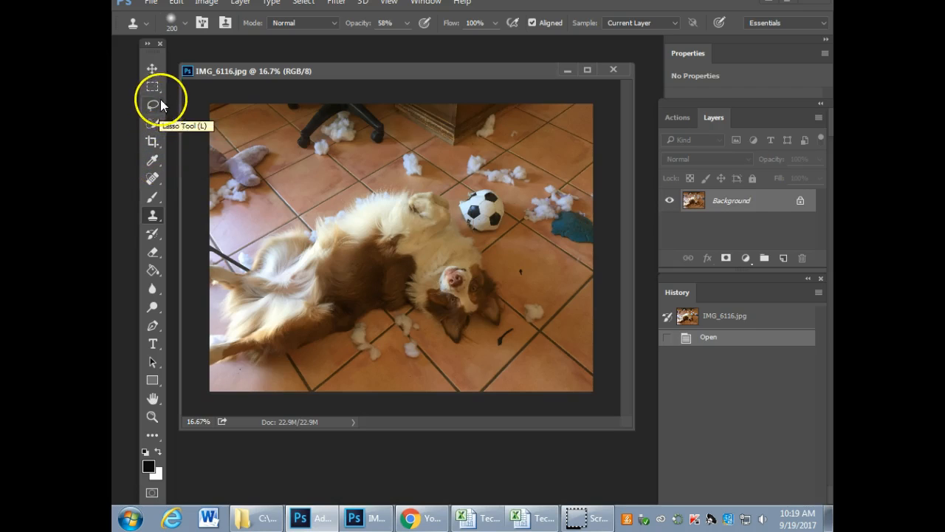
mouse_move(154, 102)
mouse_down()
mouse_move(183, 96)
mouse_move(201, 138)
mouse_move(153, 146)
mouse_move(193, 180)
mouse_move(172, 171)
mouse_move(190, 249)
mouse_move(194, 185)
mouse_up()
right_click(156, 126)
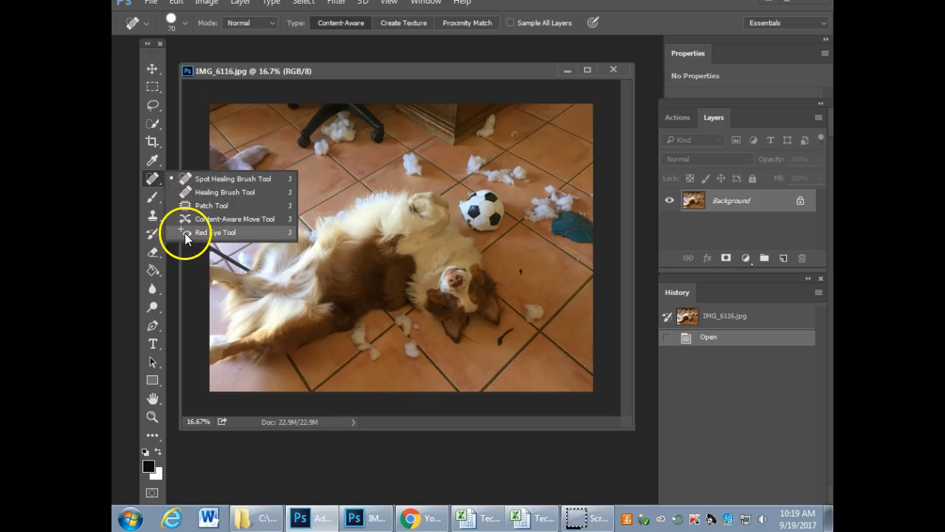
click(164, 148)
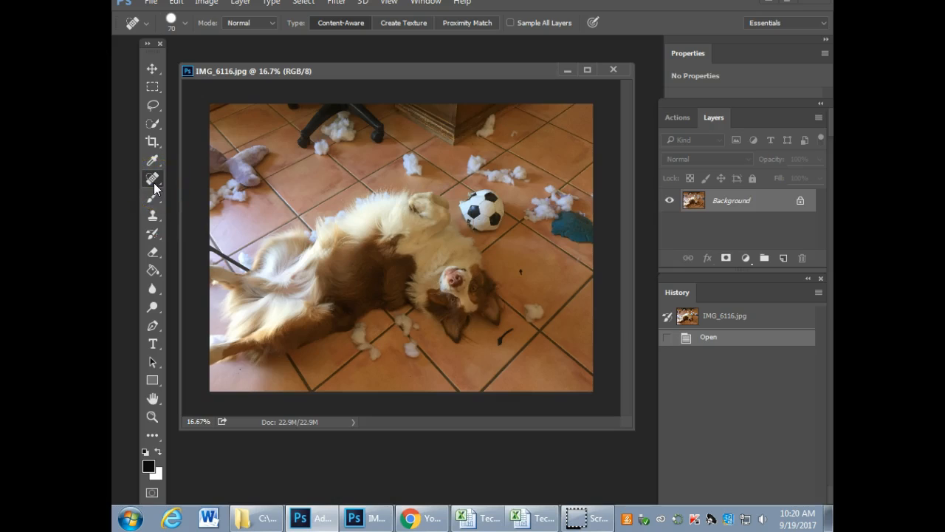
Step: Crop off the strip along the dog photo's top edge and a narrow strip along its right edge, shifting the program window to commit it
click(153, 142)
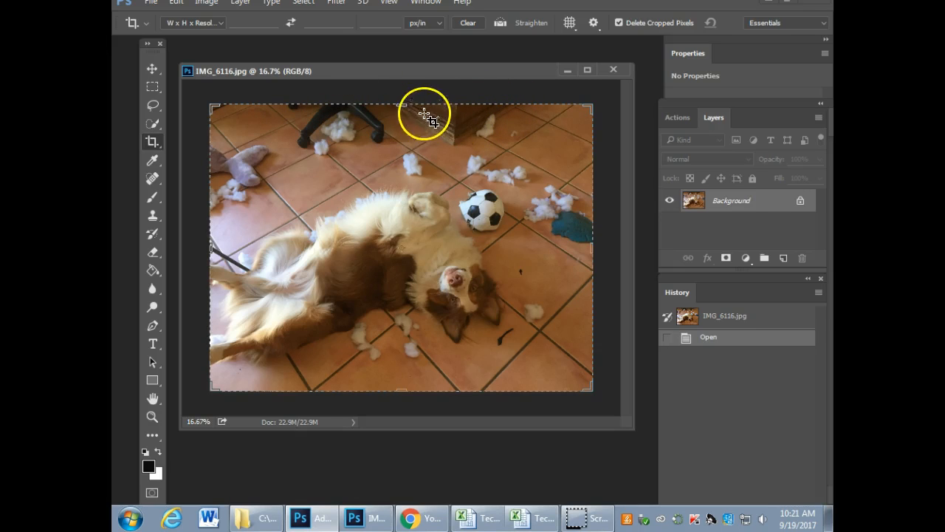
drag(401, 104, 408, 124)
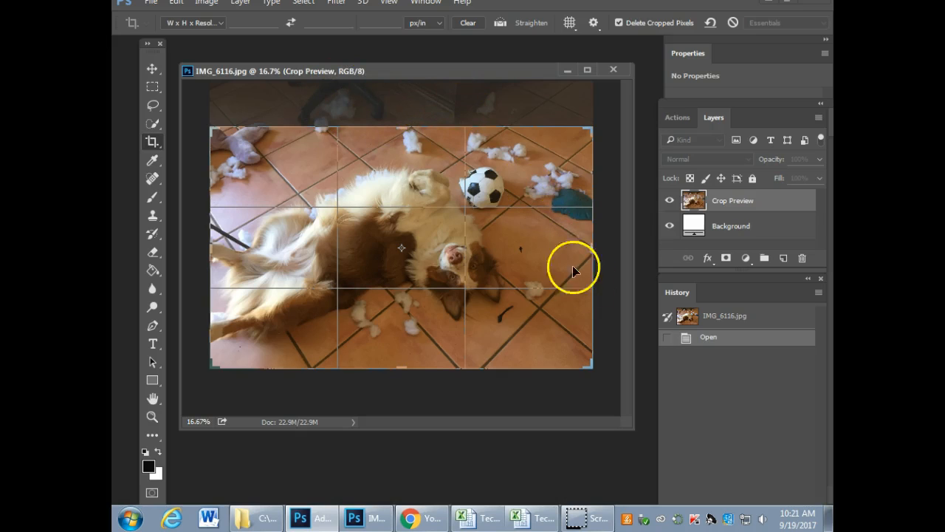
drag(591, 249, 584, 243)
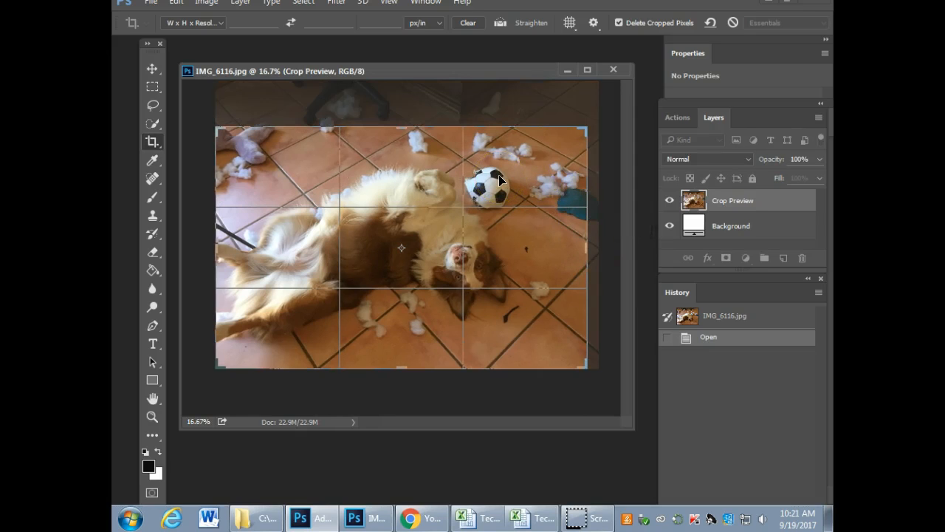
drag(500, 10, 683, 127)
drag(539, 72, 534, 138)
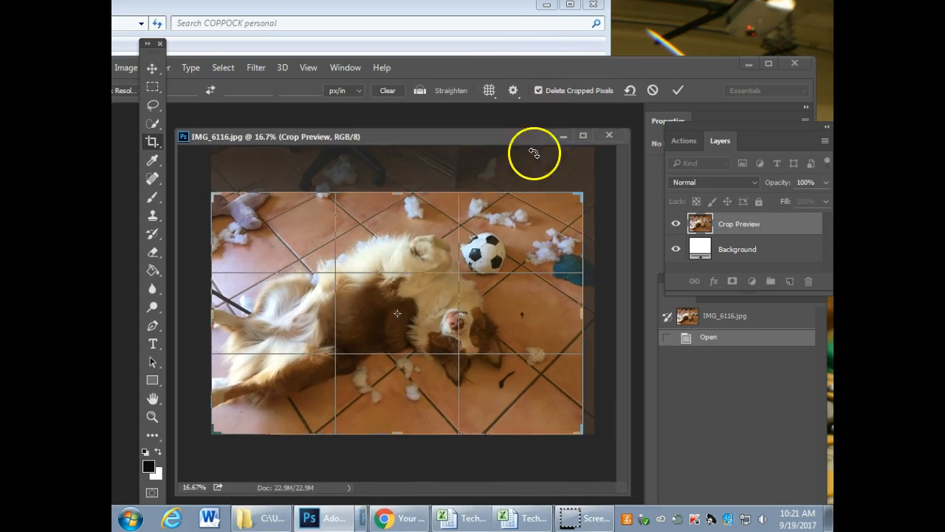
click(678, 91)
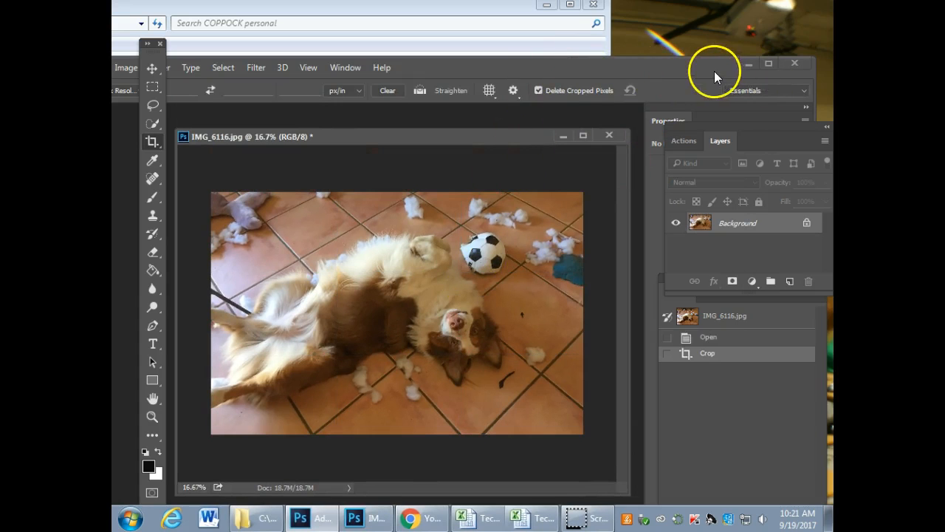
drag(714, 71, 736, 4)
drag(532, 146, 526, 68)
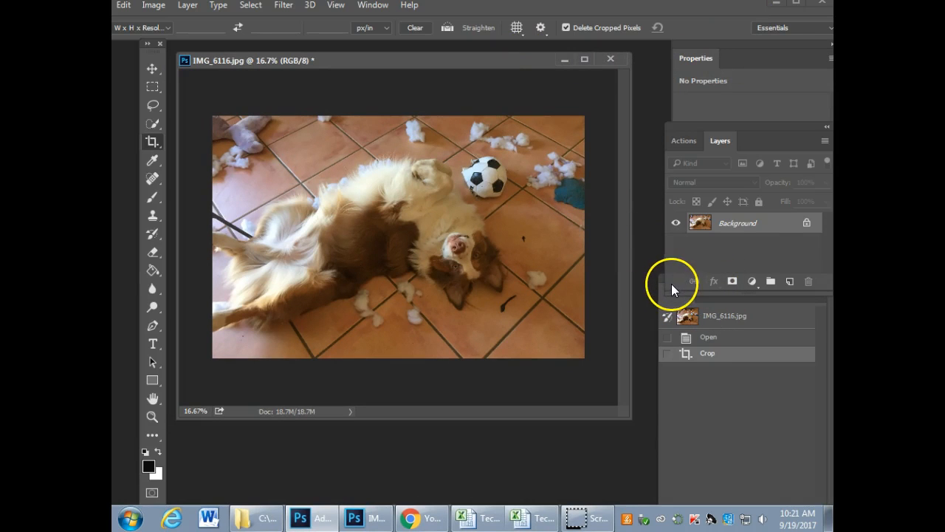
Step: Compare the Open and Crop history states, ending on Crop, and attach the History panel directly beneath the Layers group
drag(718, 300, 589, 119)
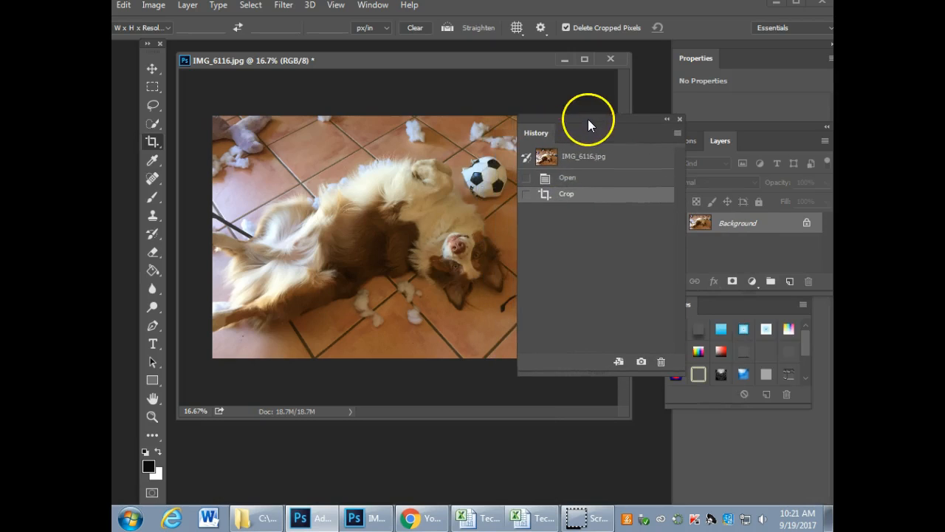
click(591, 183)
click(585, 193)
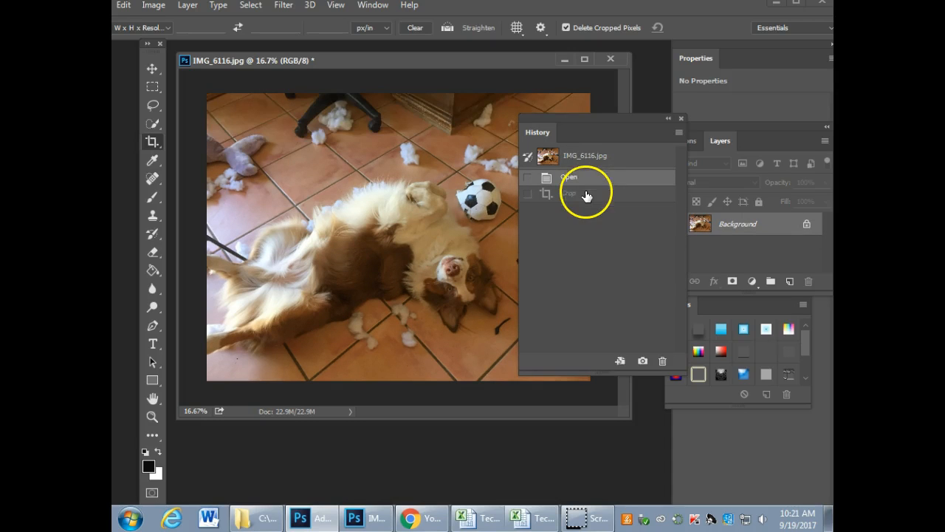
click(591, 181)
click(593, 194)
click(594, 182)
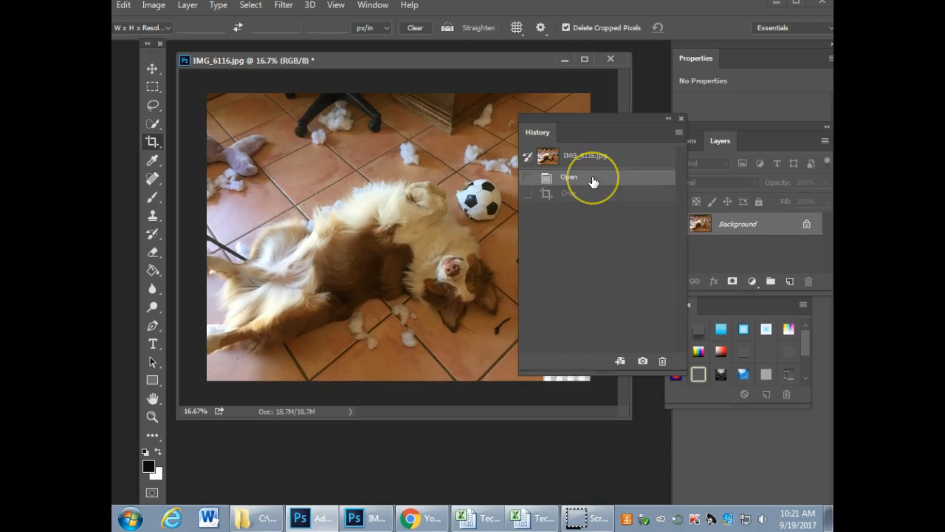
click(592, 192)
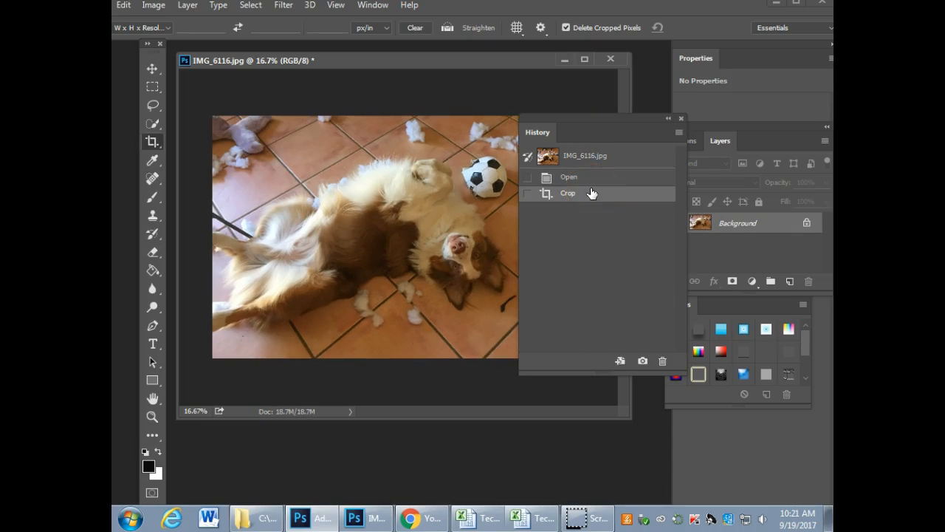
click(595, 178)
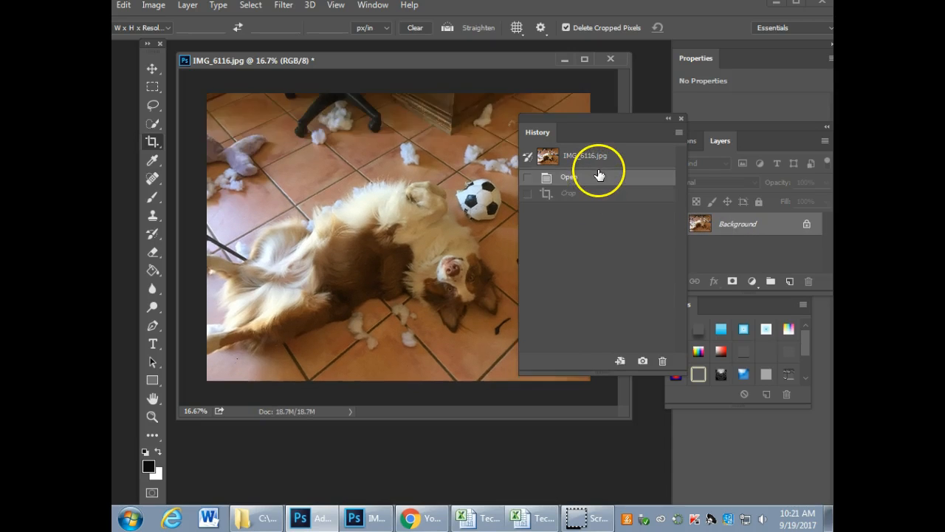
click(595, 193)
drag(592, 121, 734, 257)
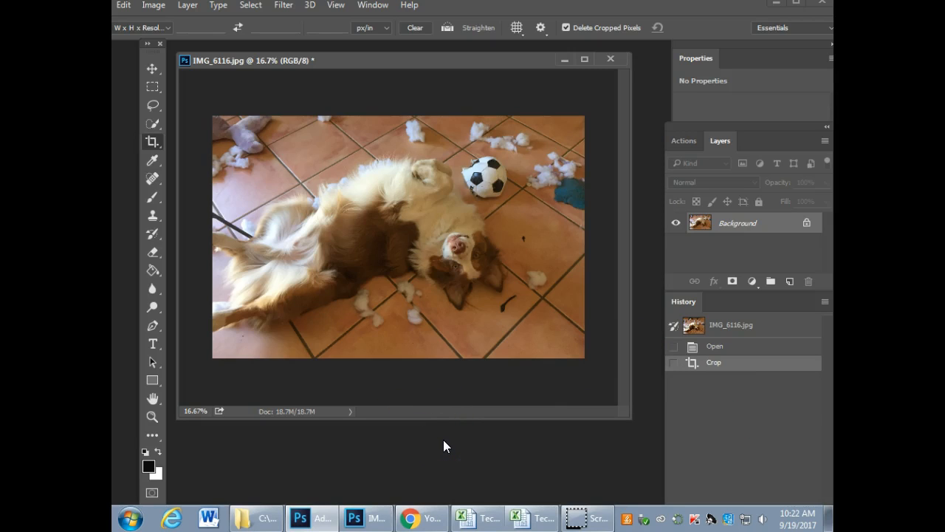
Step: Undo the crop and reapply it through its history state
key(ctrl+z)
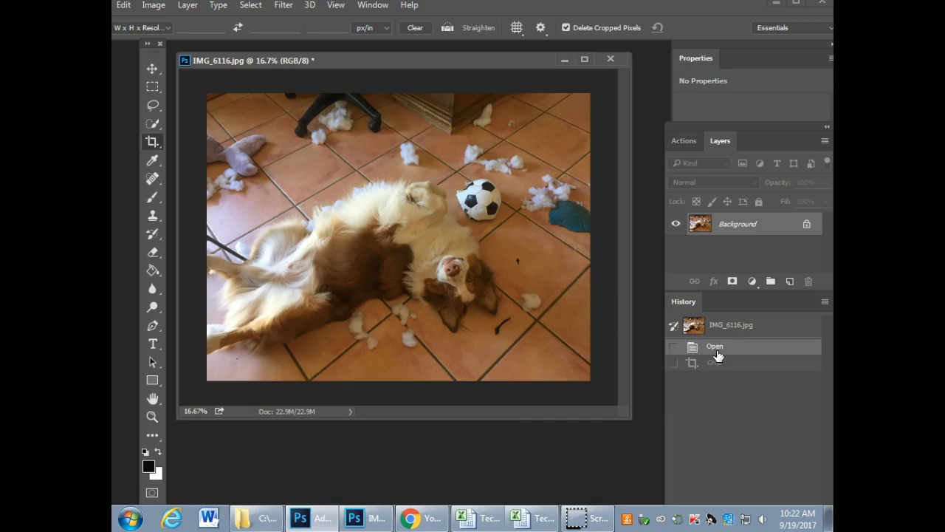
click(464, 418)
click(713, 362)
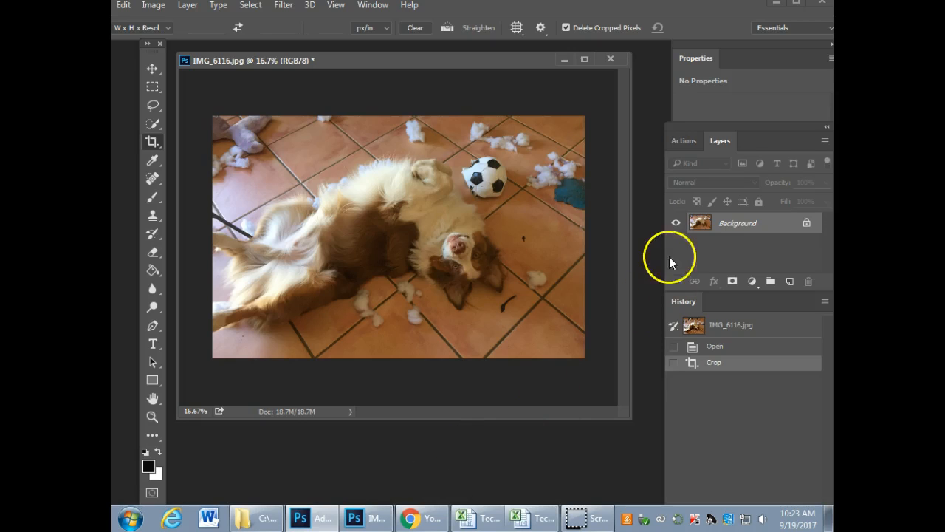
Step: Move the Layers group over the photo and split the History panel off it, placing History over the Styles panel
drag(757, 130, 584, 89)
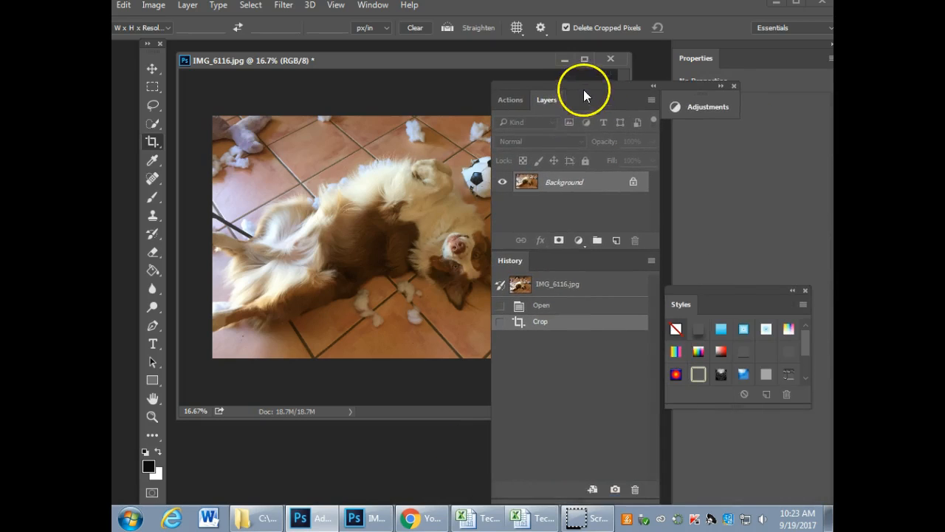
drag(544, 255, 702, 306)
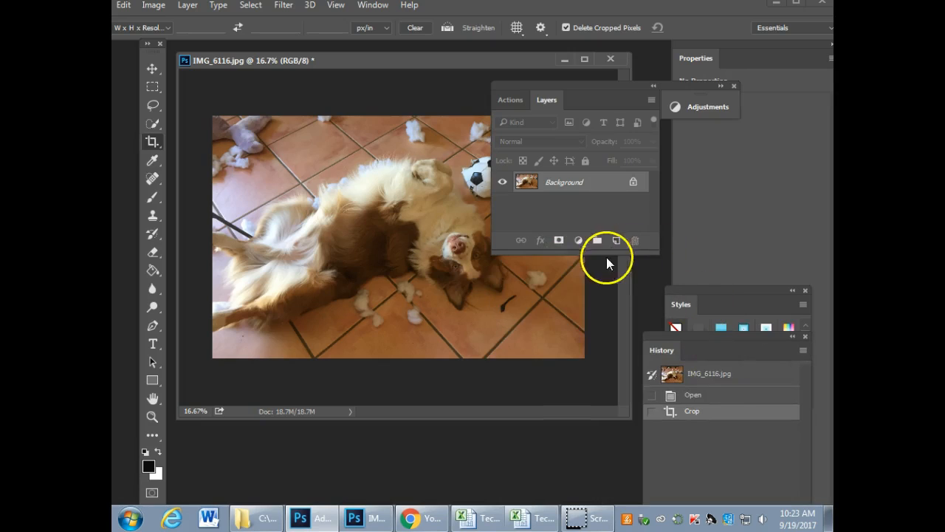
drag(580, 82, 562, 85)
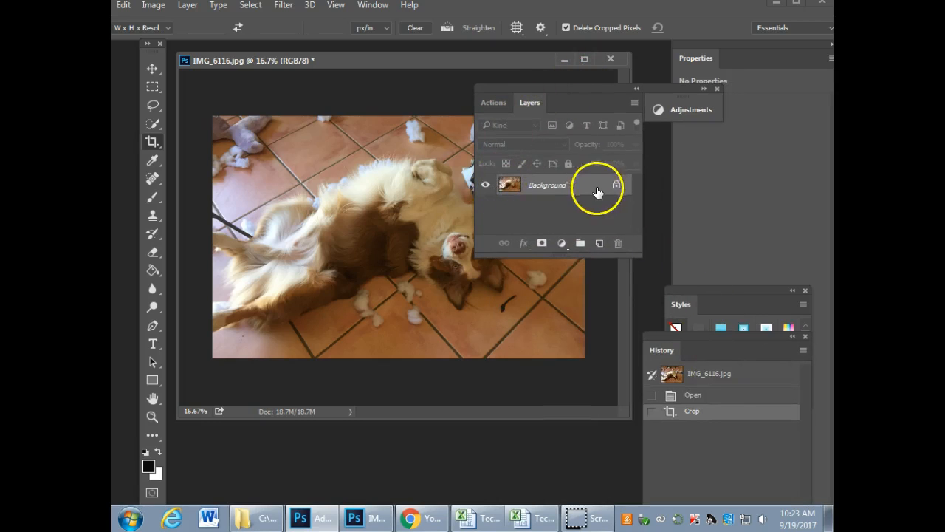
Step: Add a Levels adjustment layer above the dog photo's Background layer and float the Properties panel next to the Tools panel
click(506, 187)
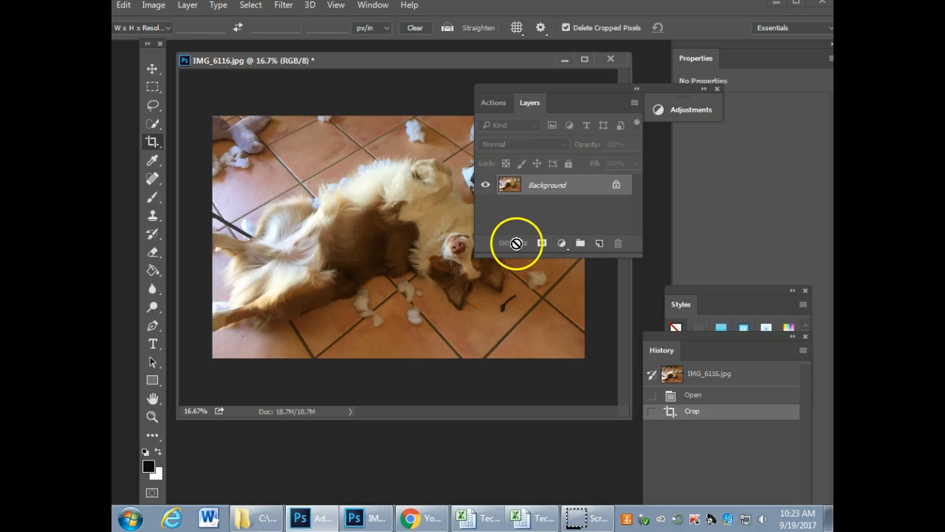
click(561, 244)
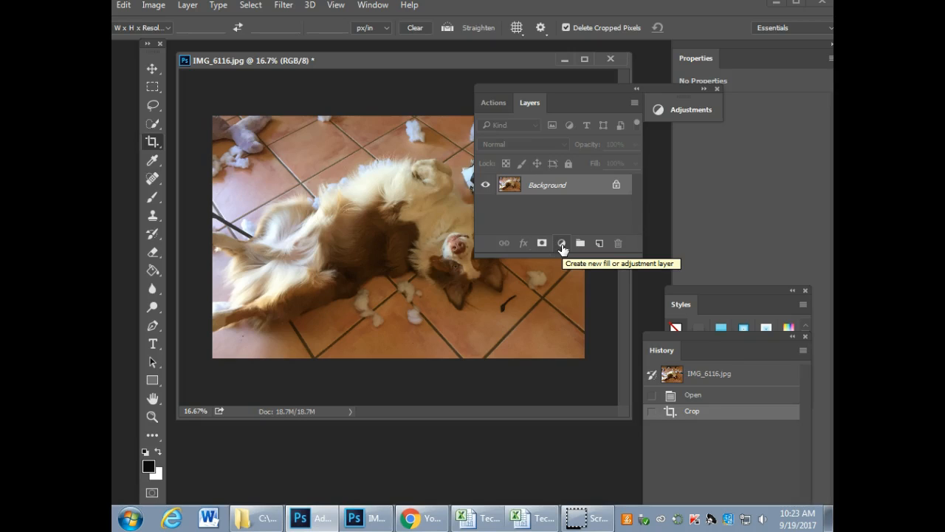
click(561, 244)
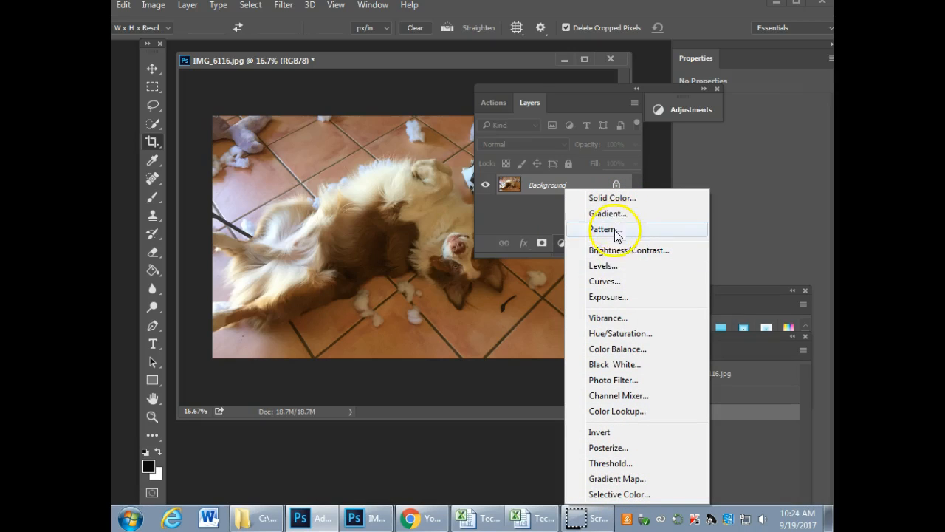
click(610, 270)
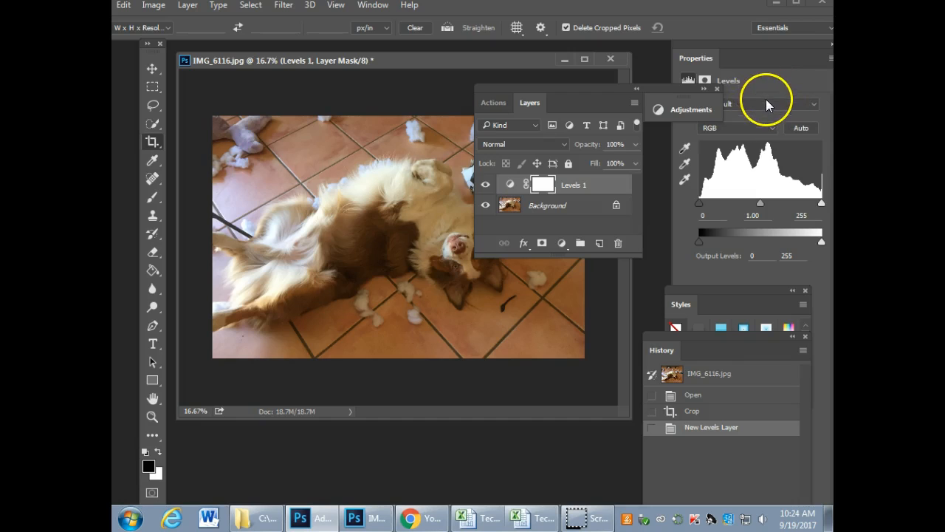
drag(696, 54, 186, 85)
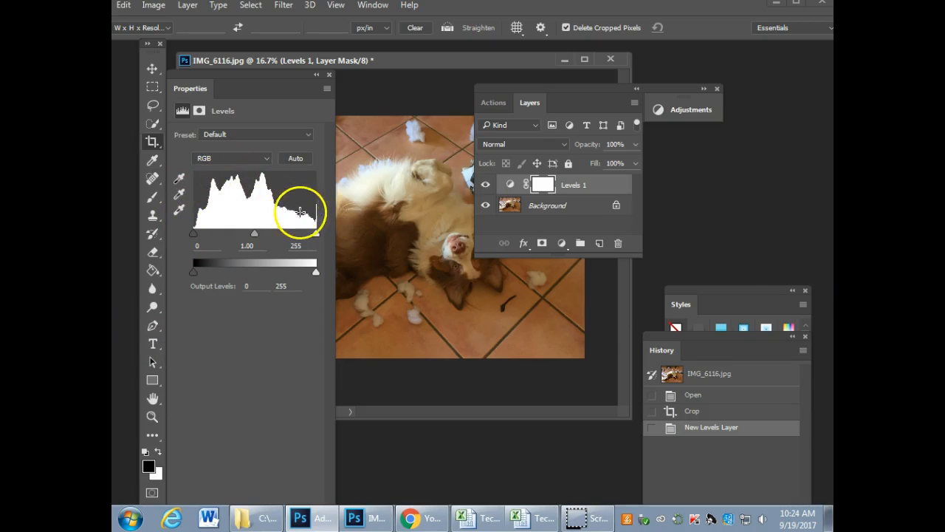
Step: Minimize the program and open the lightning photo IMG_5316.tif from the picture folder with Adobe Photoshop CC 2015
click(777, 4)
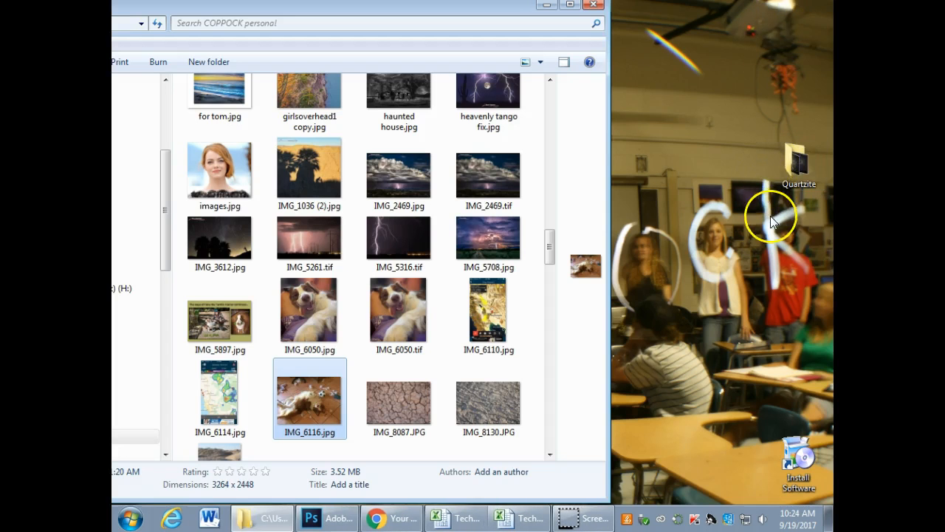
click(389, 244)
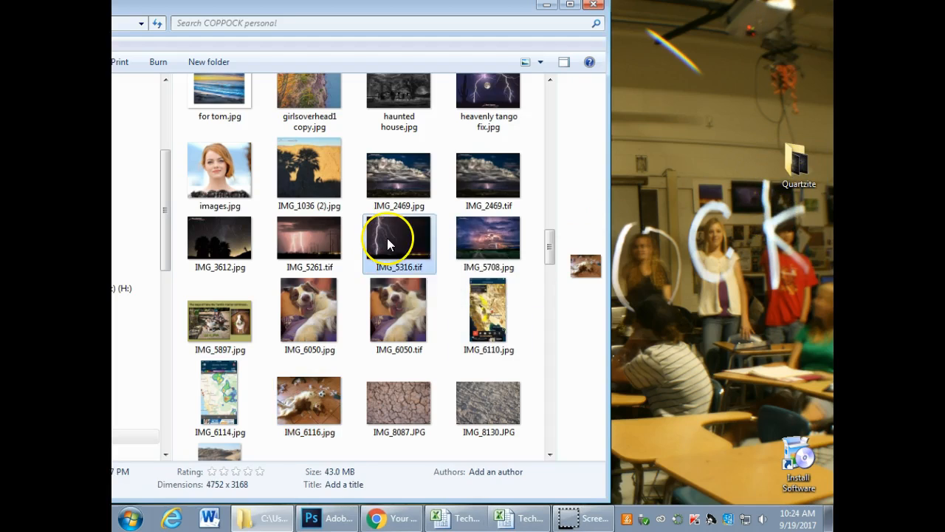
right_click(389, 243)
mouse_move(500, 347)
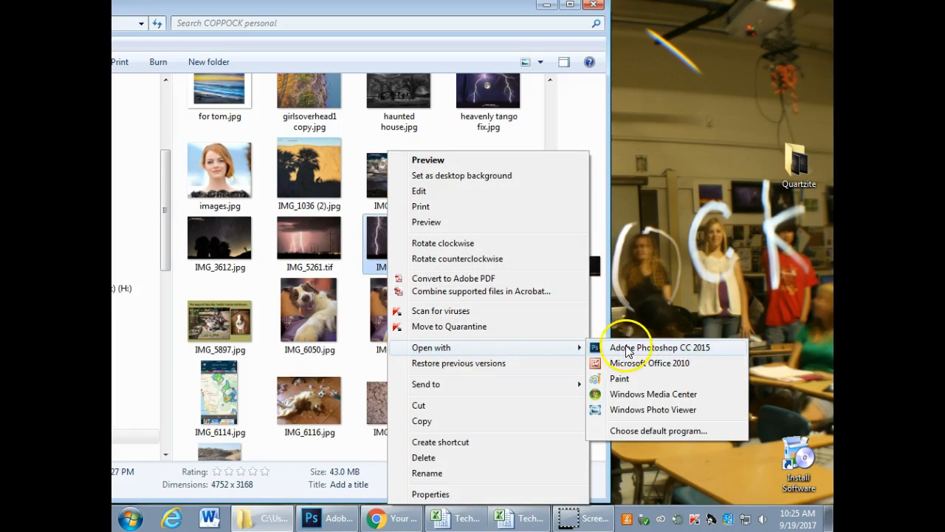
click(628, 350)
Step: Detach IMG_5316.tif into its own floating window and move the narrowed Properties panel off the lightning
drag(537, 92, 559, 88)
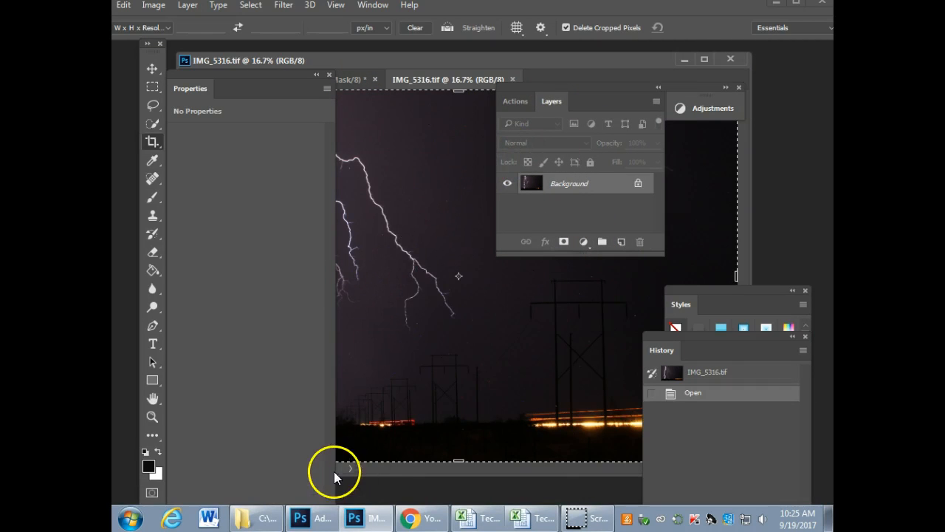
drag(337, 450, 188, 388)
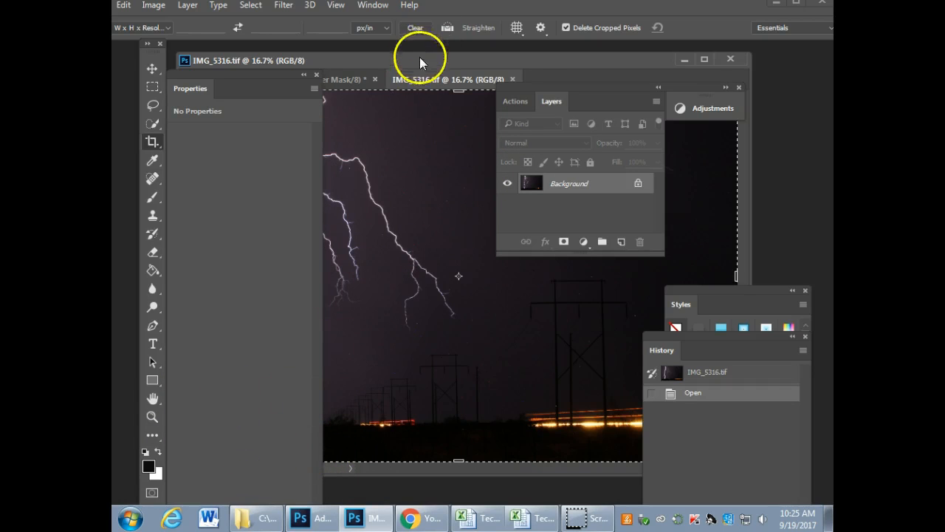
drag(414, 80, 418, 128)
drag(260, 77, 798, 212)
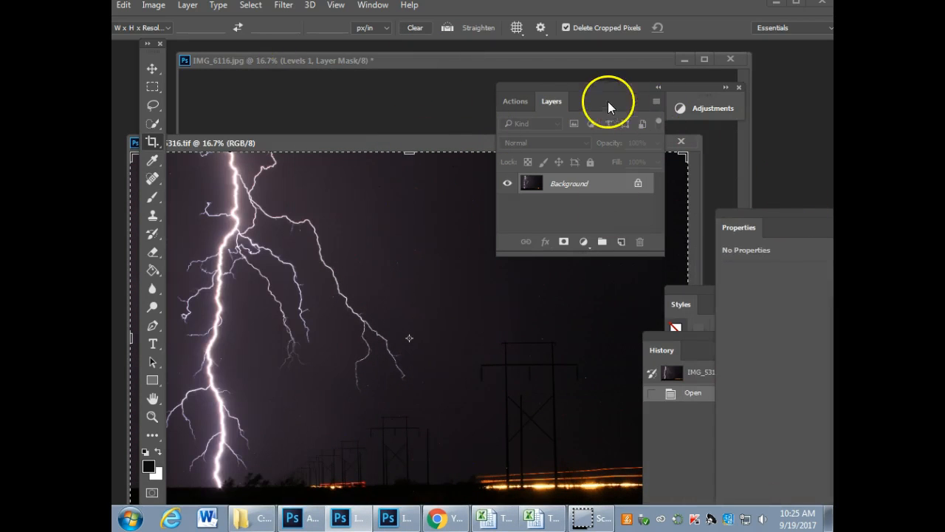
Step: Add a Levels adjustment layer to the lightning photo and arrange the Properties panel and image window so both can be seen
click(583, 242)
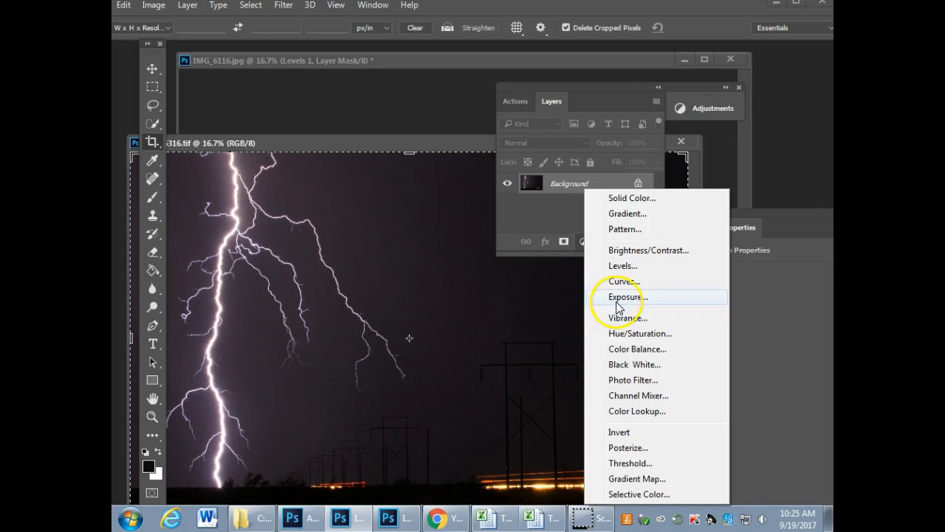
click(624, 266)
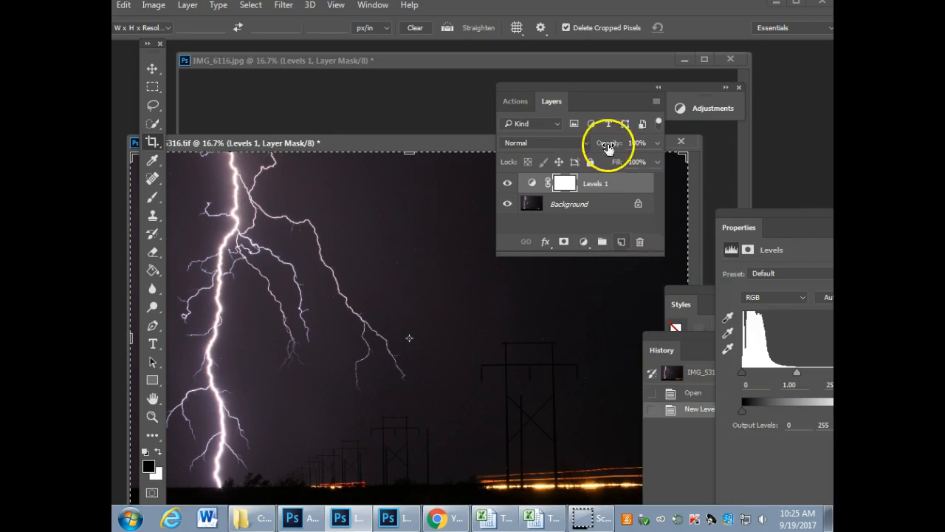
drag(785, 211, 373, 90)
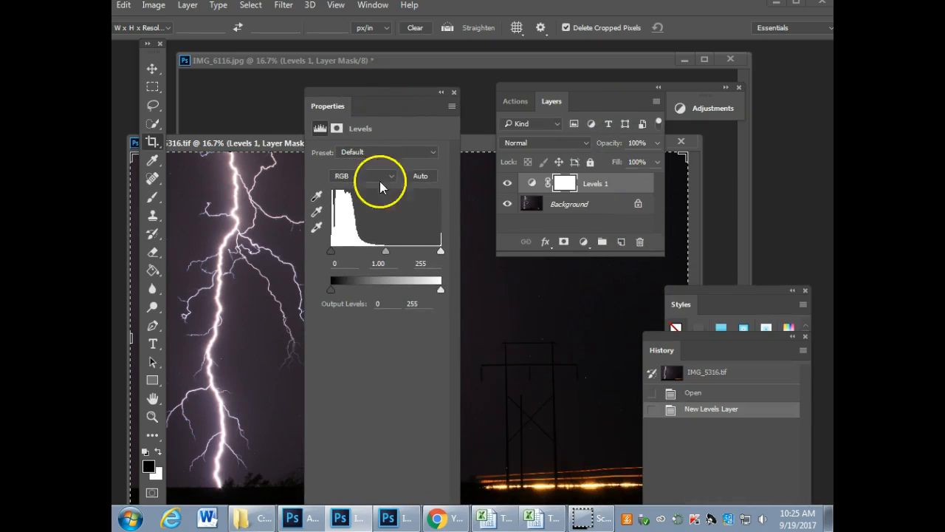
drag(229, 143, 229, 112)
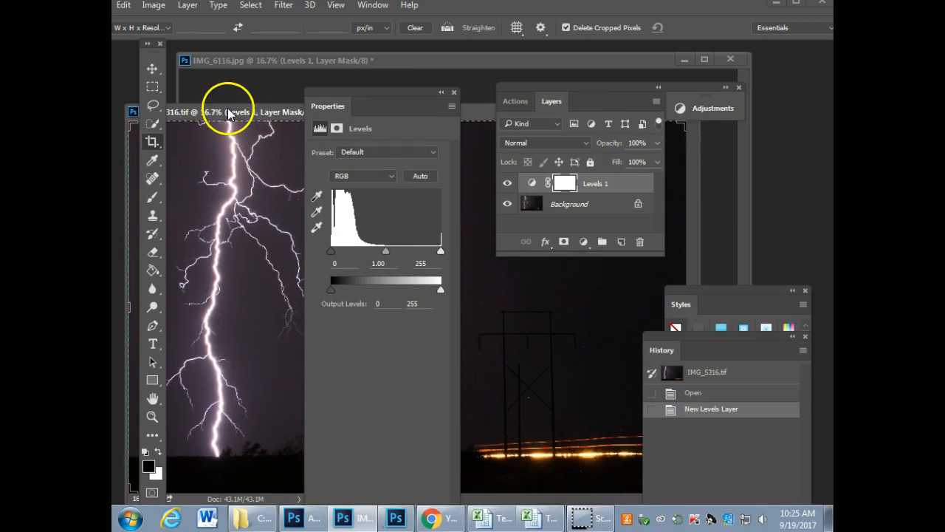
drag(357, 95, 317, 89)
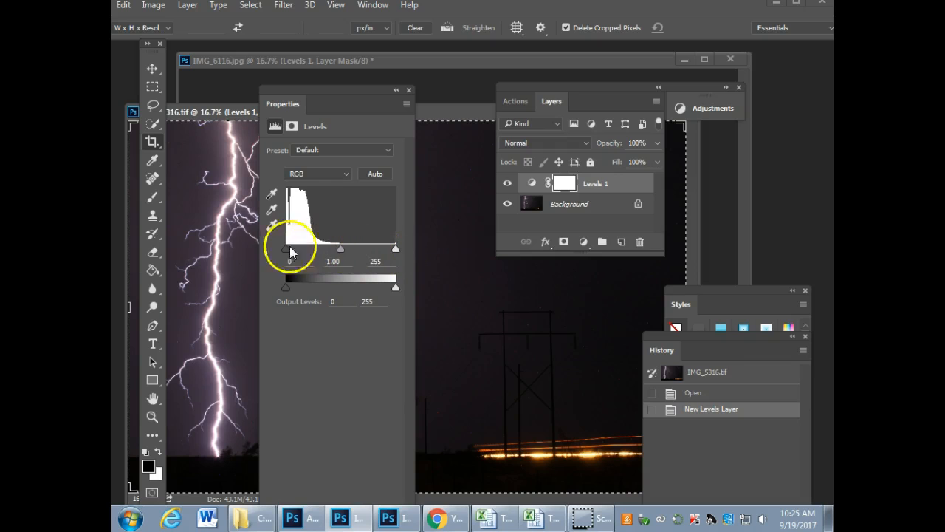
Step: Brighten the lightning photo by trying different Levels white input positions and setting the white input to 132
drag(395, 252, 340, 249)
mouse_move(357, 94)
mouse_down()
mouse_move(401, 443)
mouse_move(376, 296)
mouse_move(372, 94)
mouse_up()
drag(351, 255, 411, 252)
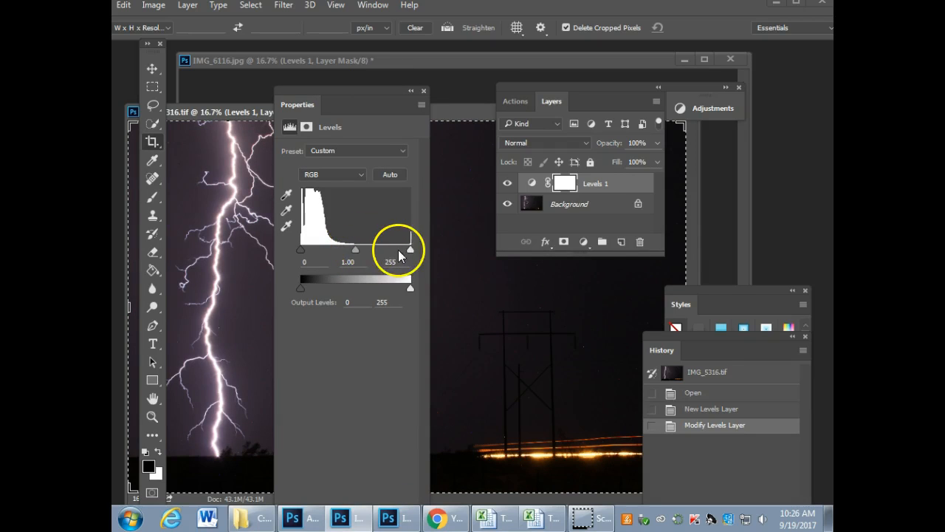
drag(410, 253, 360, 252)
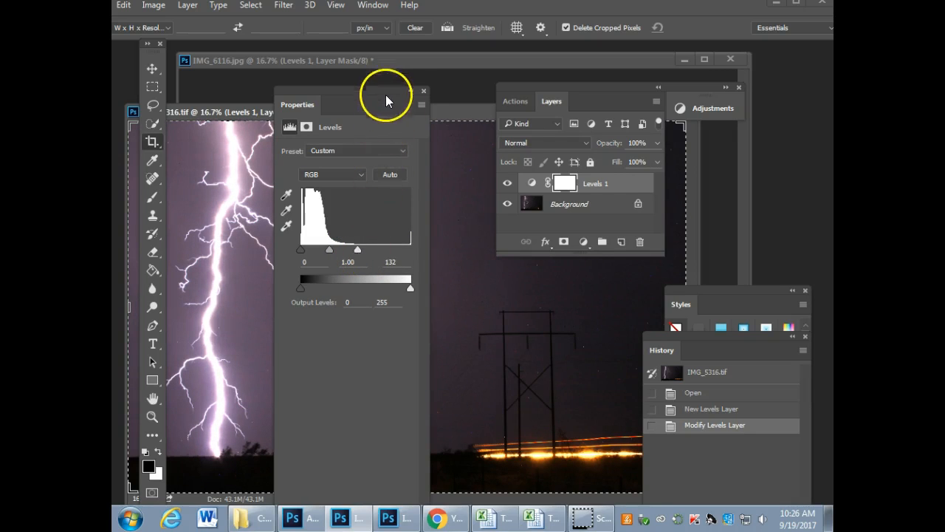
Step: Move the Properties panel clear of the lightning photo and toggle the Levels 1 layer's visibility to compare before and after
drag(385, 94, 554, 163)
key(ctrl+minus)
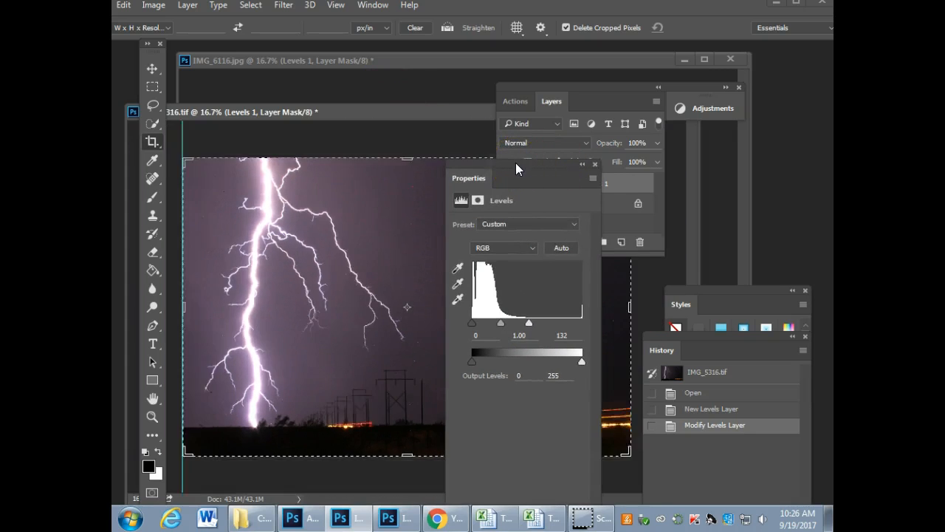
drag(519, 181, 775, 118)
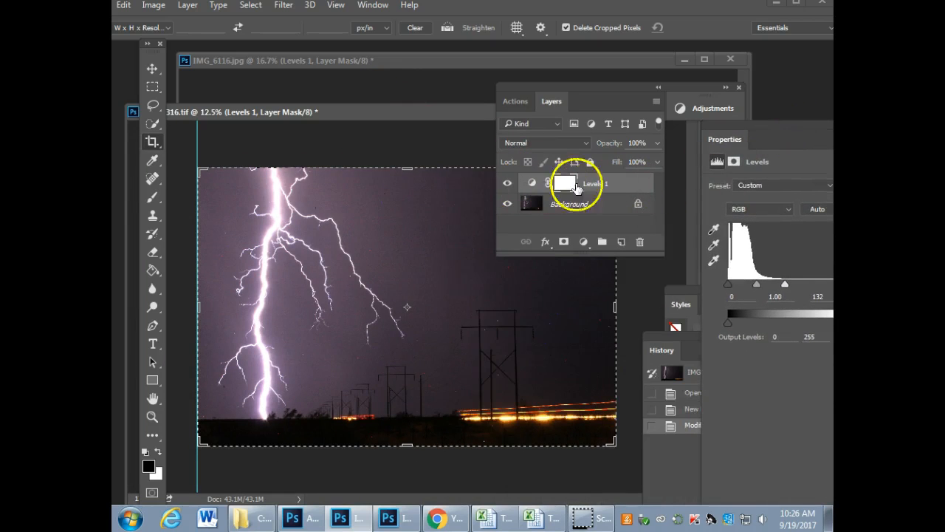
click(508, 185)
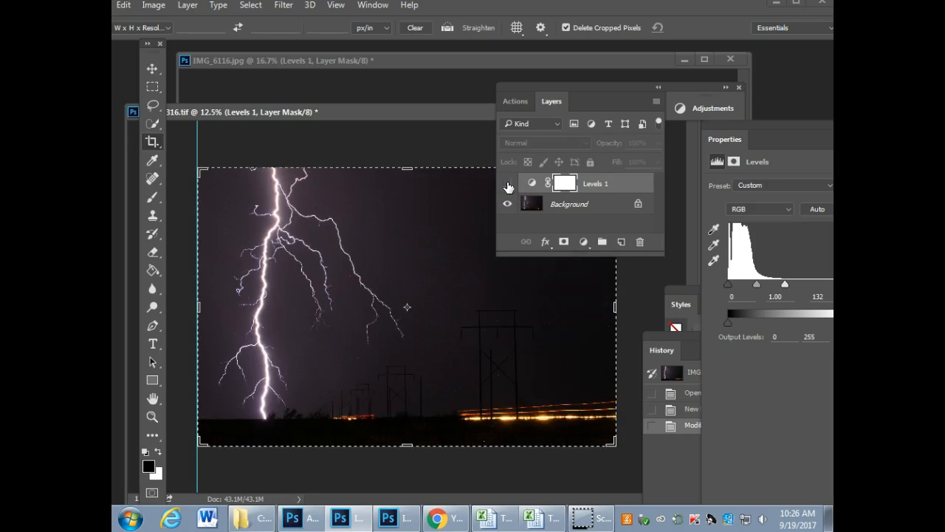
click(507, 185)
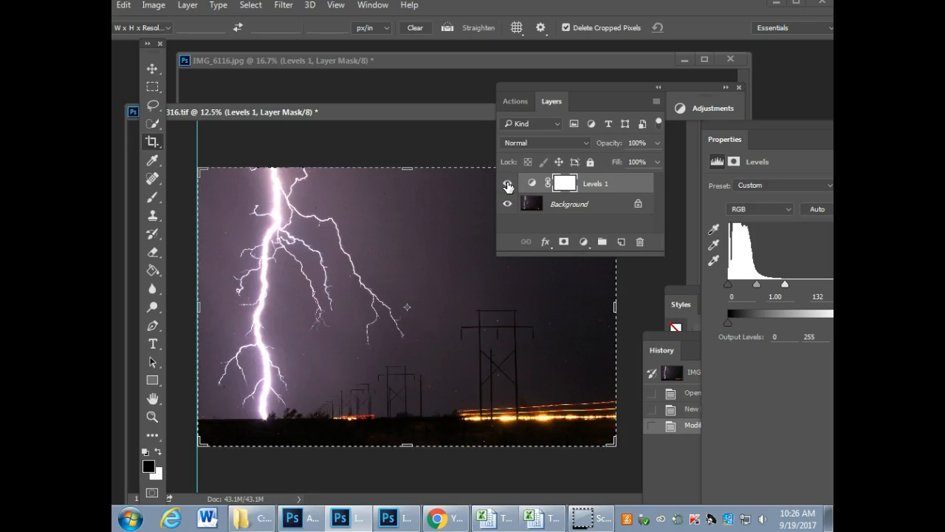
click(507, 184)
click(507, 185)
click(507, 184)
click(508, 184)
click(507, 185)
click(508, 185)
Step: Close the Properties panel and close IMG_5316.tif without saving its changes
drag(784, 127, 635, 206)
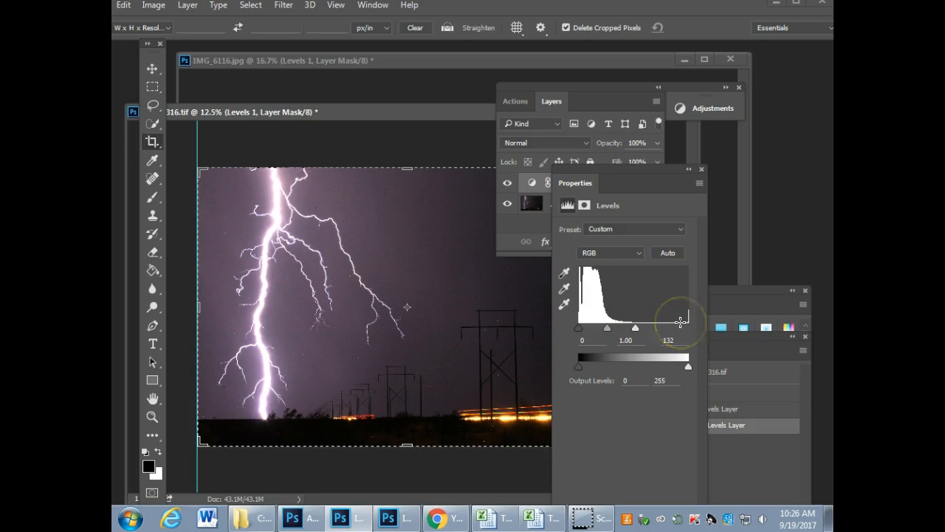
click(702, 170)
drag(539, 96, 546, 170)
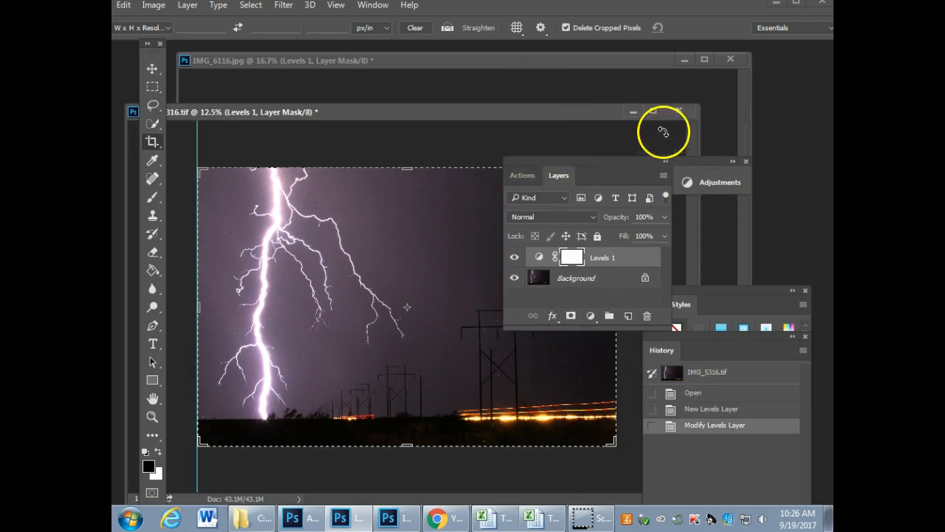
click(679, 110)
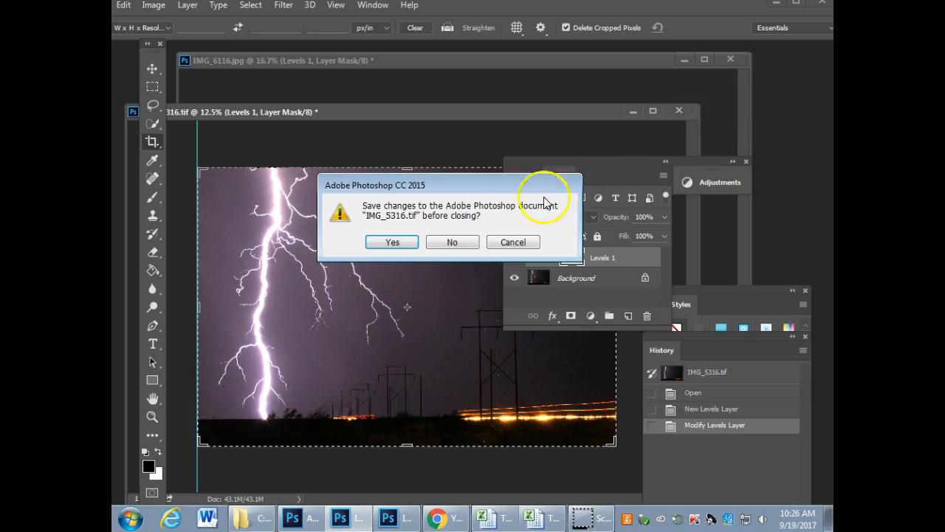
click(452, 243)
Step: Expand the Adjustments panel, move it and the Layers panel off the dog photo, and open the Levels 1 layer's settings
drag(604, 160, 764, 188)
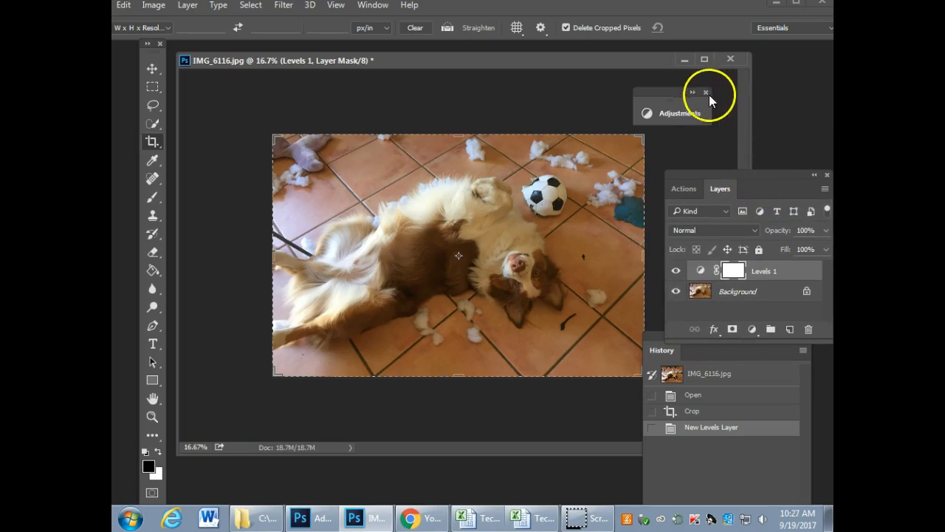
click(669, 108)
drag(568, 104, 777, 89)
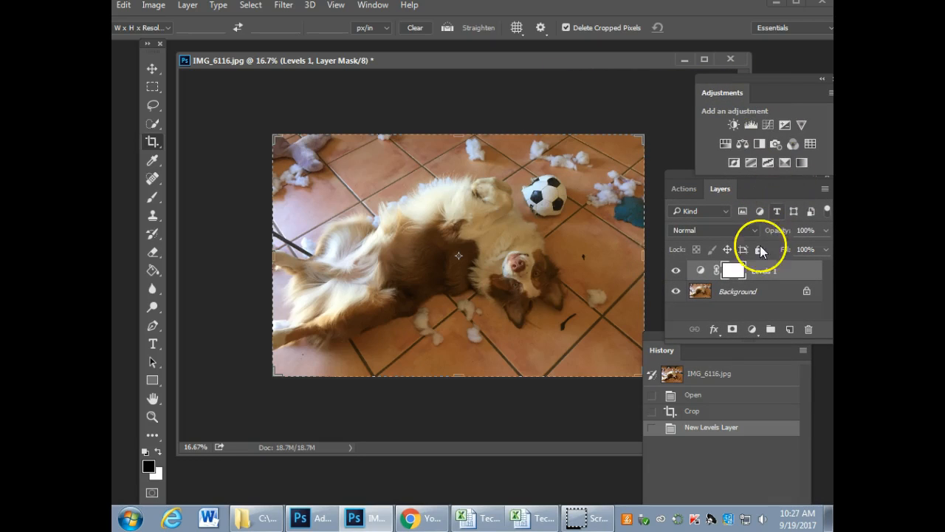
double_click(696, 272)
drag(642, 174, 276, 93)
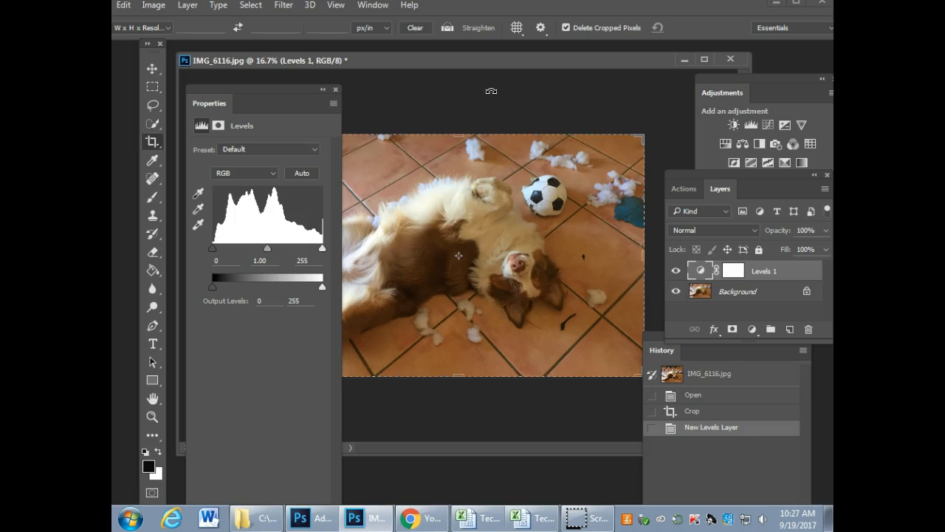
Step: Rearrange the Properties and Layers panels and add a Brightness/Contrast adjustment layer to the dog photo
drag(270, 91, 683, 349)
drag(673, 172, 500, 65)
drag(584, 244, 643, 249)
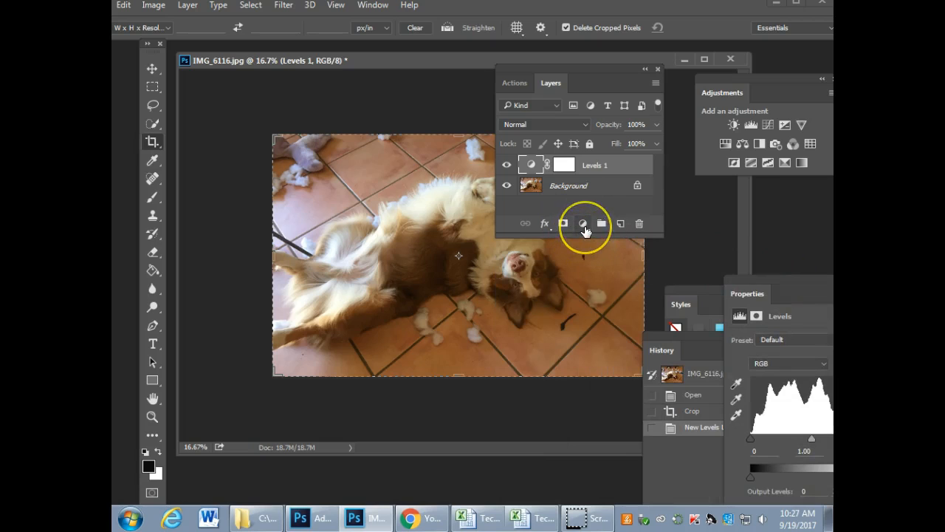
click(584, 229)
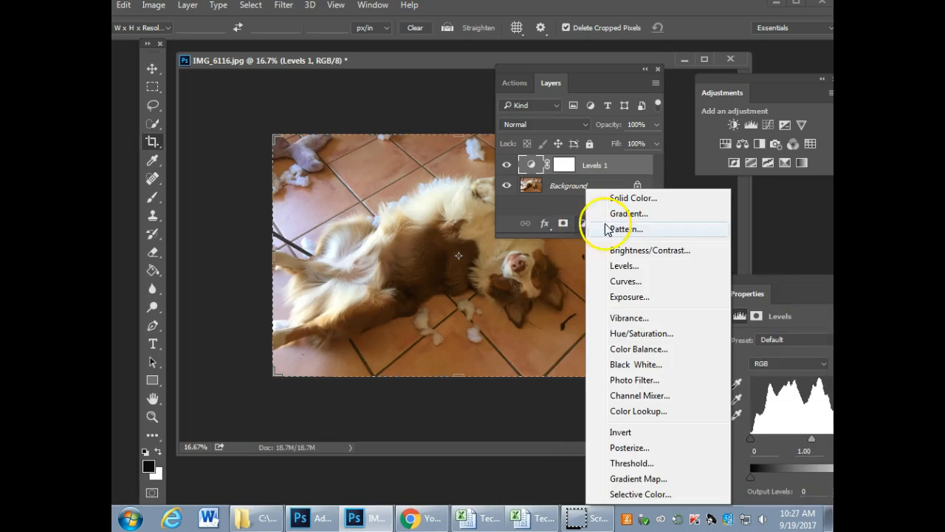
click(663, 252)
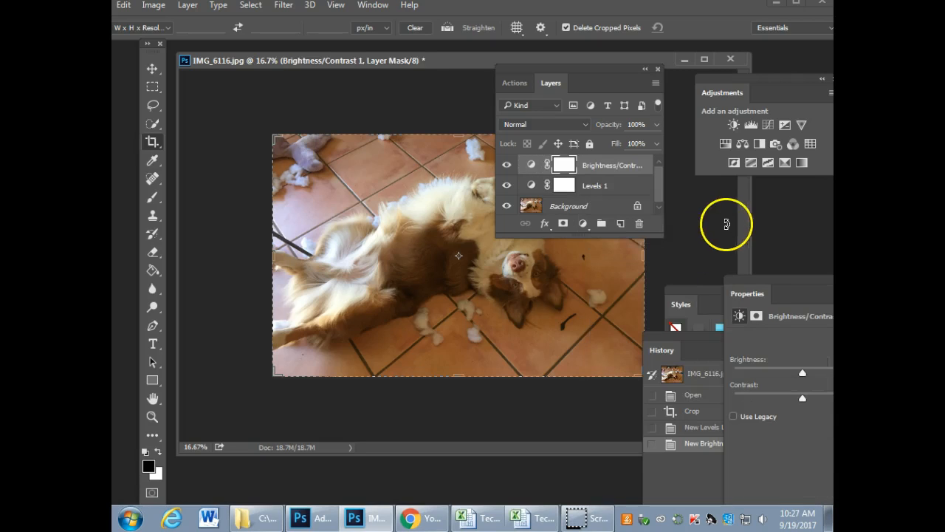
Step: Enlarge the Layers panel to show full layer names and place it and the Properties panel on opposite sides of the dog
drag(596, 78, 601, 78)
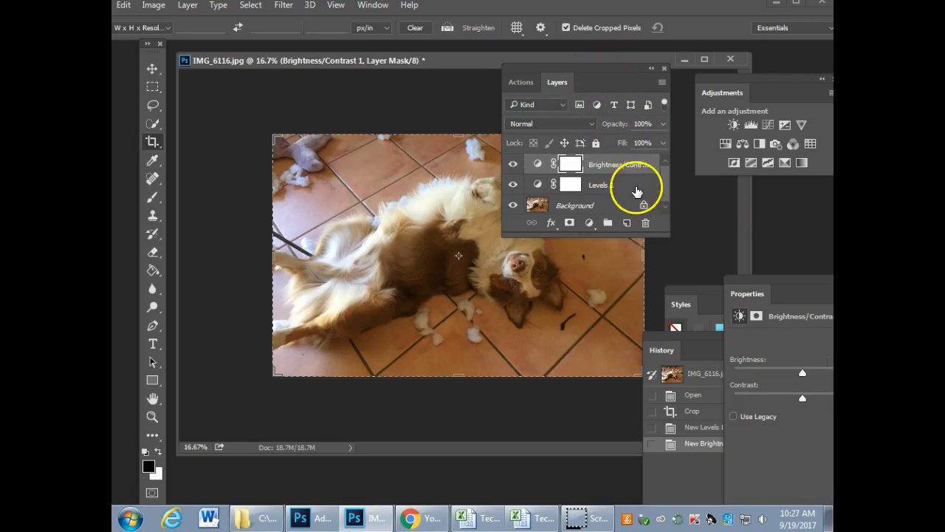
drag(664, 233, 684, 287)
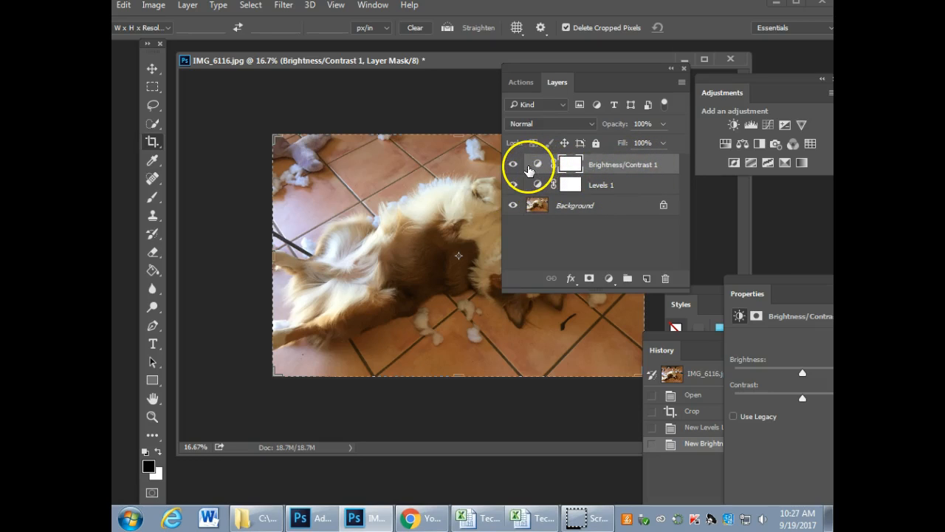
drag(802, 279, 245, 86)
drag(596, 69, 749, 209)
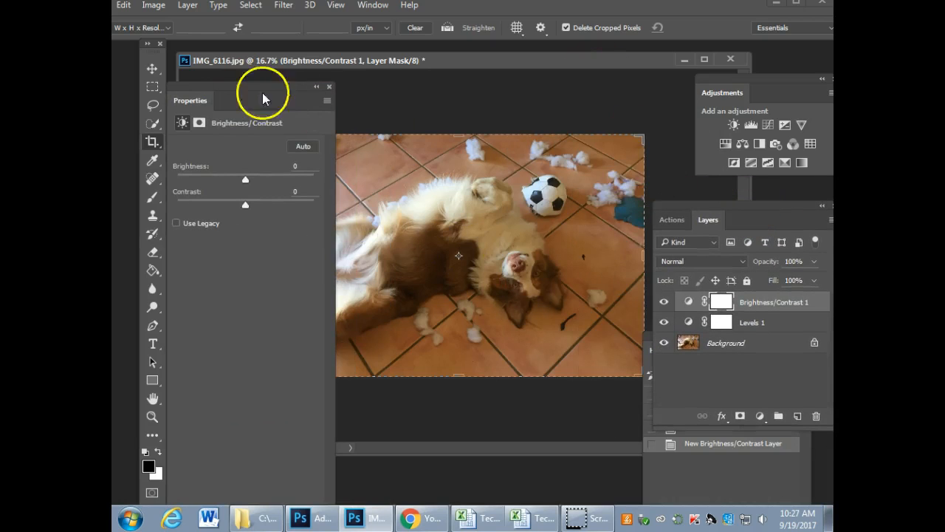
drag(239, 86, 190, 79)
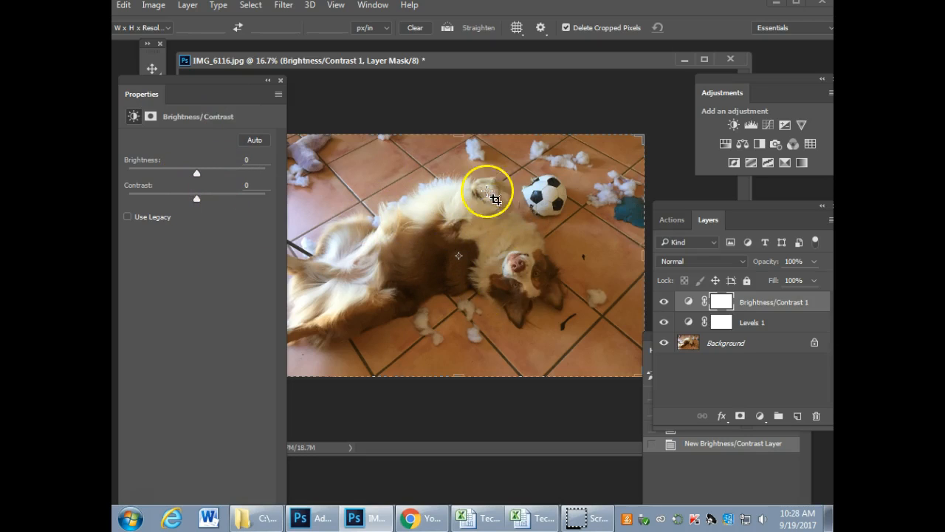
Step: Try different Brightness/Contrast settings on the dog photo and set brightness to -23 and contrast to -19
drag(196, 173, 155, 198)
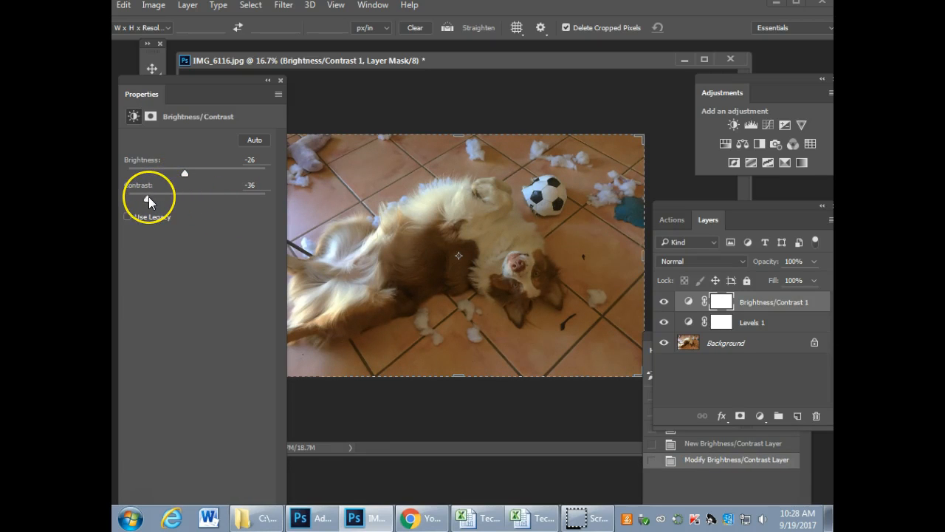
drag(183, 172, 194, 170)
click(148, 198)
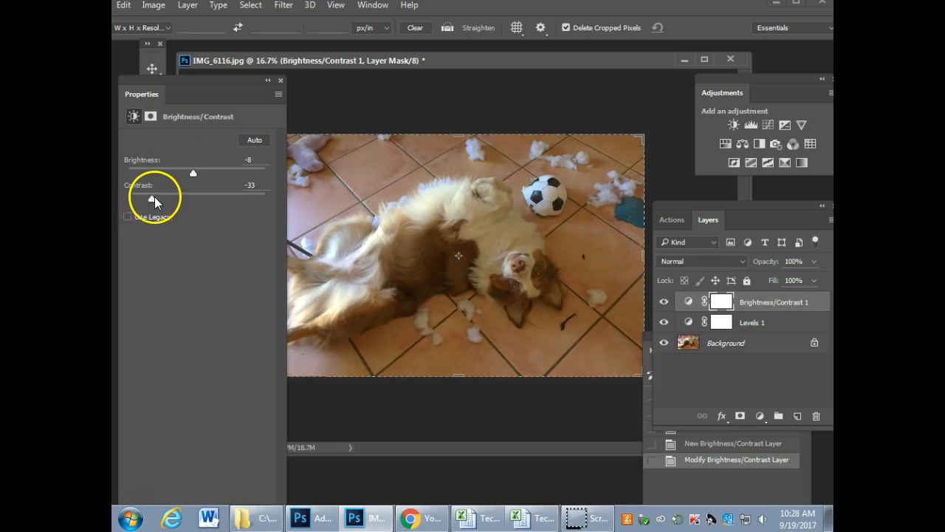
drag(198, 201, 174, 196)
drag(189, 174, 186, 175)
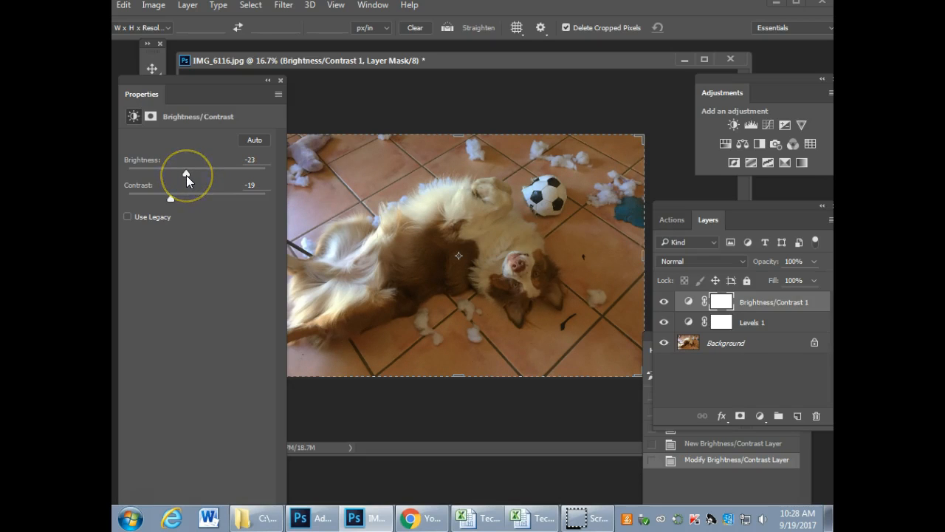
Step: Clear the panels off the dog photo and toggle the Brightness/Contrast 1 layer's visibility to compare before and after
drag(237, 97, 791, 408)
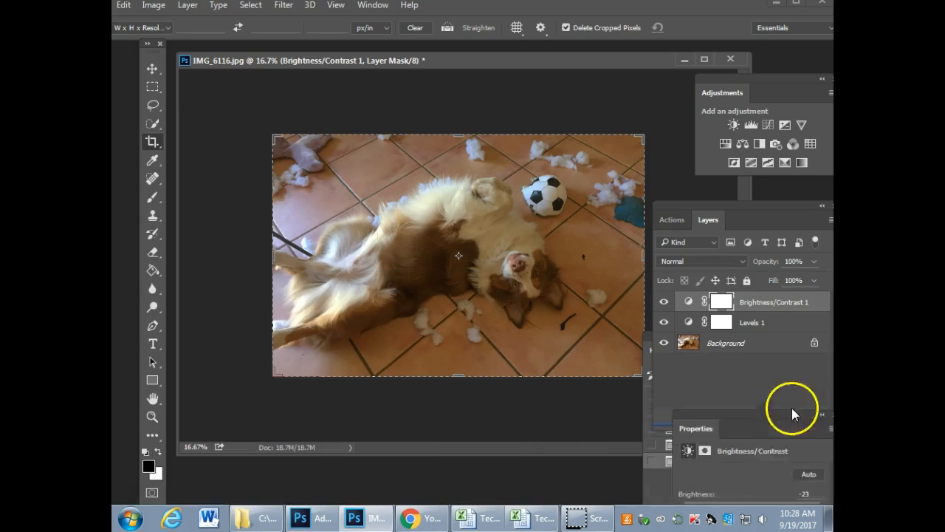
drag(757, 202, 646, 81)
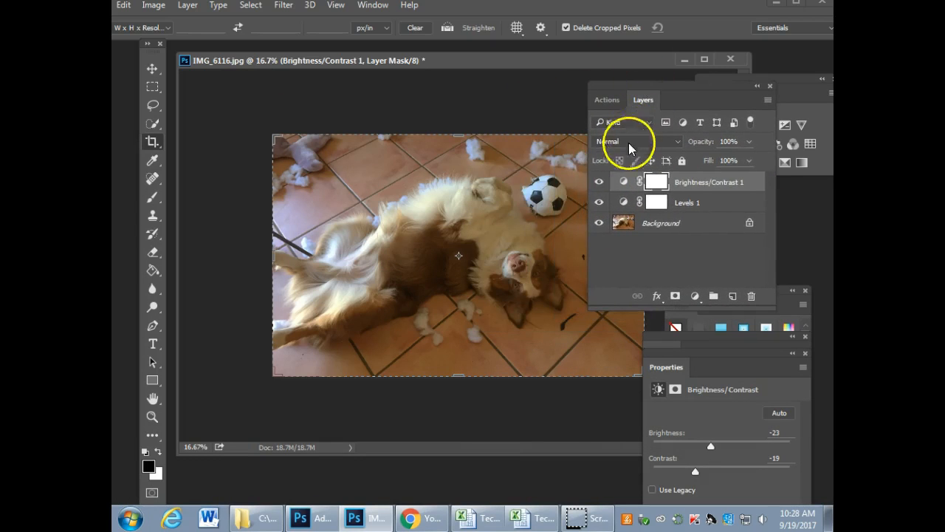
click(599, 182)
click(599, 183)
click(599, 183)
click(599, 183)
click(599, 184)
click(599, 183)
click(599, 183)
click(599, 183)
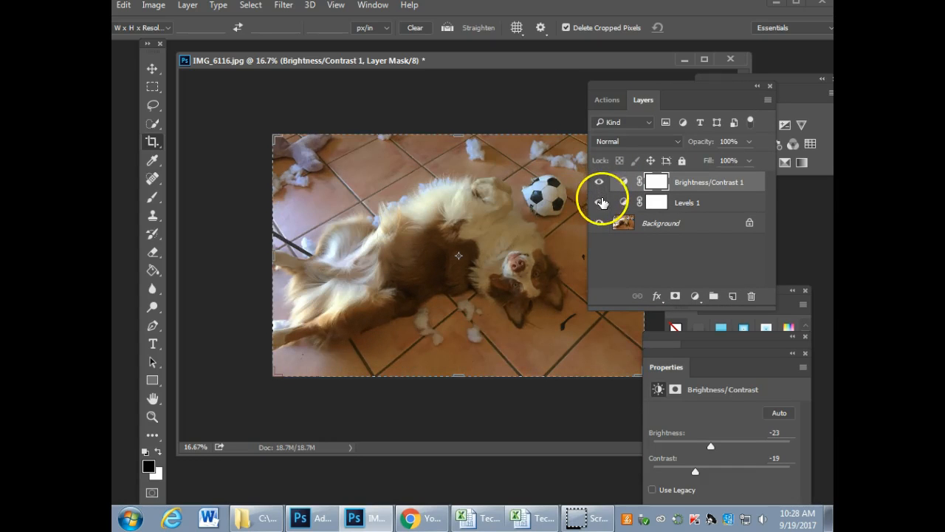
click(599, 185)
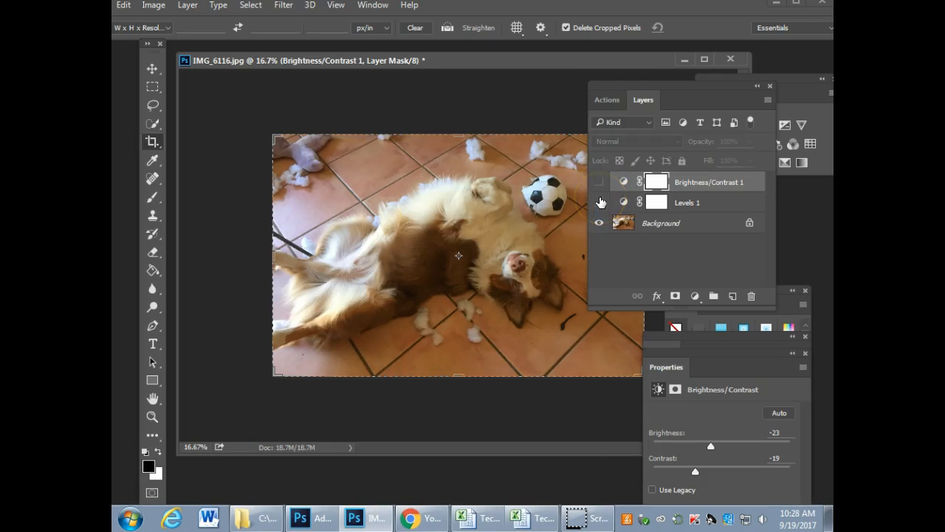
click(599, 183)
Step: Dock the Layers panel with the Adjustments panel and commit the active crop on the dog photo
drag(665, 95, 568, 101)
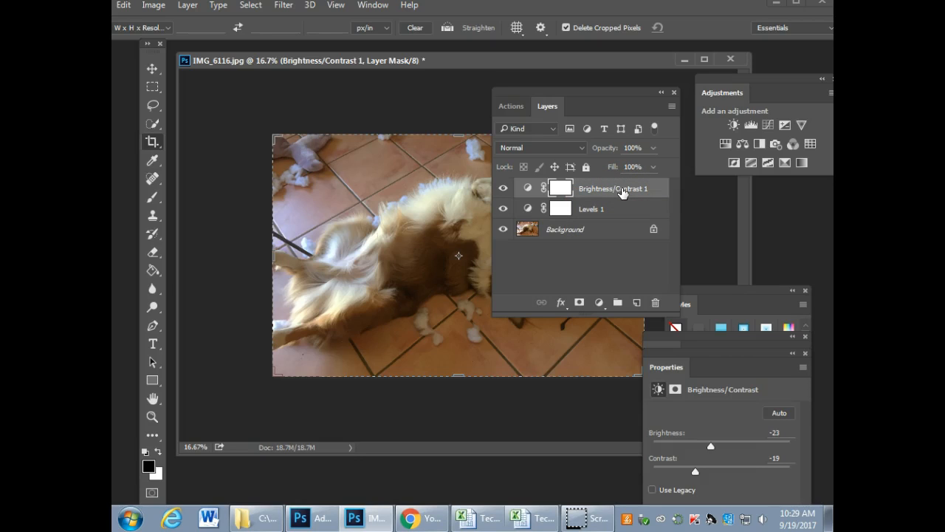
drag(606, 91, 723, 94)
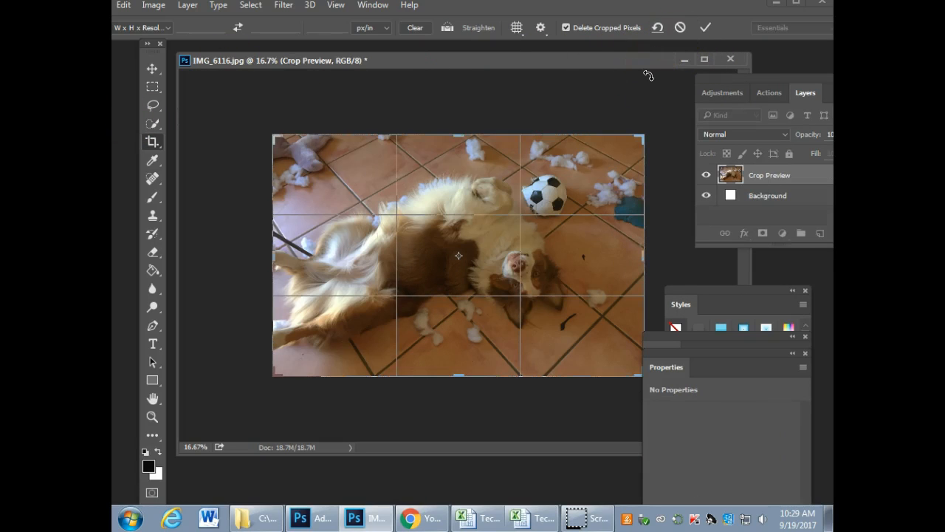
click(711, 29)
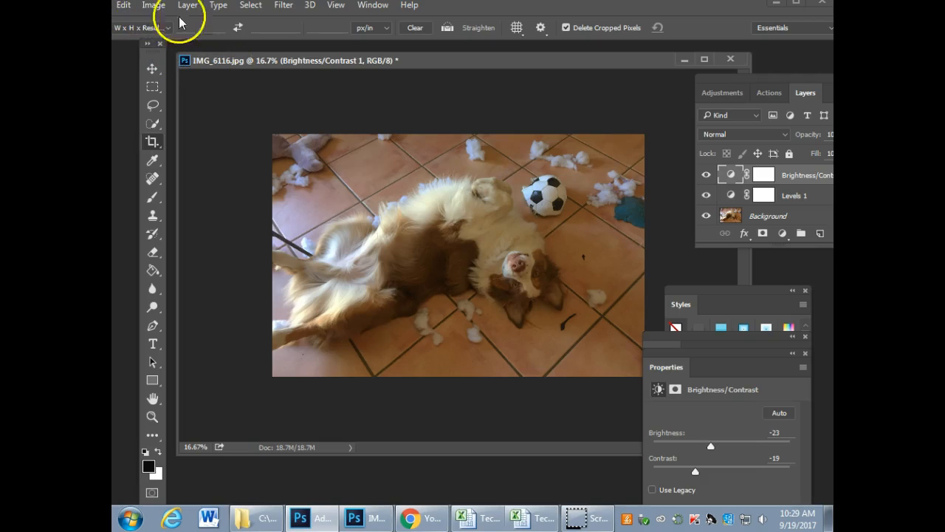
Step: Start saving the dog photo as a new file and browse to the Photo folder on Student Share (S:)
double_click(453, 10)
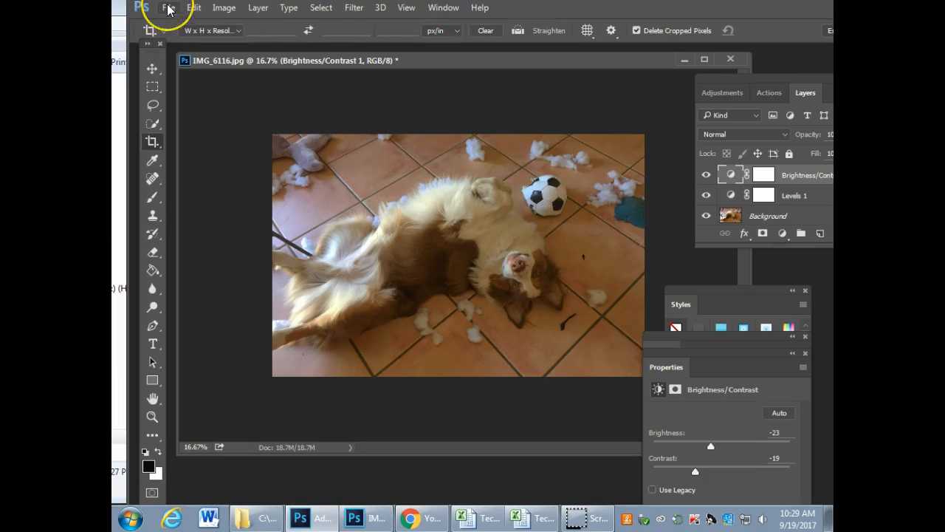
click(168, 8)
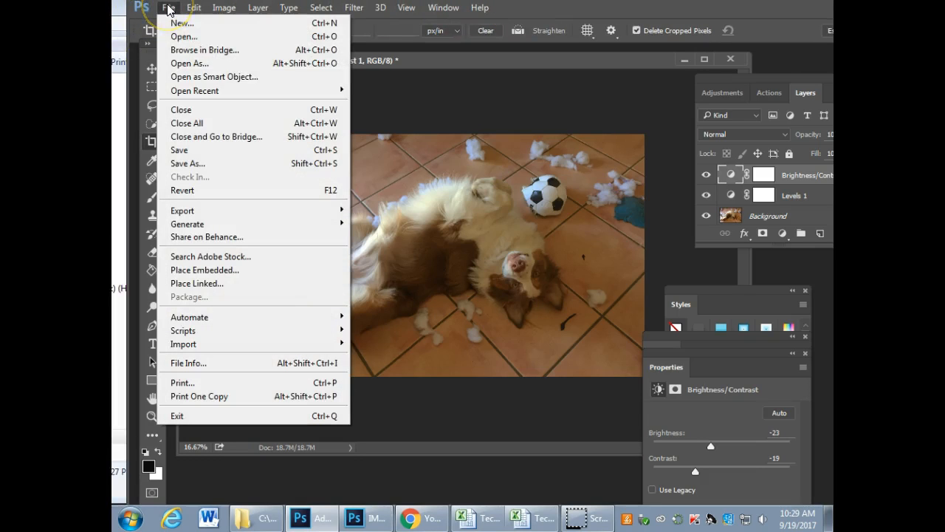
click(198, 164)
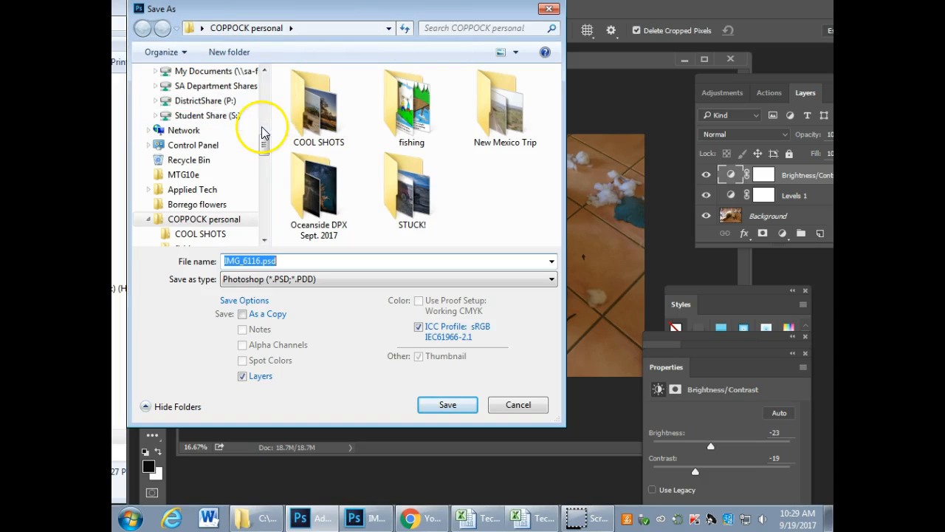
drag(262, 143, 262, 126)
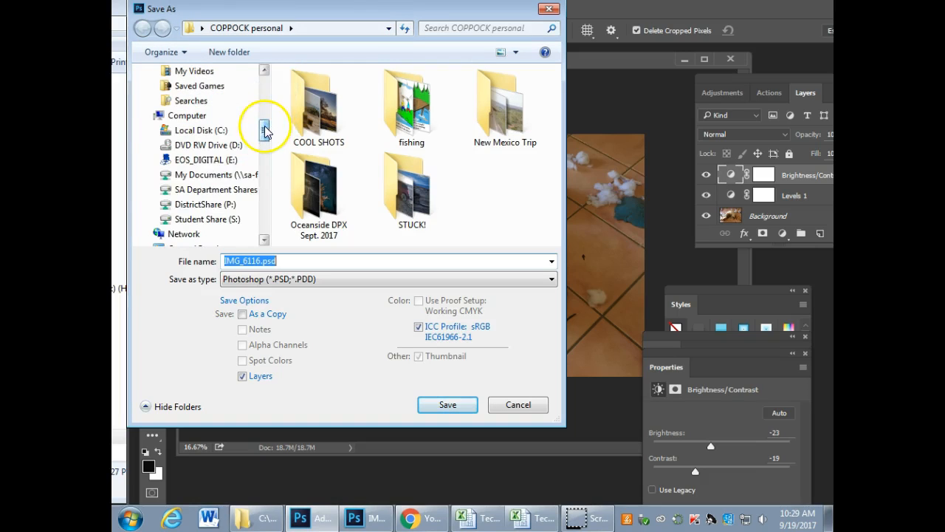
click(198, 220)
double_click(307, 91)
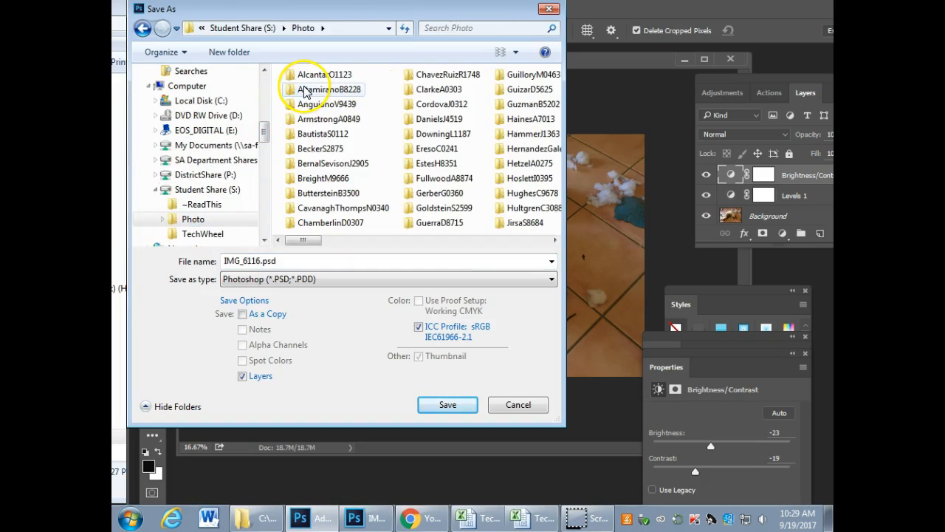
Step: Find the teacher's personal folder within Photo and open its Composition subfolder as the save location
click(555, 240)
click(554, 240)
click(555, 241)
click(555, 241)
click(400, 150)
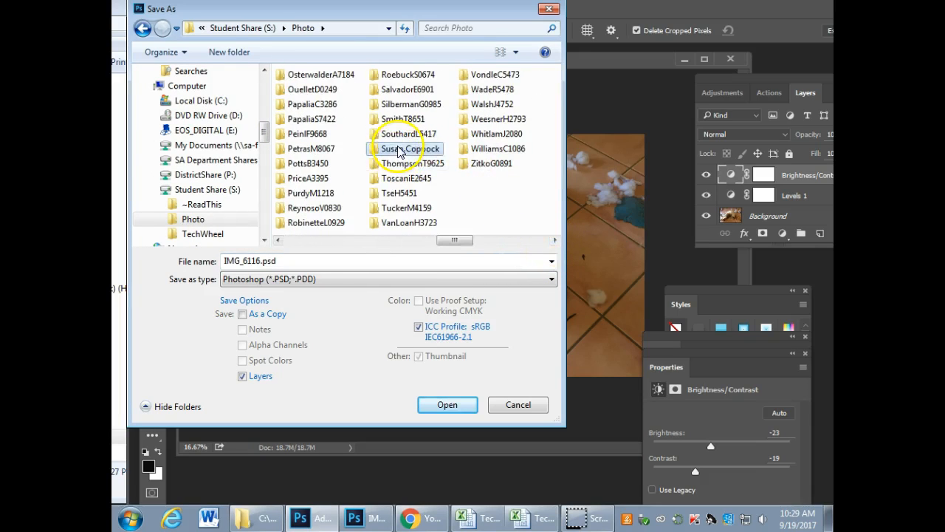
double_click(399, 151)
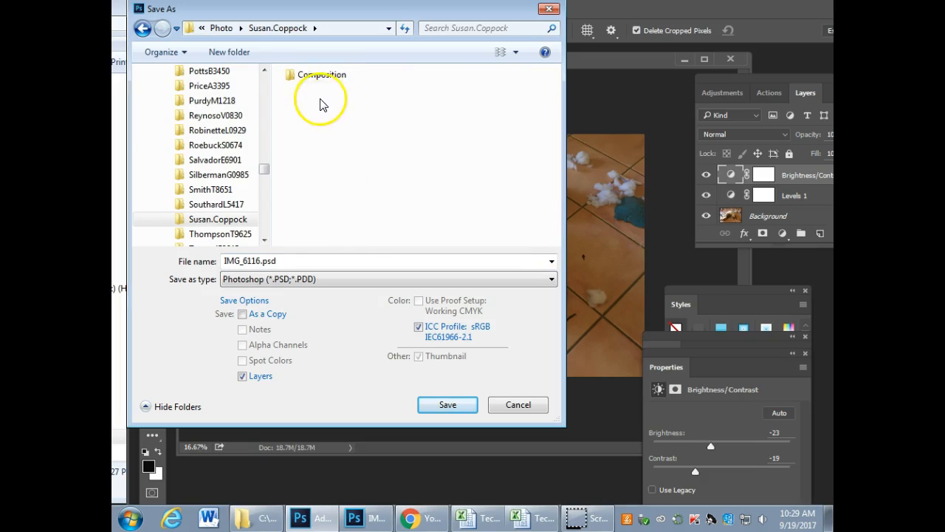
double_click(322, 77)
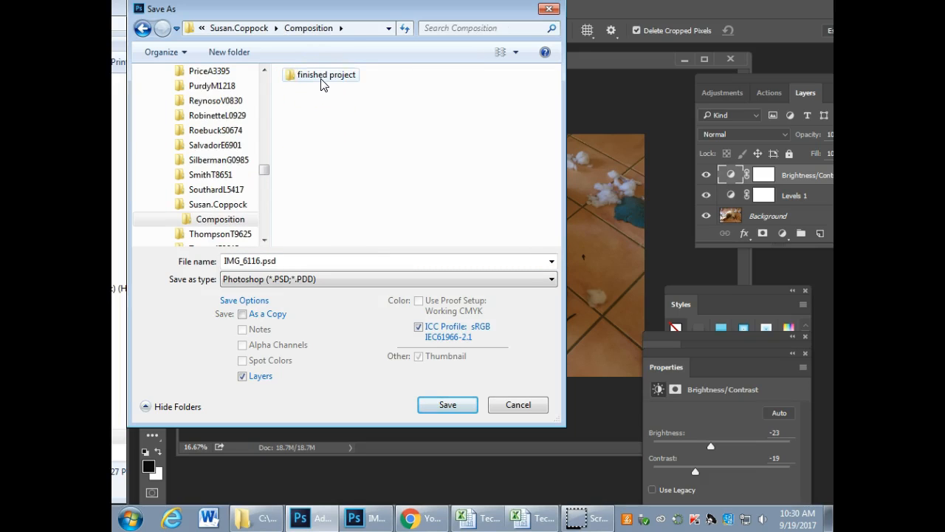
Step: Save the dog photo as a TIFF named Toby in the Composition folder, keeping its layers and the default TIFF options
click(263, 279)
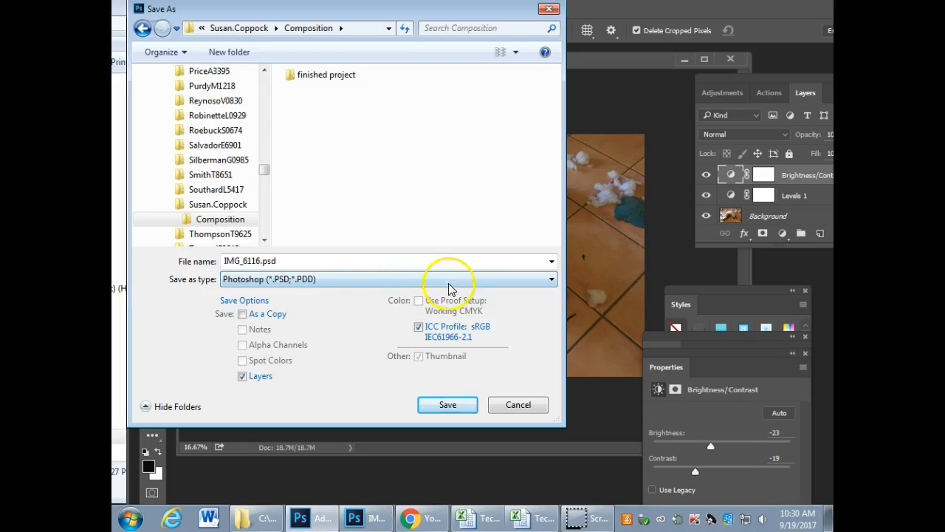
click(550, 280)
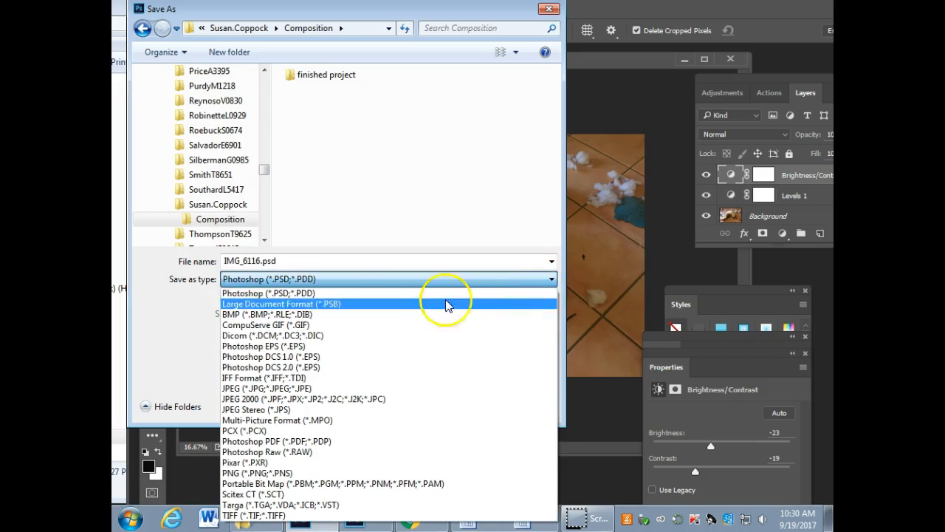
click(247, 515)
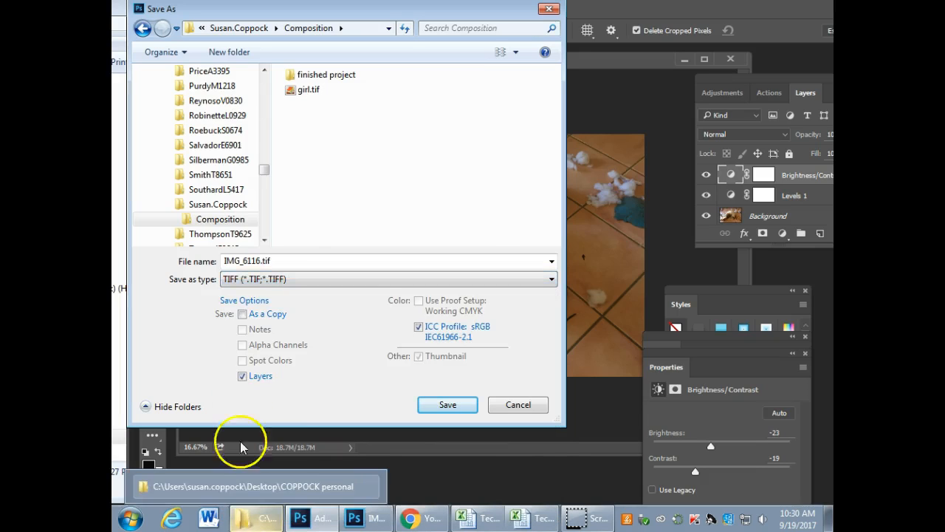
click(279, 257)
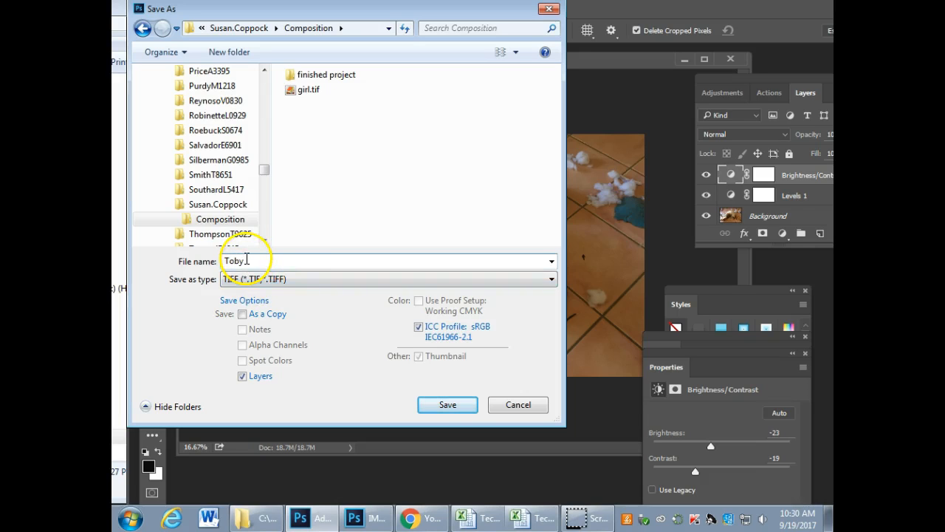
click(449, 405)
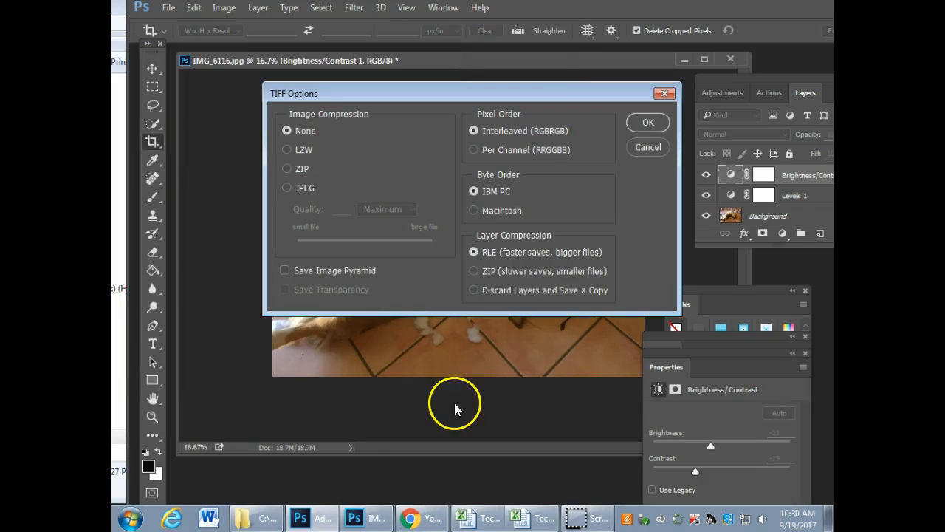
click(645, 123)
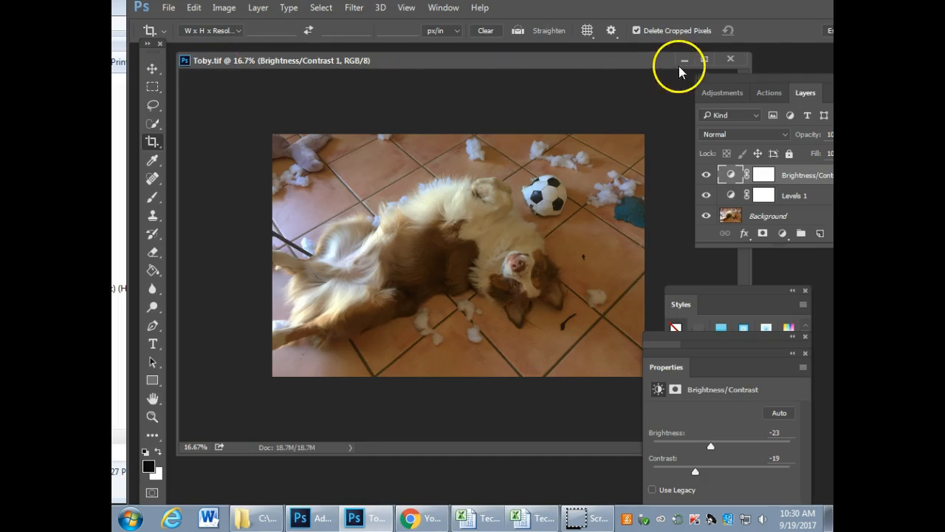
Step: Close the saved dog photo, minimize Photoshop and close the COPPOCK personal folder window to reach the desktop
click(732, 59)
drag(756, 13, 691, 25)
click(780, 13)
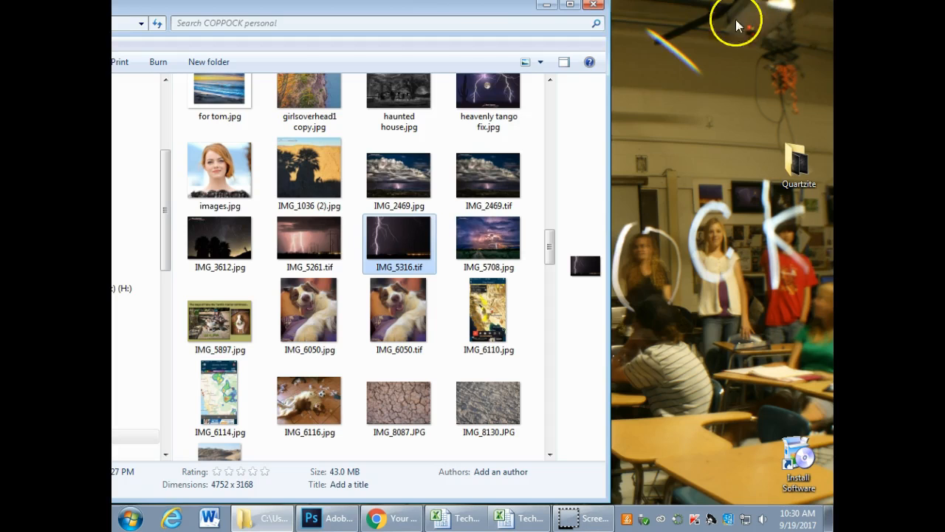
click(594, 5)
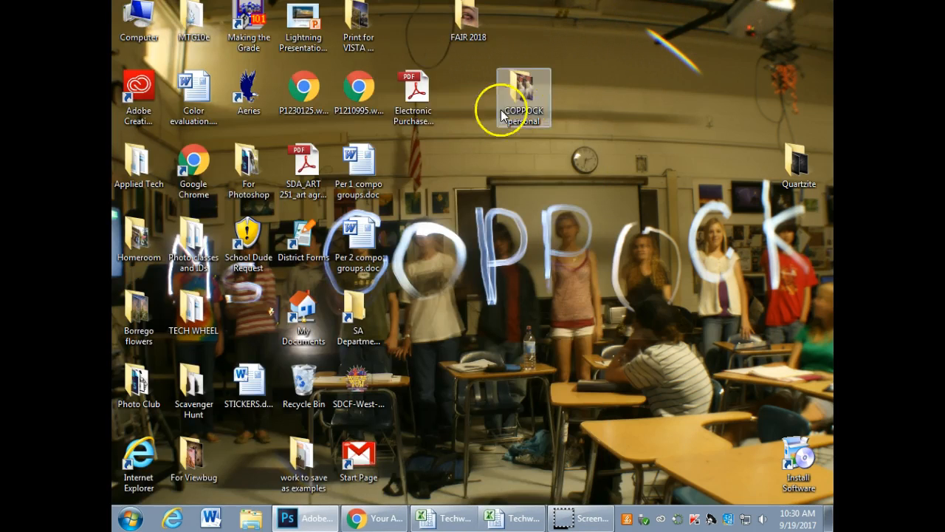
Step: Browse from Computer to Student Share (S:), Photo, the teacher's personal folder and its Composition subfolder
double_click(137, 22)
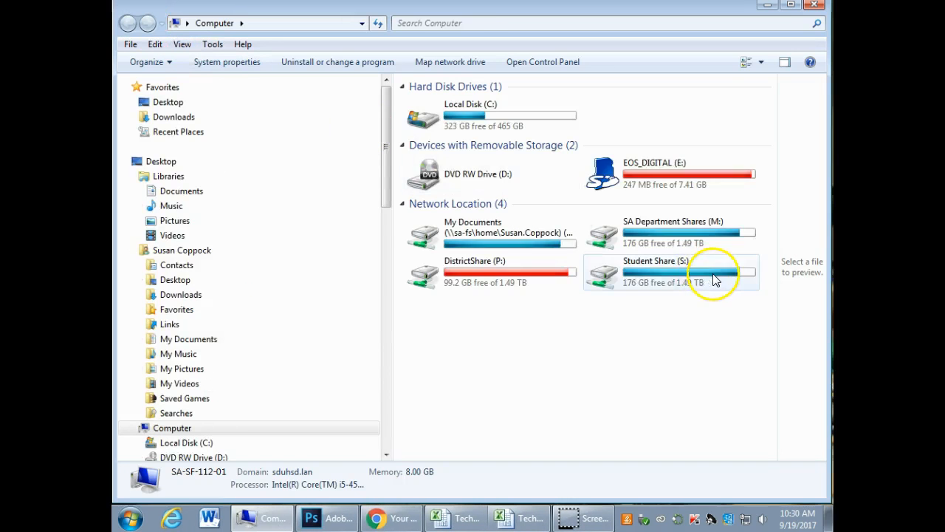
double_click(715, 279)
double_click(437, 99)
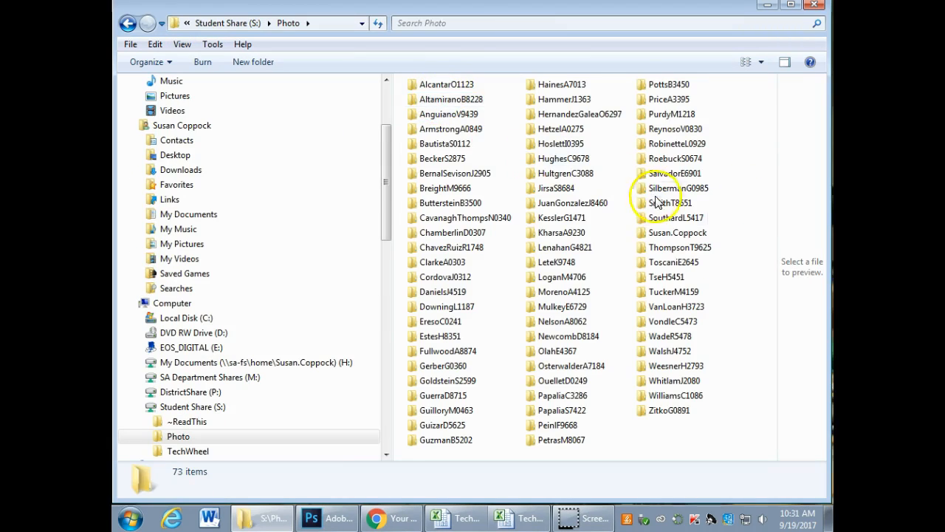
double_click(669, 232)
double_click(442, 139)
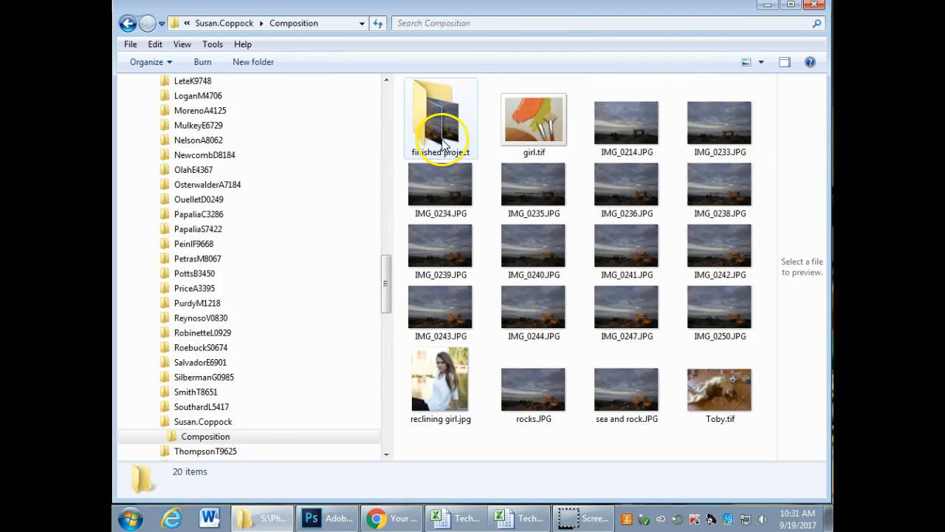
Step: Open Toby.tif from the Composition folder with Adobe Photoshop CC 2015
right_click(713, 379)
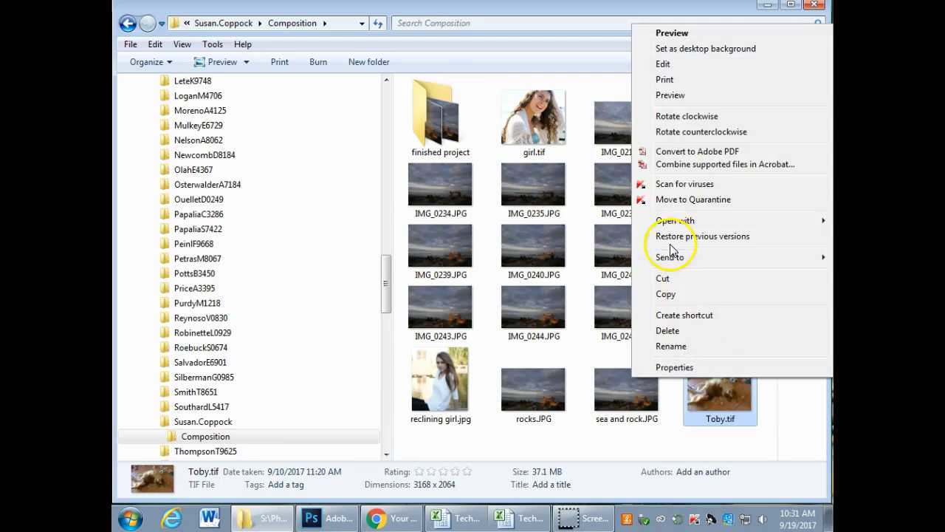
mouse_move(709, 216)
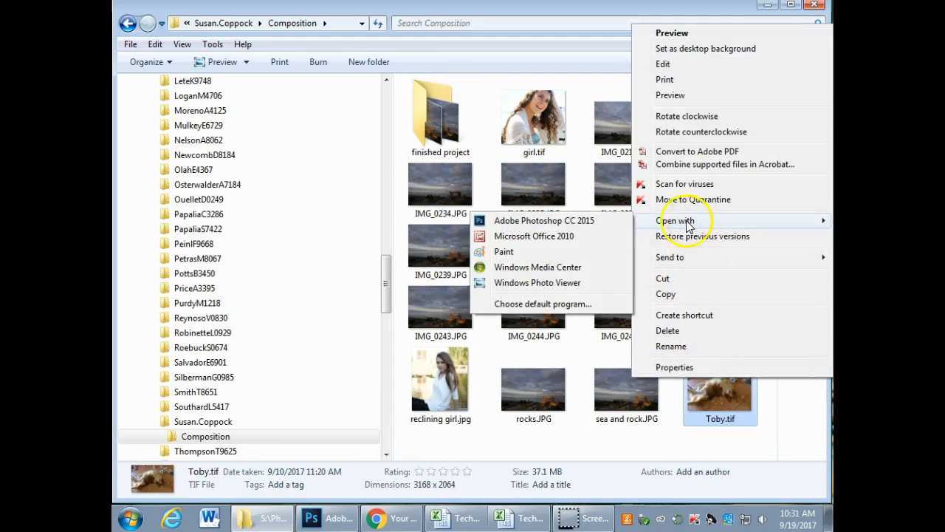
click(569, 222)
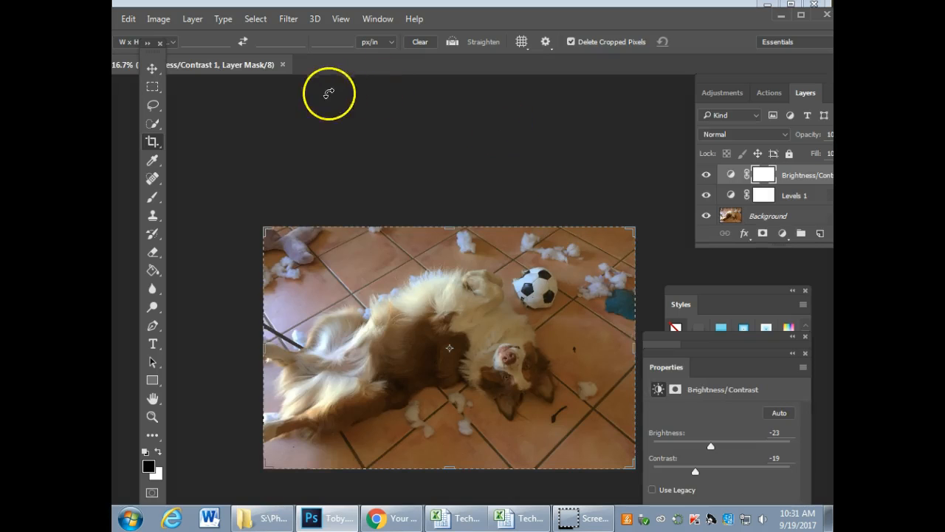
Step: Float the Toby.tif document in its own window and place the Layers panel beside it
drag(210, 65, 216, 77)
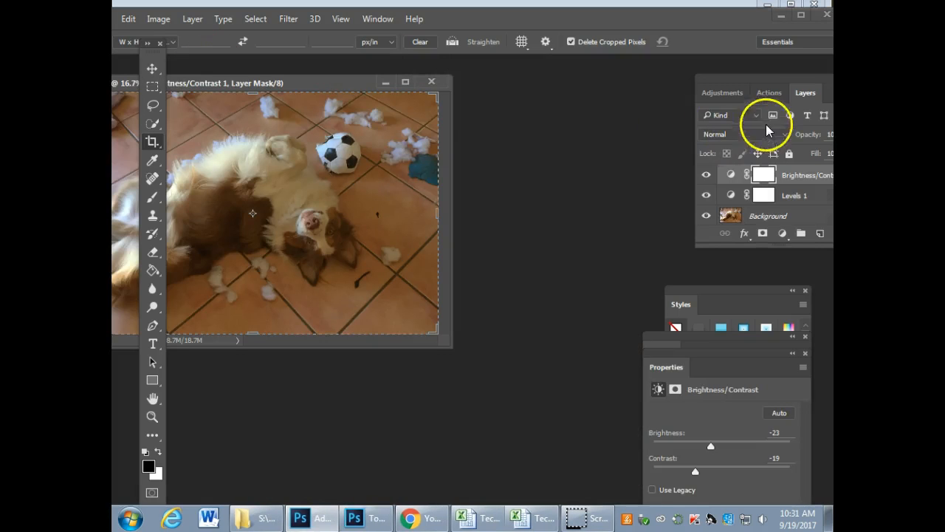
drag(775, 84, 608, 99)
drag(346, 83, 385, 71)
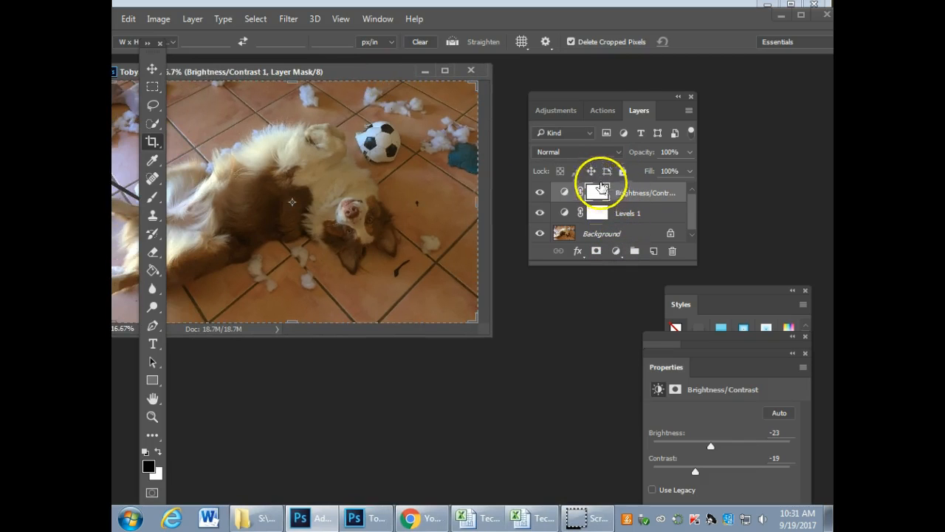
drag(616, 97, 650, 82)
Step: Toggle the Brightness/Contrast 1 layer's visibility off and on, and set its brightness to -3
click(576, 179)
click(576, 178)
click(599, 176)
drag(709, 337, 708, 435)
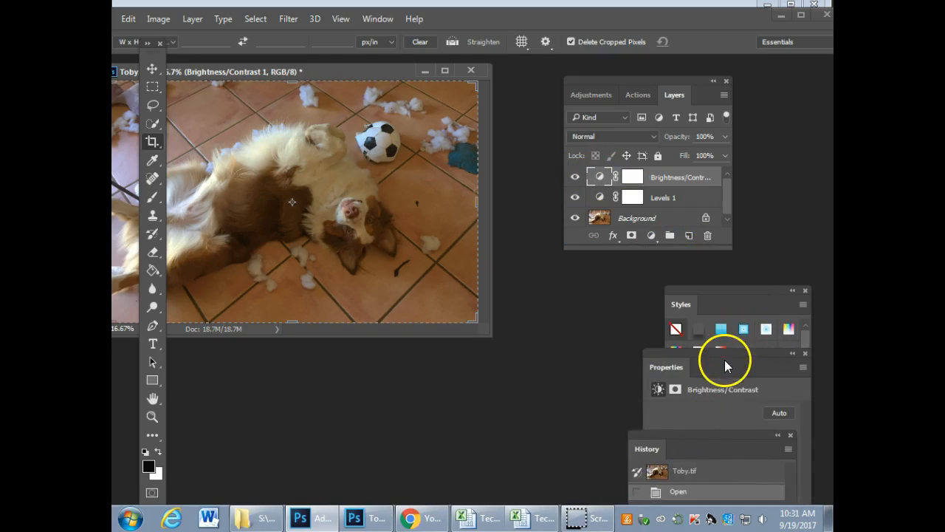
drag(724, 366, 635, 255)
drag(633, 335, 641, 338)
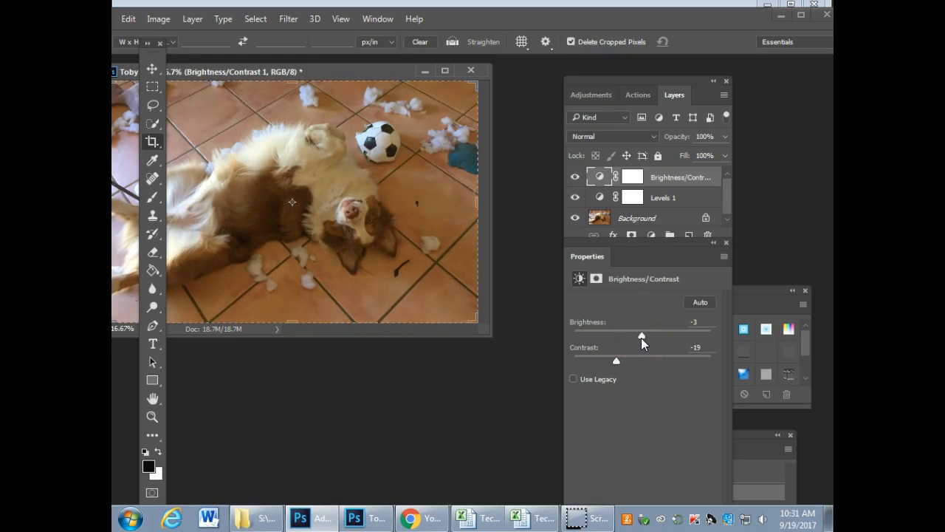
drag(647, 279, 748, 383)
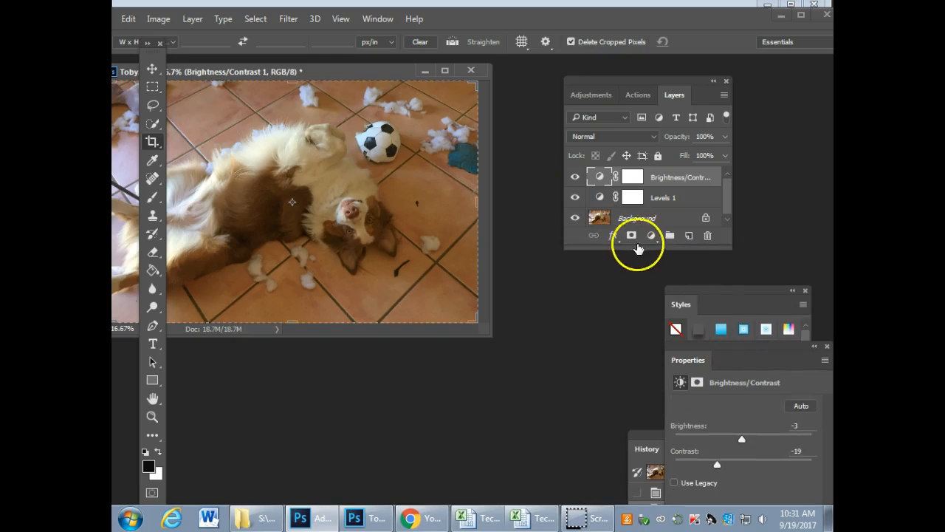
Step: Reposition the photo and the application window, and save the changes to the existing Toby.tif
drag(379, 73, 547, 125)
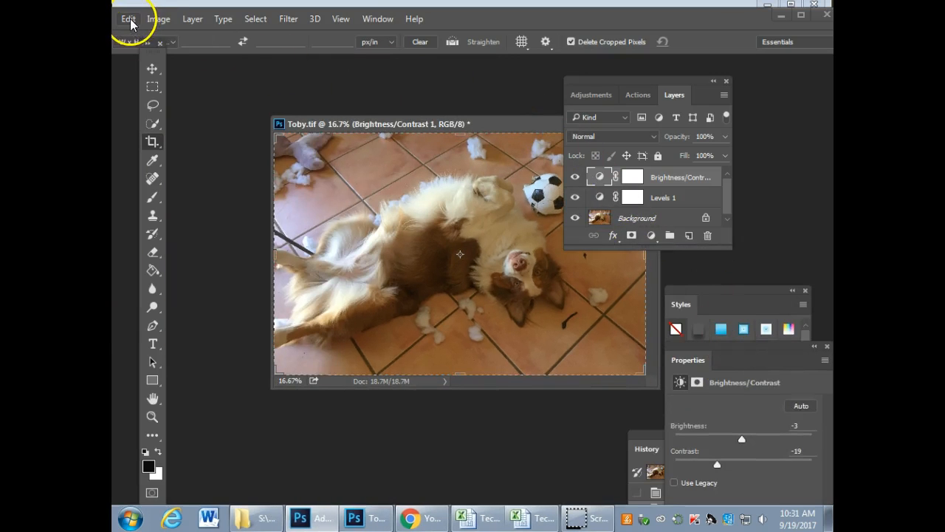
click(129, 20)
click(433, 67)
drag(483, 19, 539, 23)
click(160, 22)
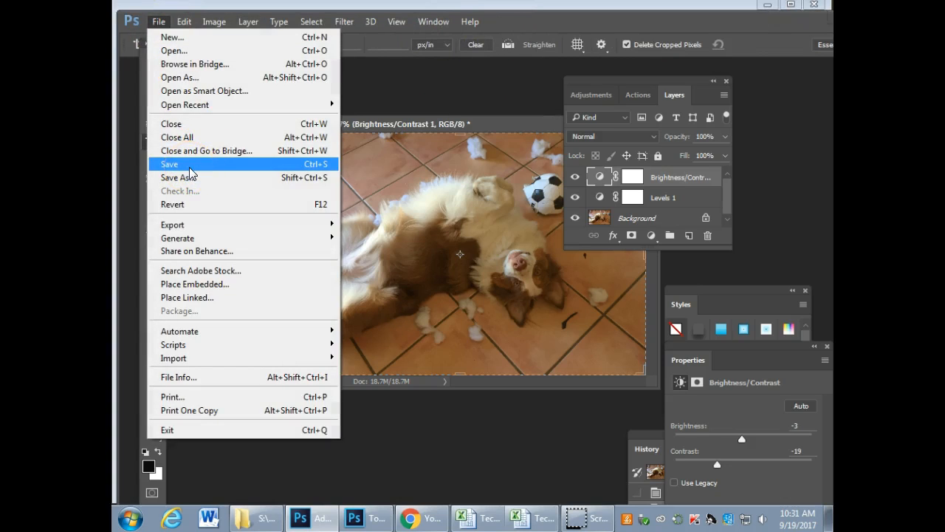
click(190, 167)
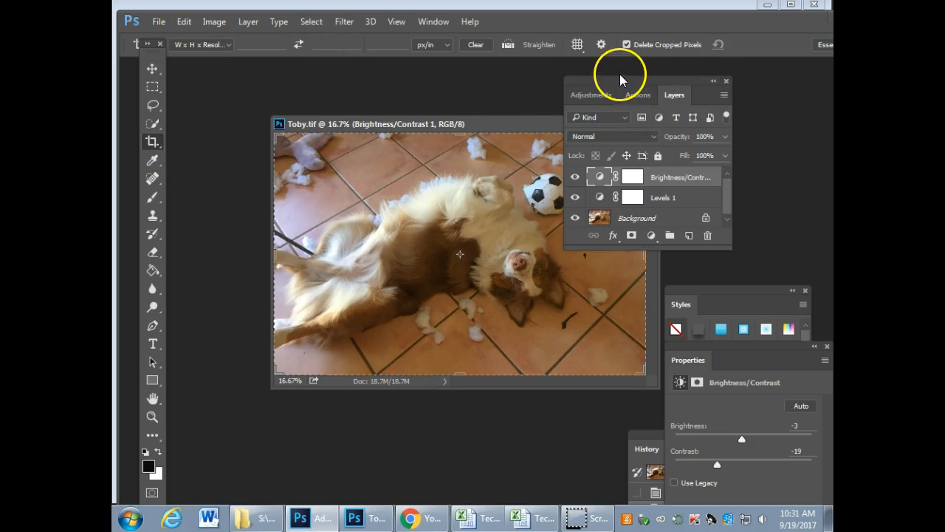
Step: Move the Layers panel off the photo, close Toby.tif and minimize the open windows to show the desktop
drag(614, 76, 708, 95)
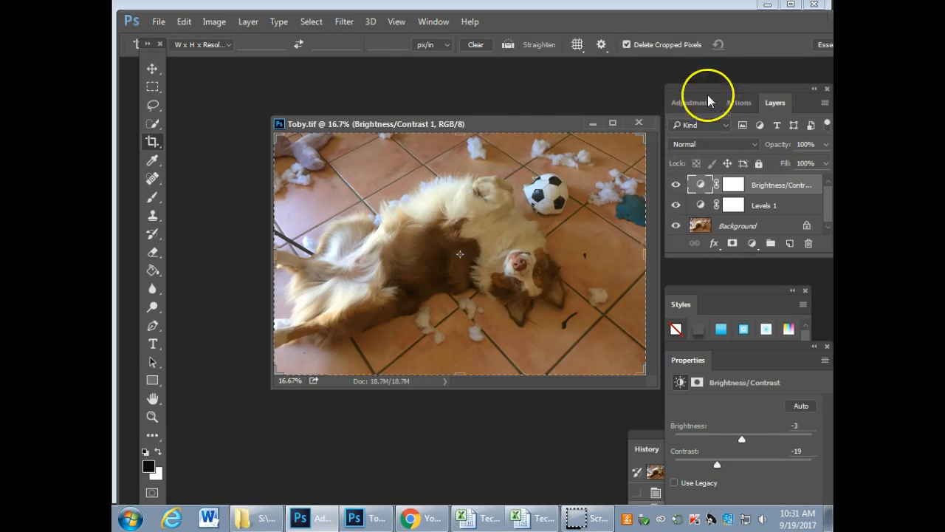
click(637, 122)
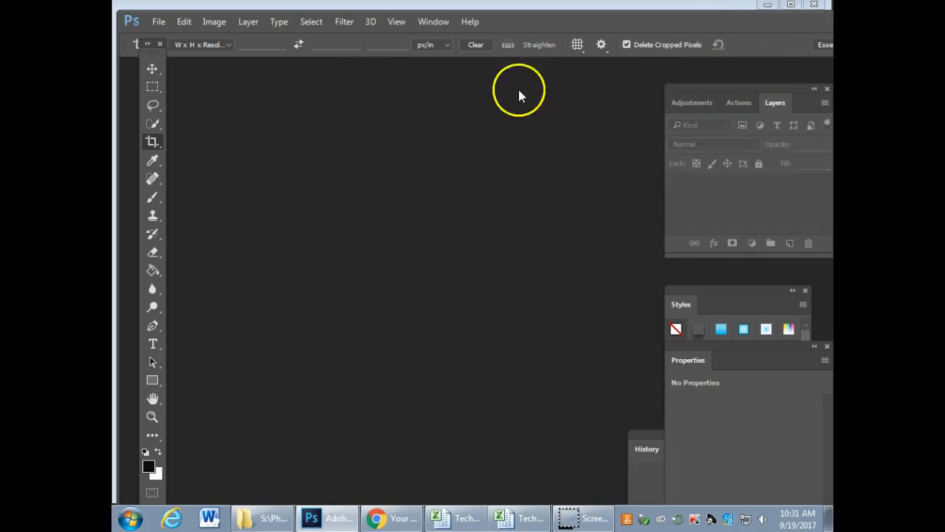
click(768, 6)
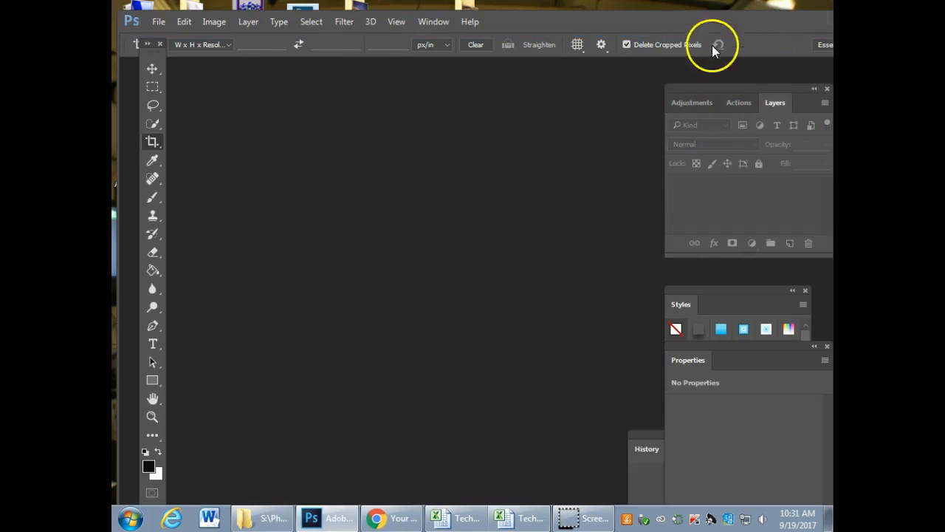
drag(732, 29, 651, 46)
click(680, 45)
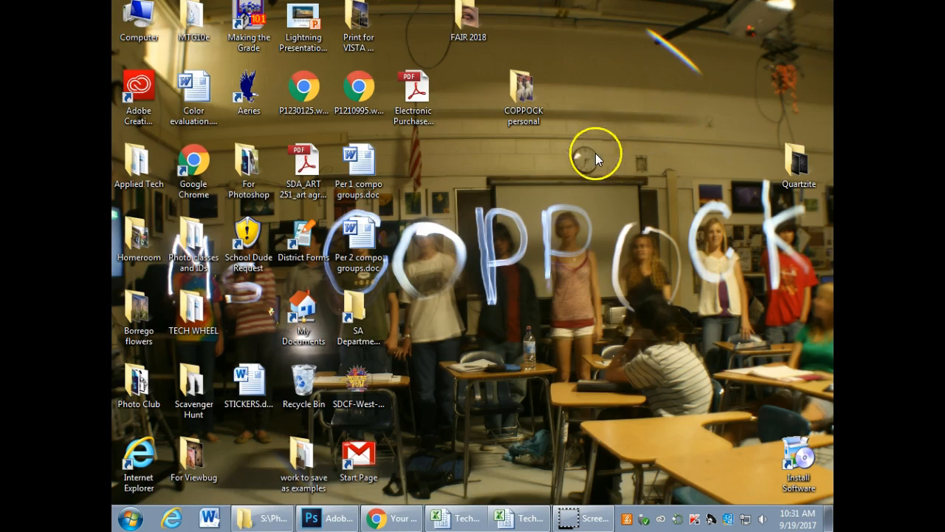
Step: Return from Computer through Student Share (S:) and Photo to the Composition folder in the teacher's personal folder
double_click(133, 24)
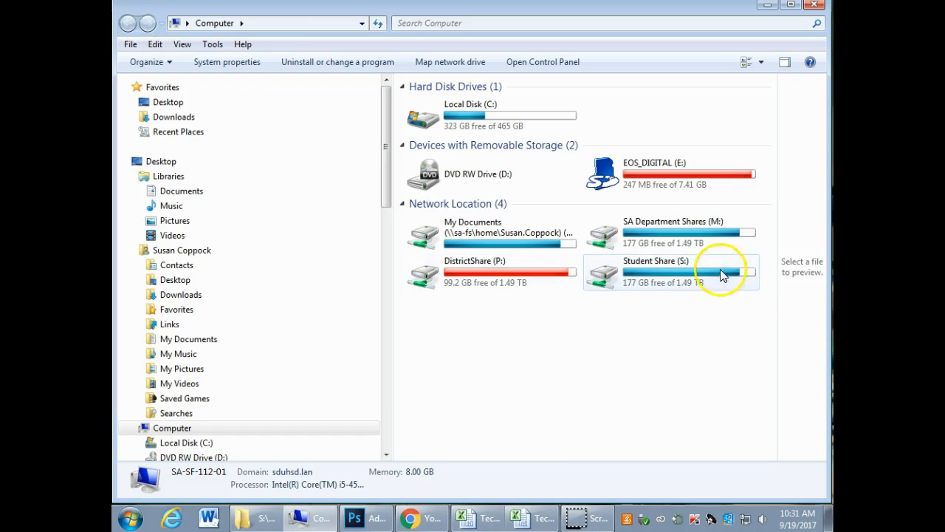
double_click(690, 266)
double_click(430, 100)
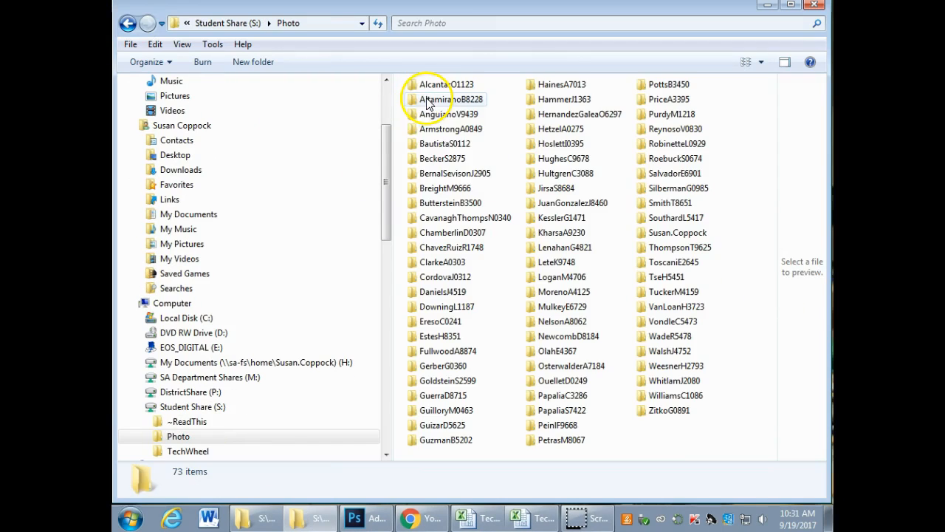
double_click(671, 233)
double_click(440, 118)
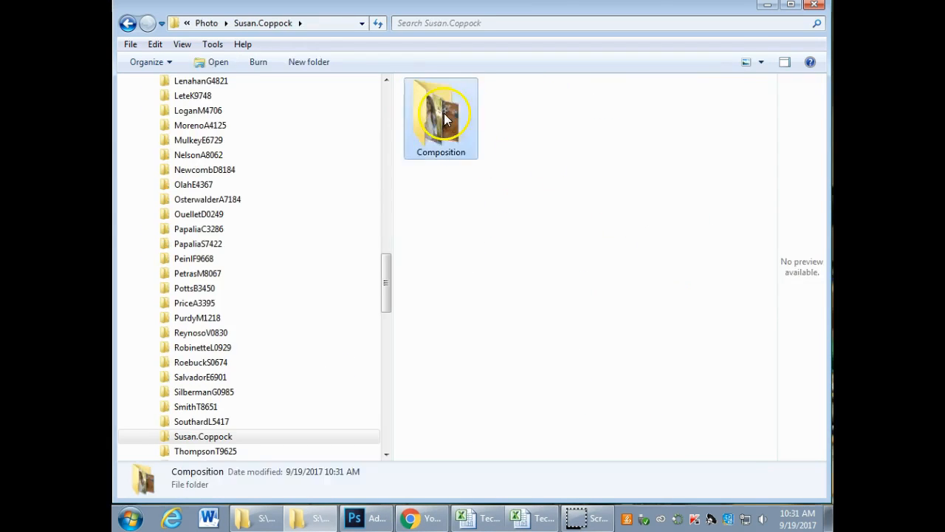
Step: Reopen Toby.tif in Photoshop, enlarge the application window and zoom the photo out to 16.7%
right_click(720, 420)
mouse_move(660, 234)
click(551, 234)
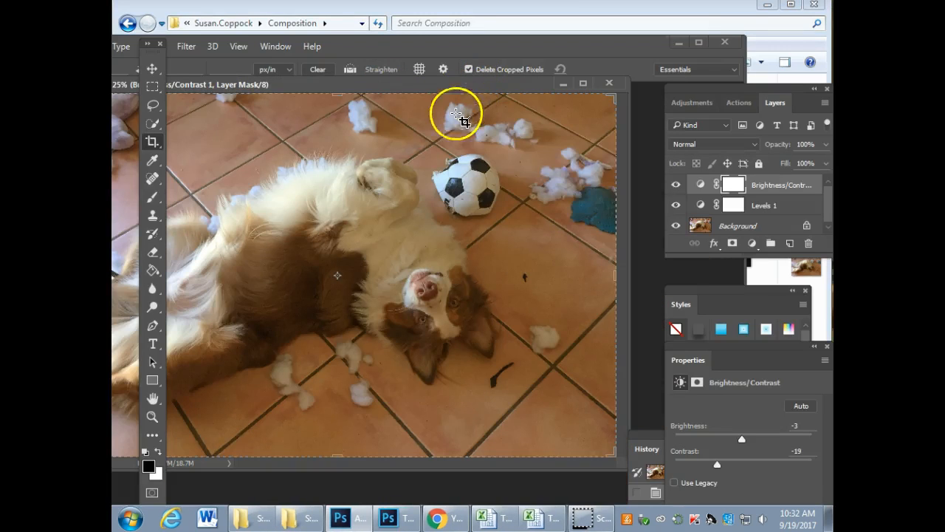
click(699, 42)
drag(397, 92, 451, 60)
key(ctrl+minus)
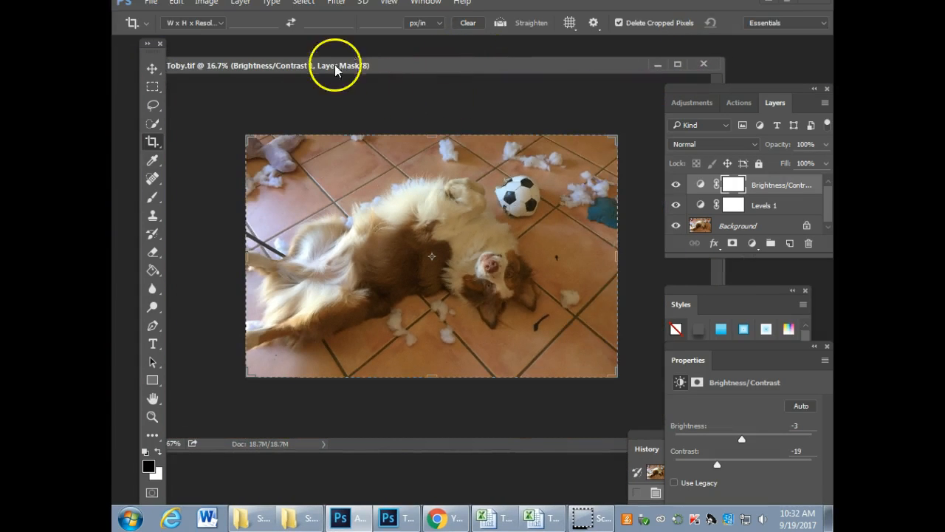
Step: Save a JPEG copy named Toby.jpg in the Composition folder at maximum quality 12, and close Toby.tif
click(149, 4)
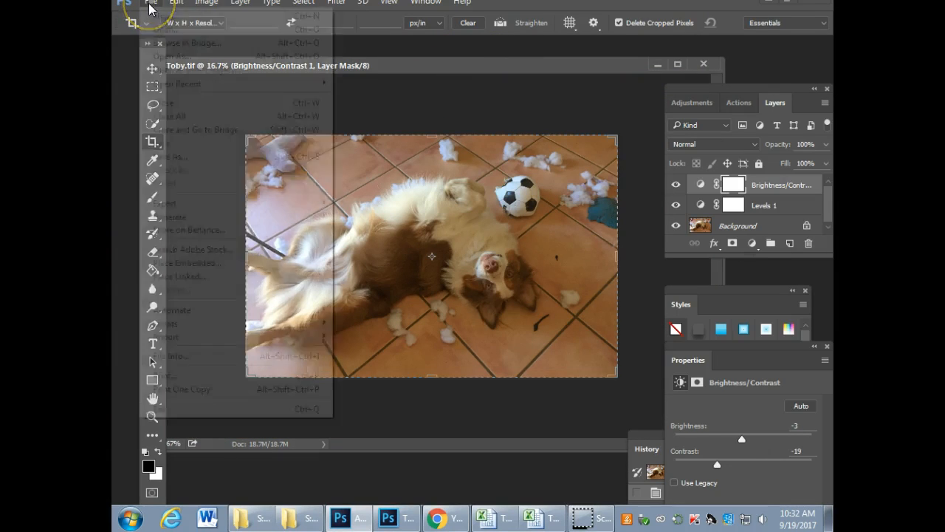
click(170, 155)
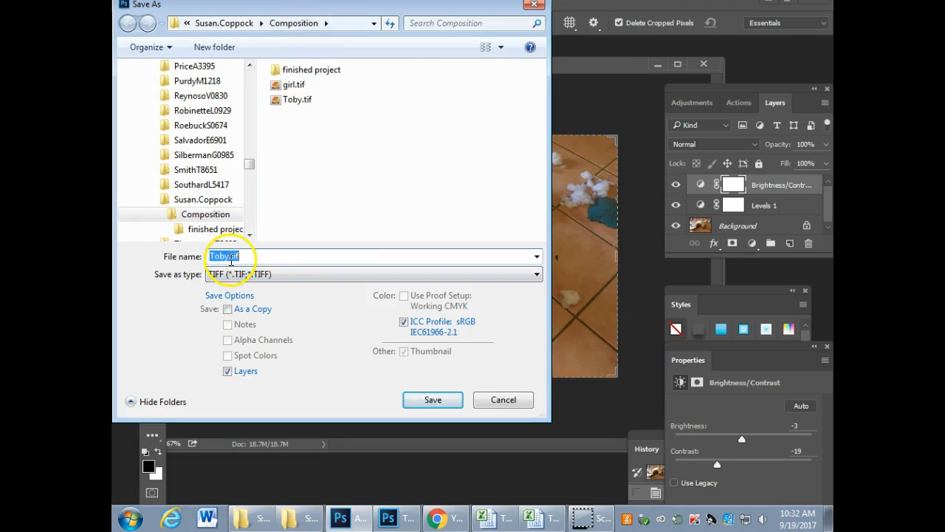
click(287, 287)
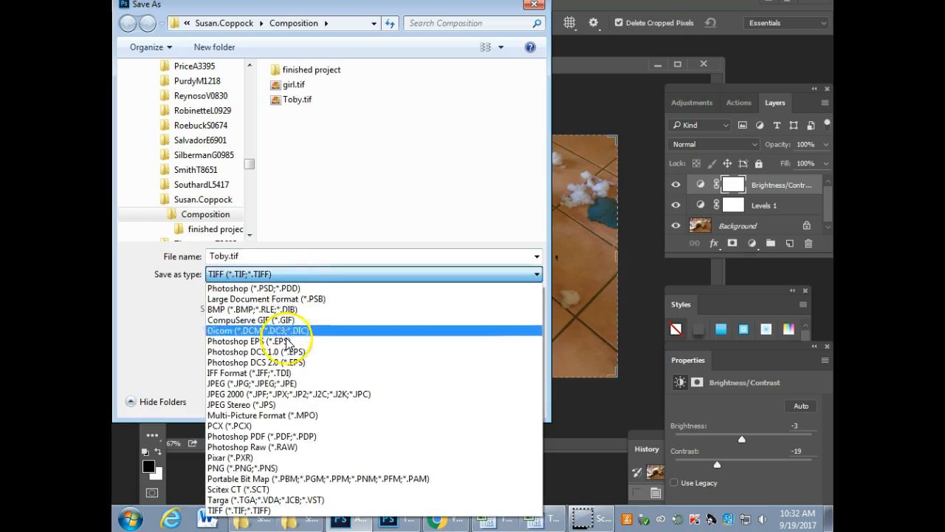
click(293, 387)
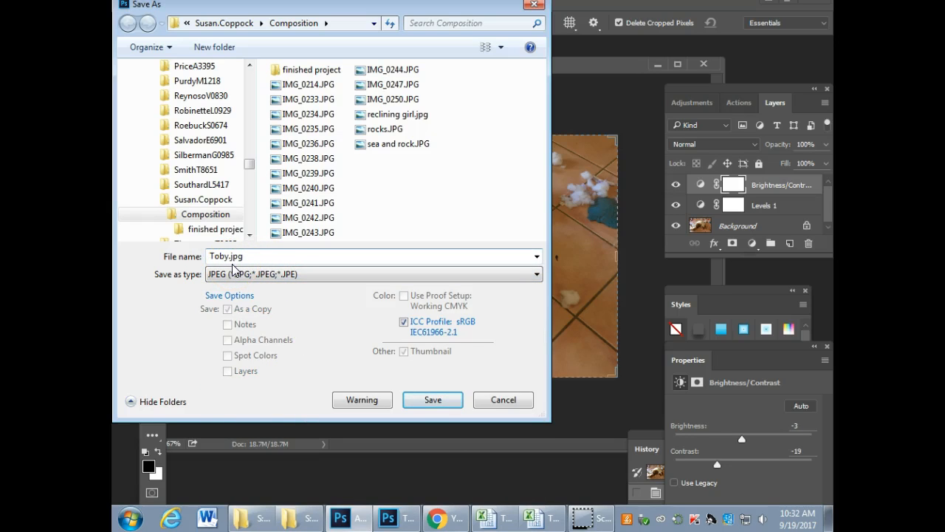
click(432, 398)
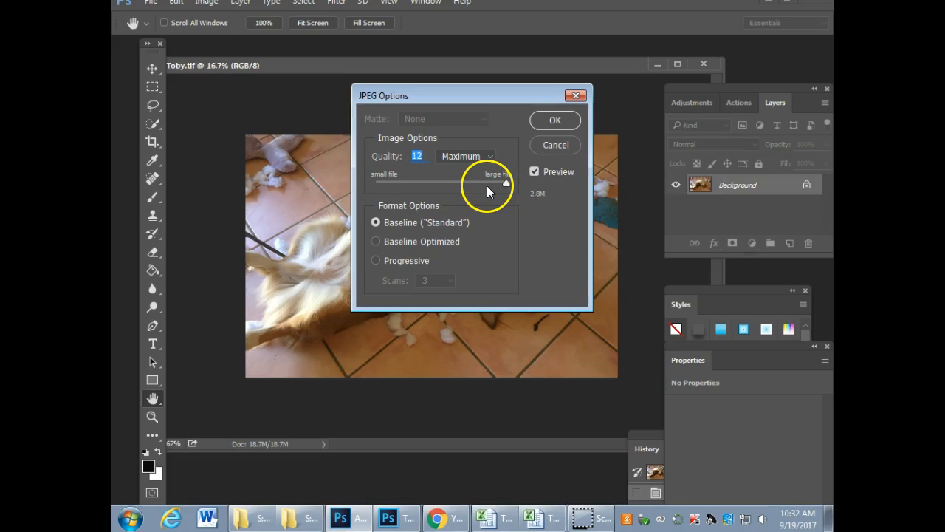
click(559, 119)
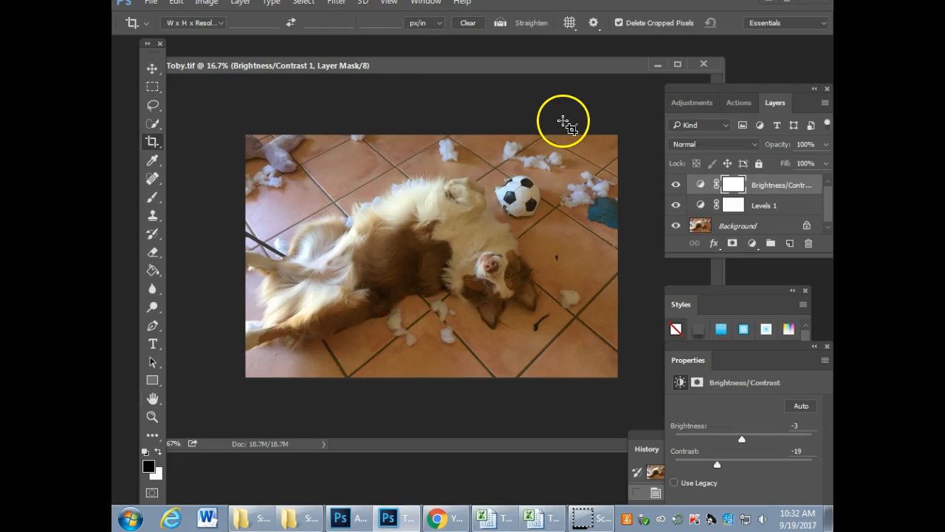
click(704, 63)
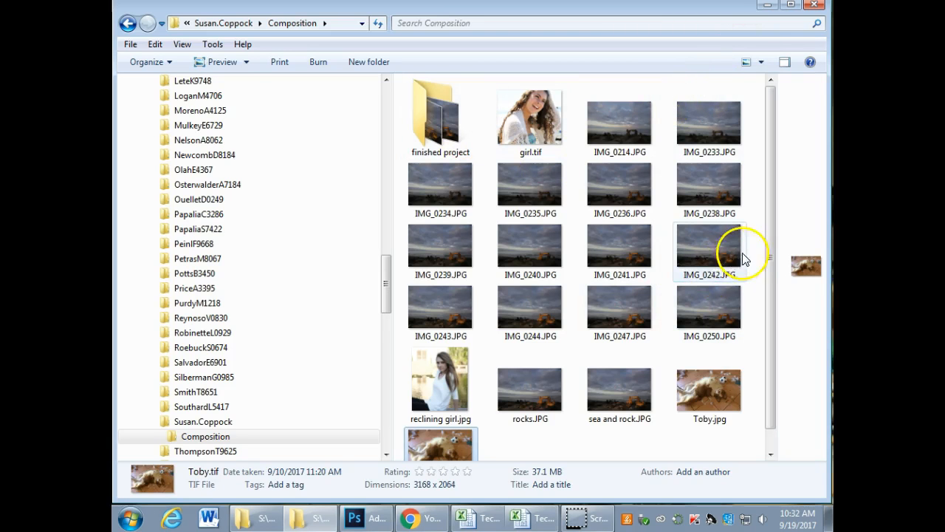
Step: Preview the saved Toby.jpg photo in Windows Photo Viewer and close the viewer without deleting any file
drag(771, 247, 774, 276)
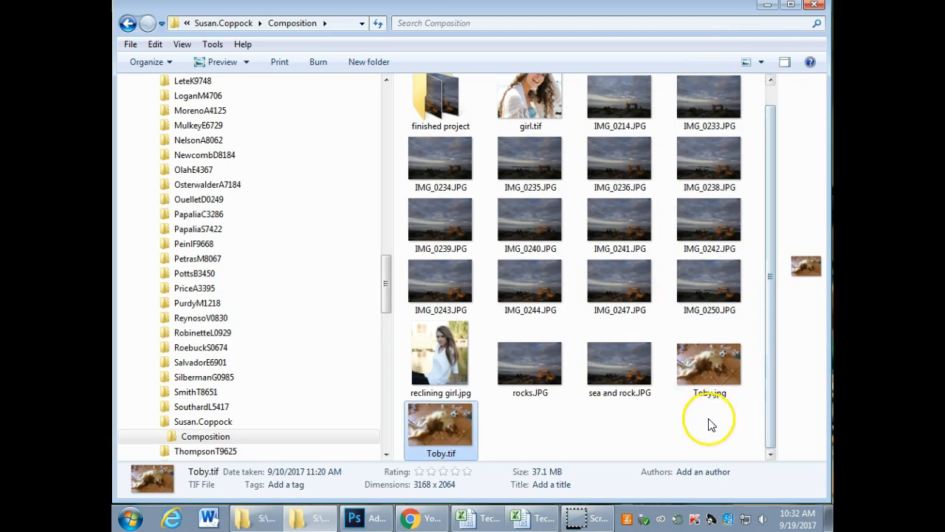
double_click(701, 365)
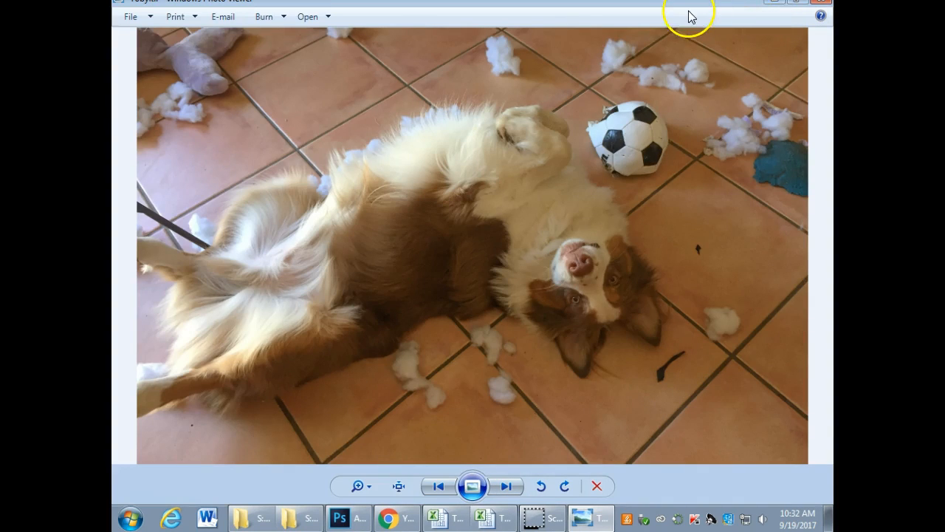
click(605, 488)
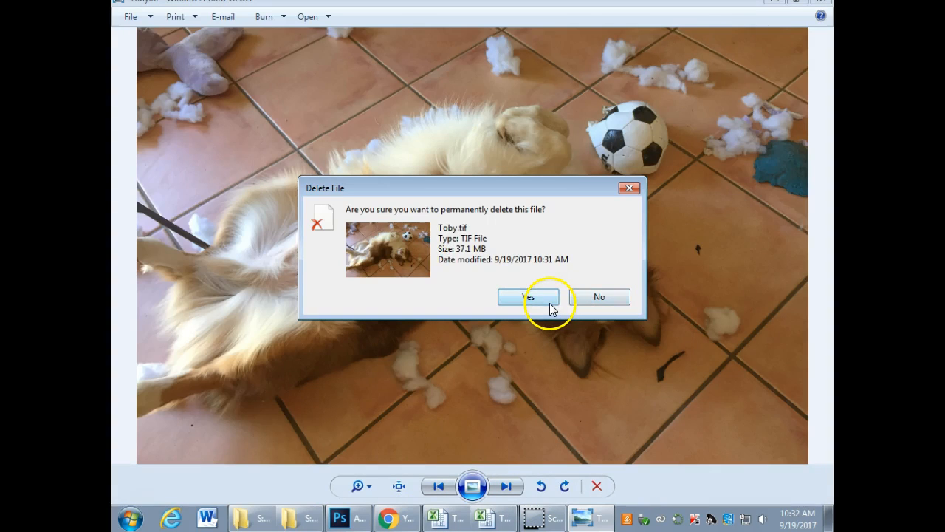
click(594, 299)
drag(765, 2, 719, 27)
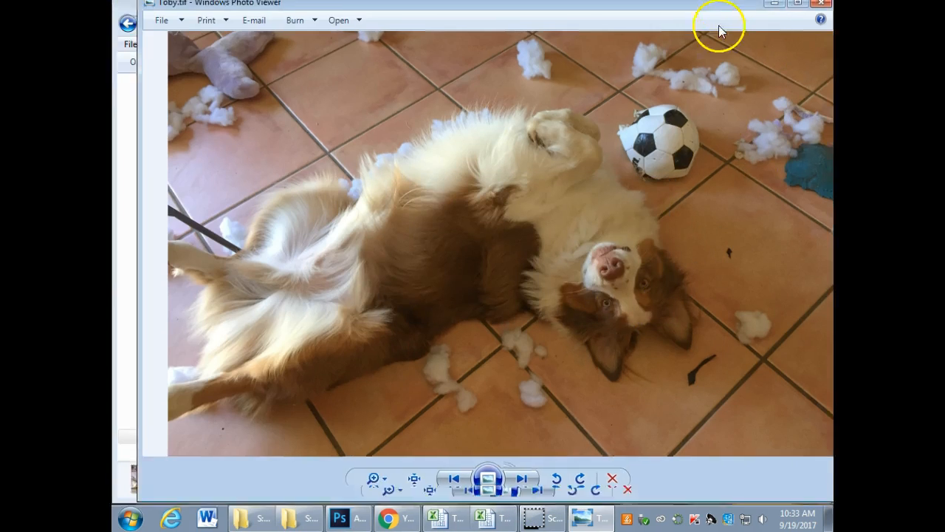
click(816, 28)
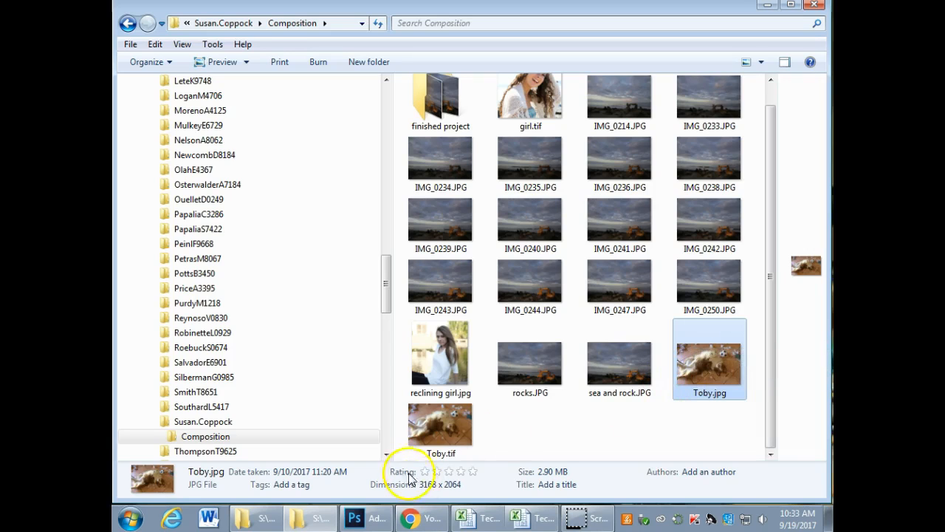
Step: Open Toby.jpg from the Composition folder in Adobe Photoshop CC 2015 and examine its layers
right_click(433, 446)
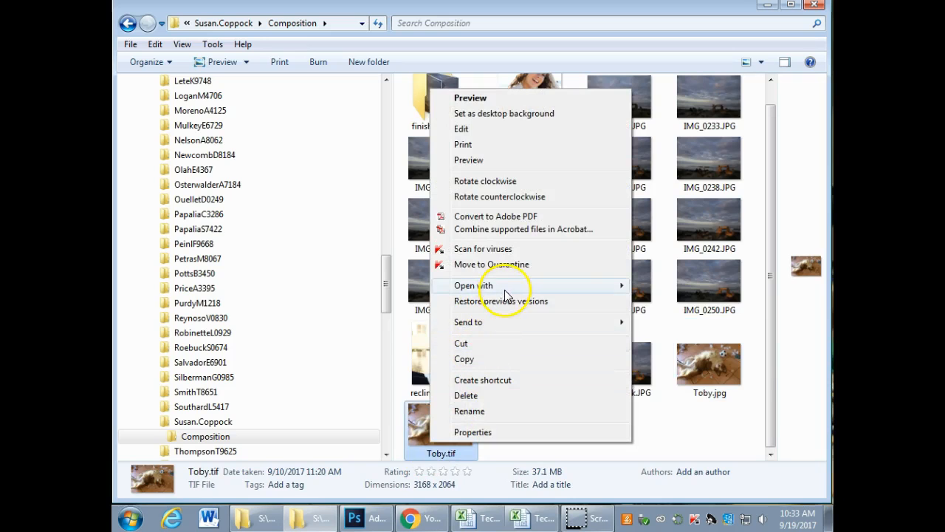
mouse_move(605, 288)
click(702, 395)
right_click(702, 390)
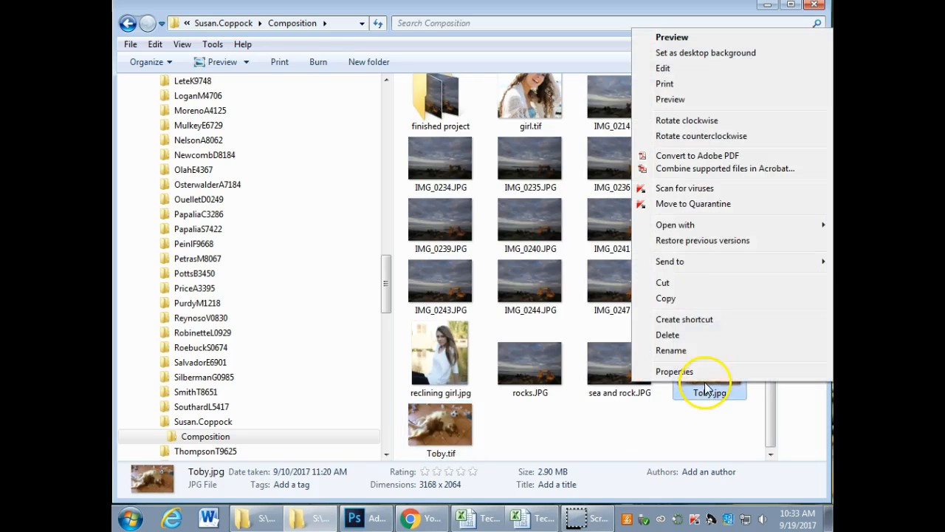
mouse_move(685, 230)
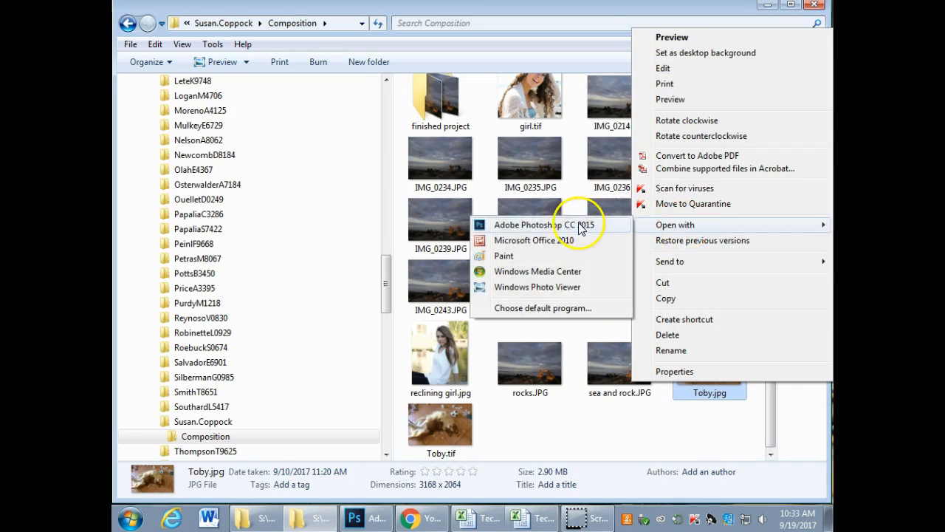
click(620, 215)
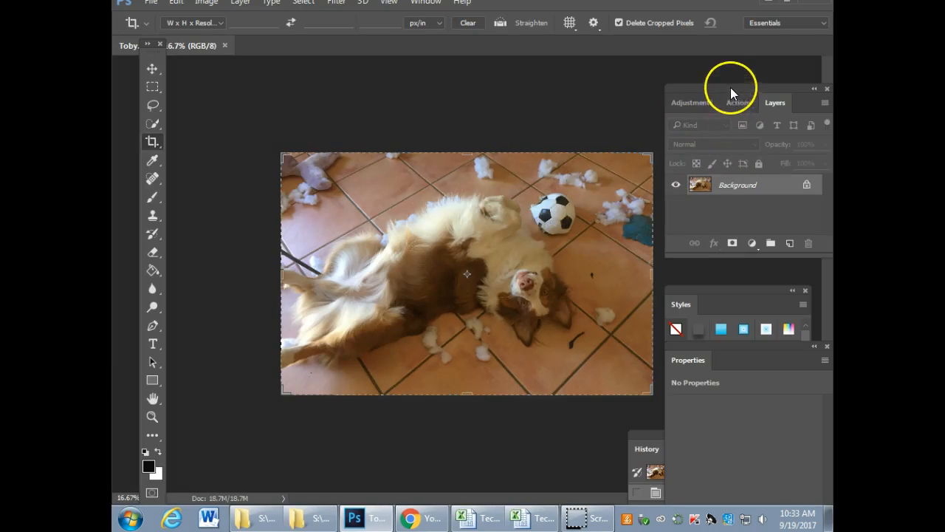
drag(730, 87, 567, 94)
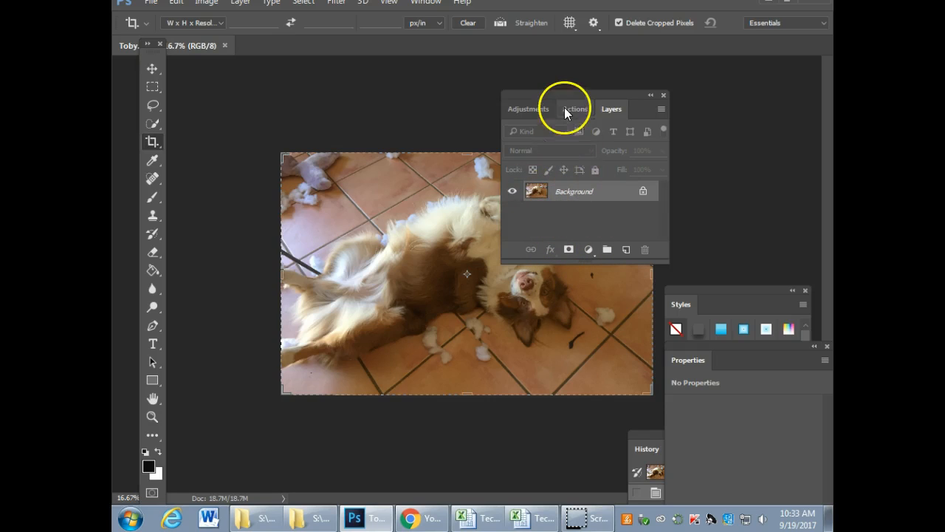
drag(555, 96, 705, 94)
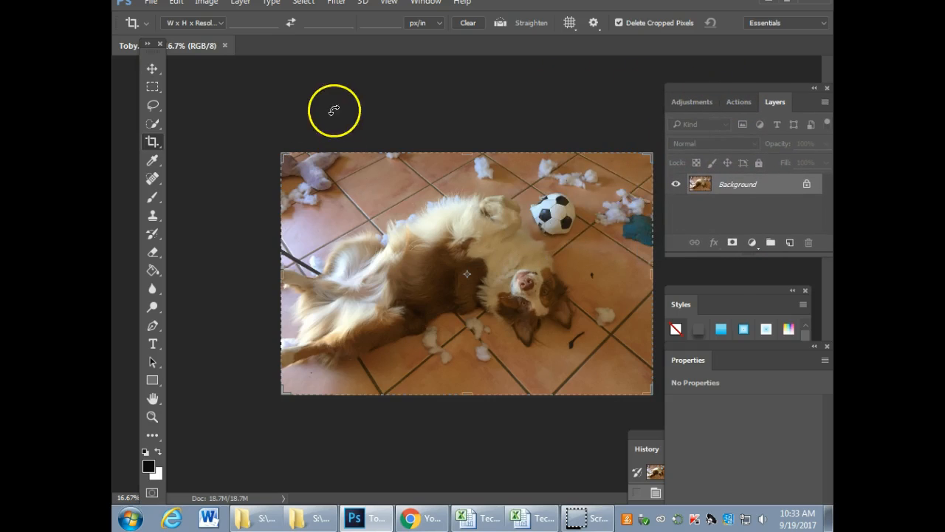
Step: Save the flattened dog photo in Photoshop format as Toby.psd in the Composition folder, and close the document
click(151, 3)
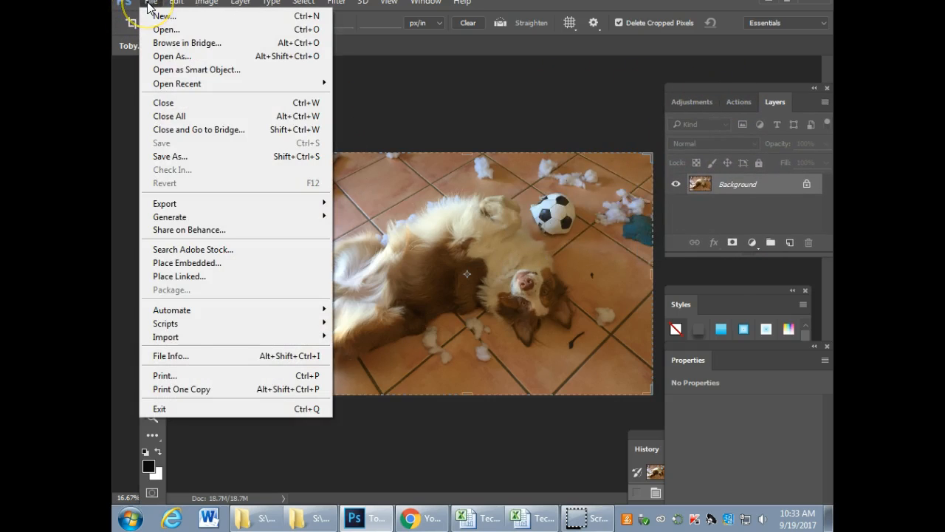
click(170, 155)
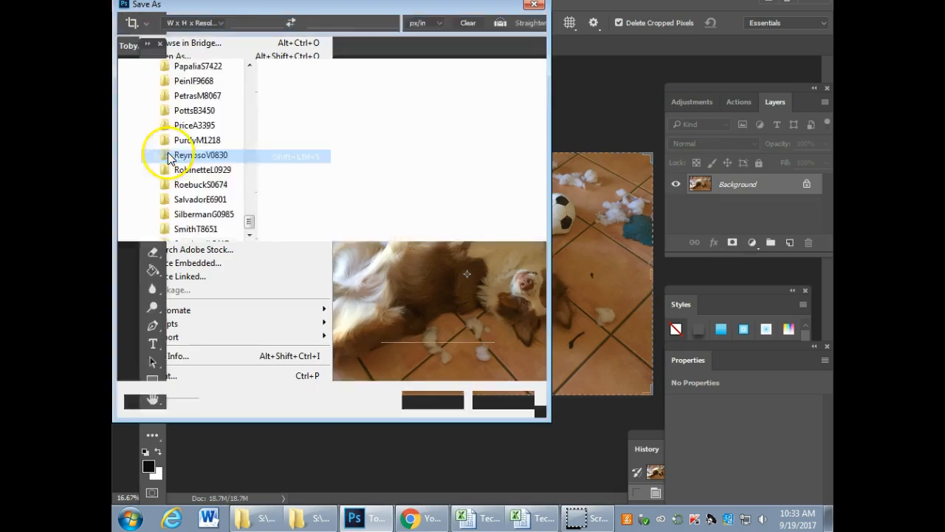
click(273, 274)
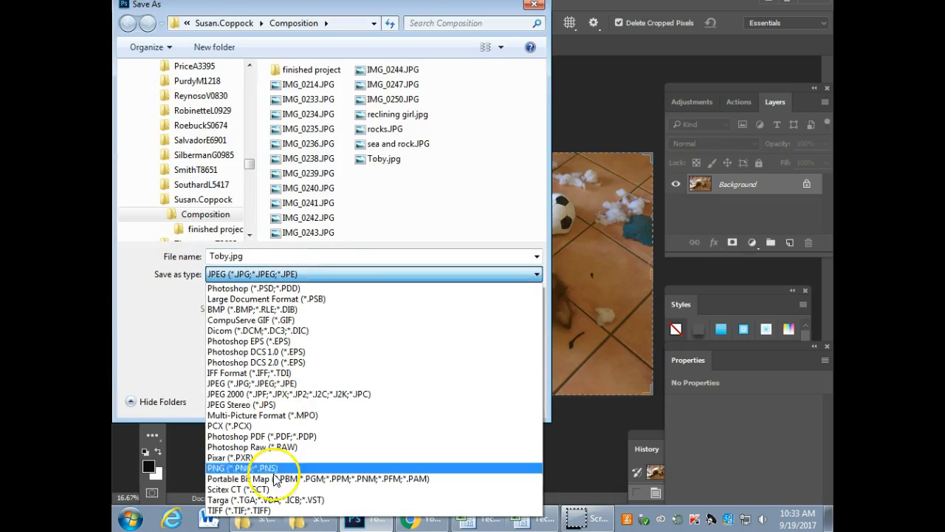
click(267, 275)
click(271, 277)
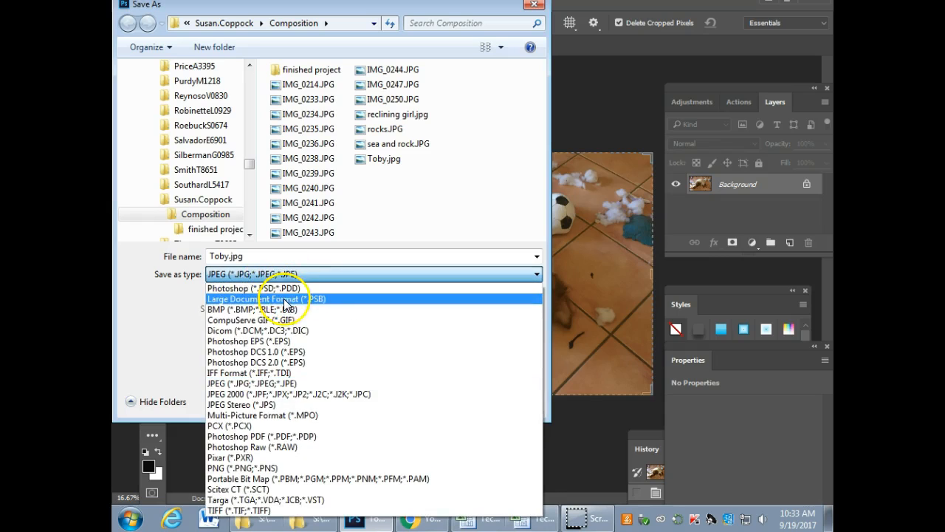
click(278, 291)
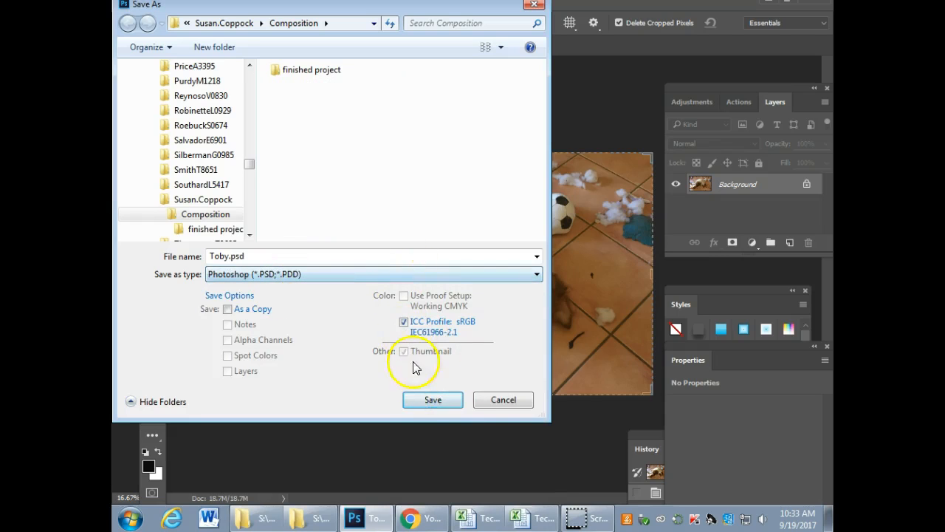
click(438, 401)
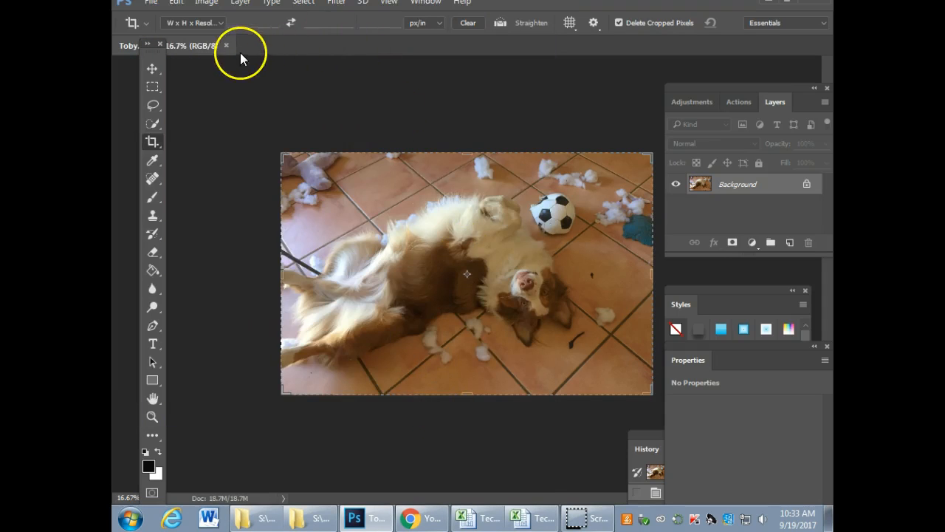
click(226, 46)
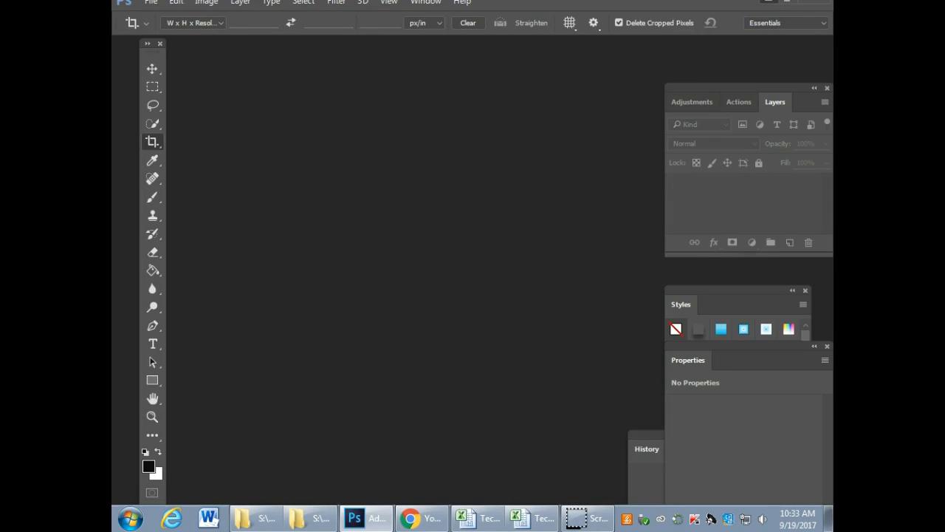
Step: Switch to the Composition folder to compare the saved Toby files, and return to Photoshop
click(769, 2)
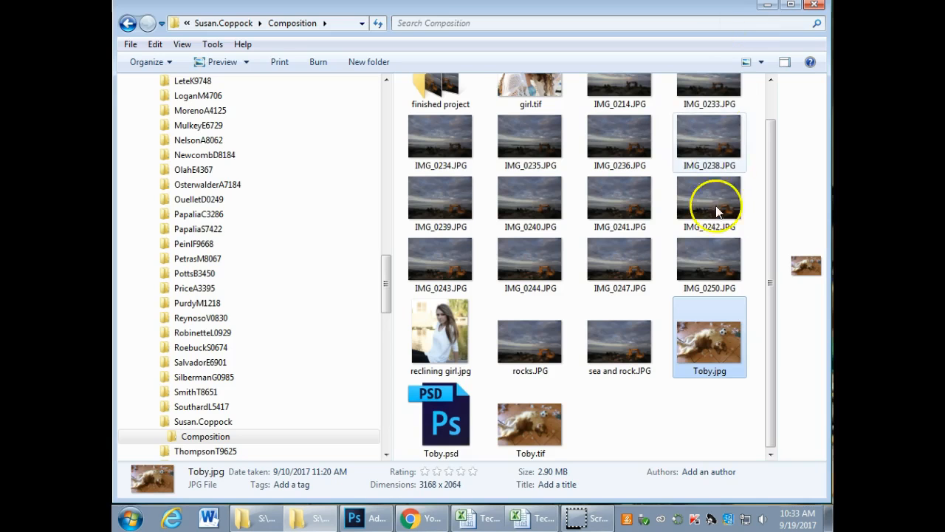
click(766, 224)
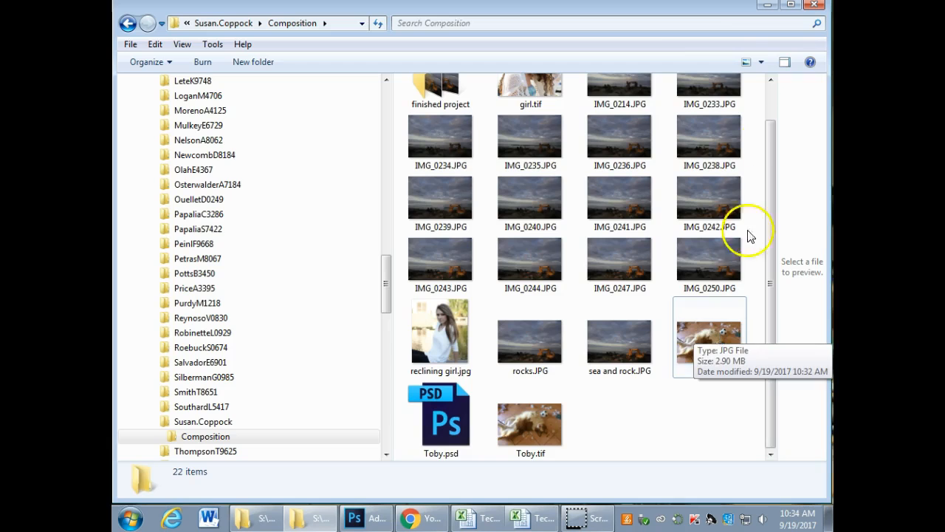
click(768, 5)
click(372, 521)
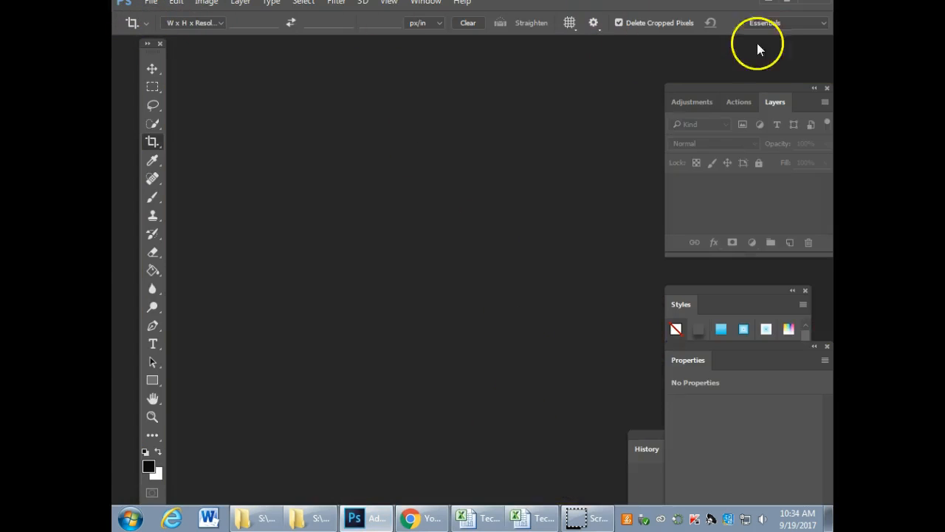
Step: Open rock sculpture.JPG from the finished project folder inside Composition in Photoshop
click(297, 519)
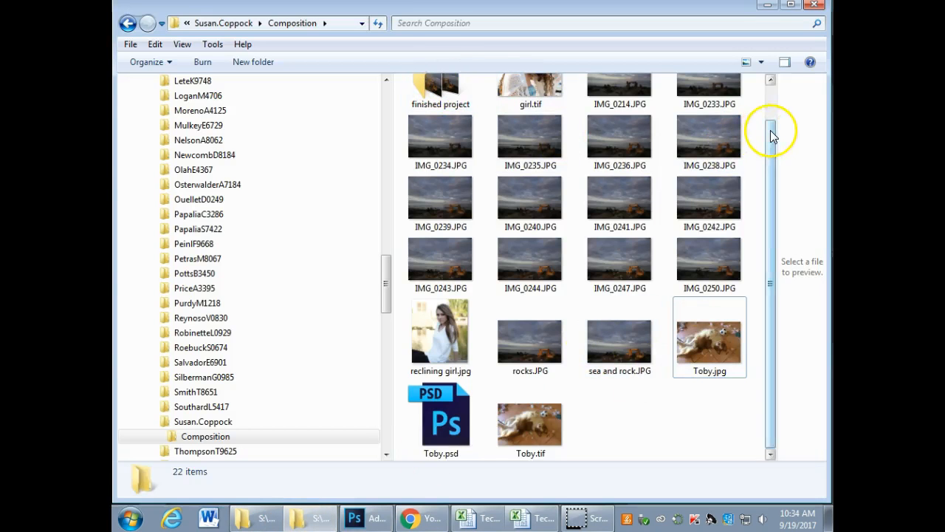
scroll(772, 126, up, 1)
double_click(471, 137)
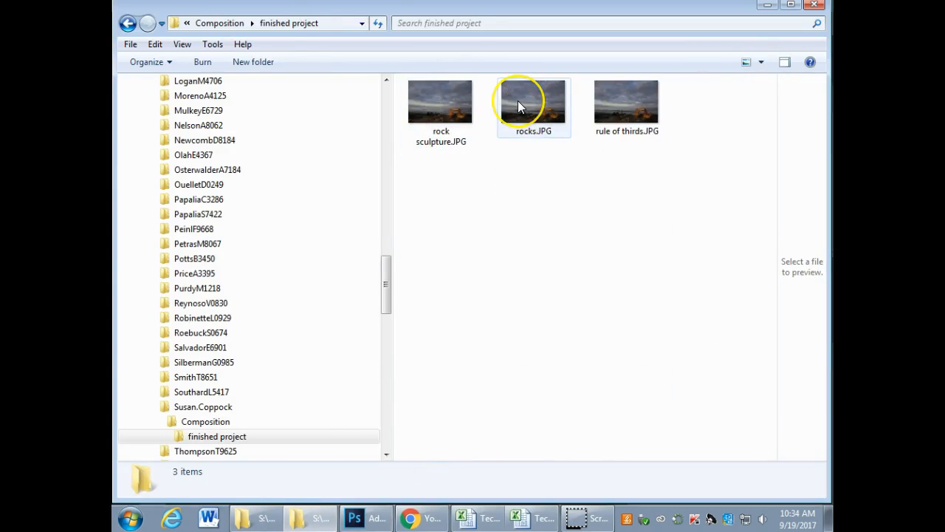
right_click(435, 101)
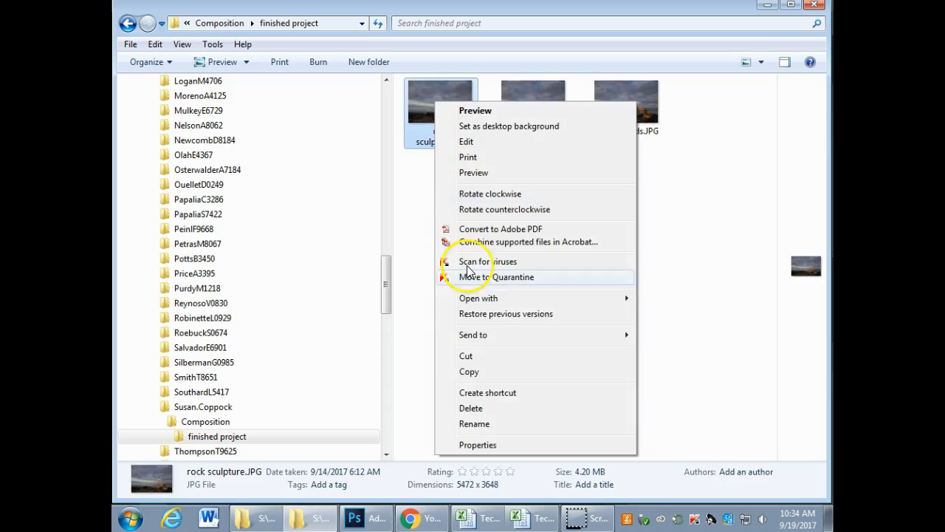
mouse_move(507, 300)
click(665, 301)
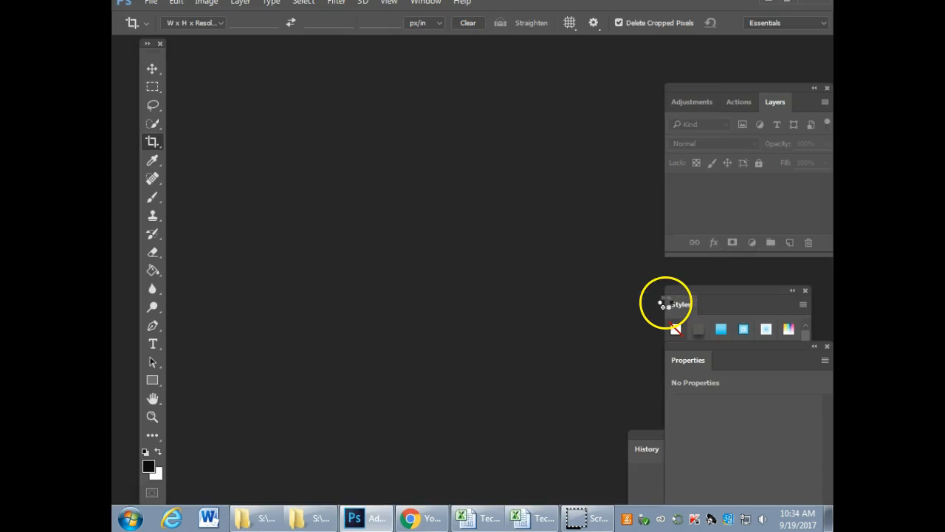
Step: Float the rock sculpture photo in its own window, enlarge that window around the image, and activate the Crop tool
drag(214, 51, 491, 74)
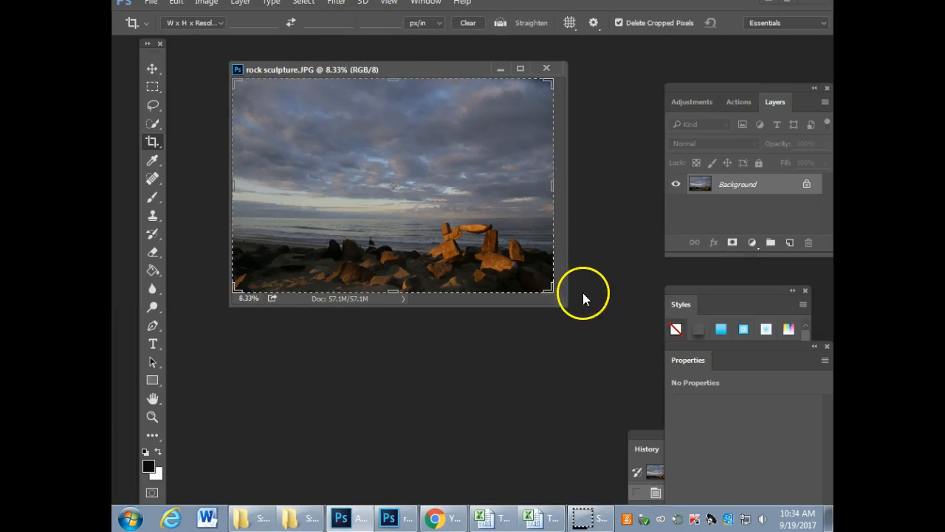
drag(565, 303, 670, 409)
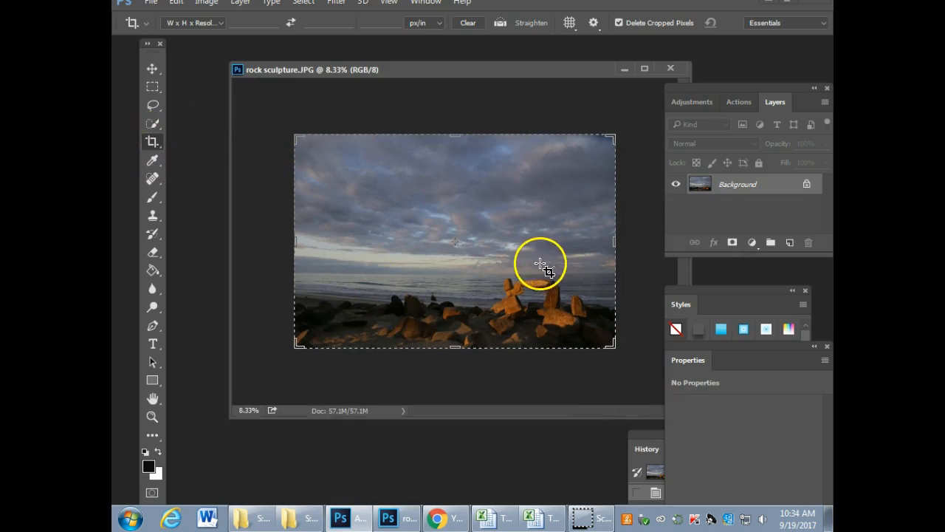
click(152, 69)
click(153, 141)
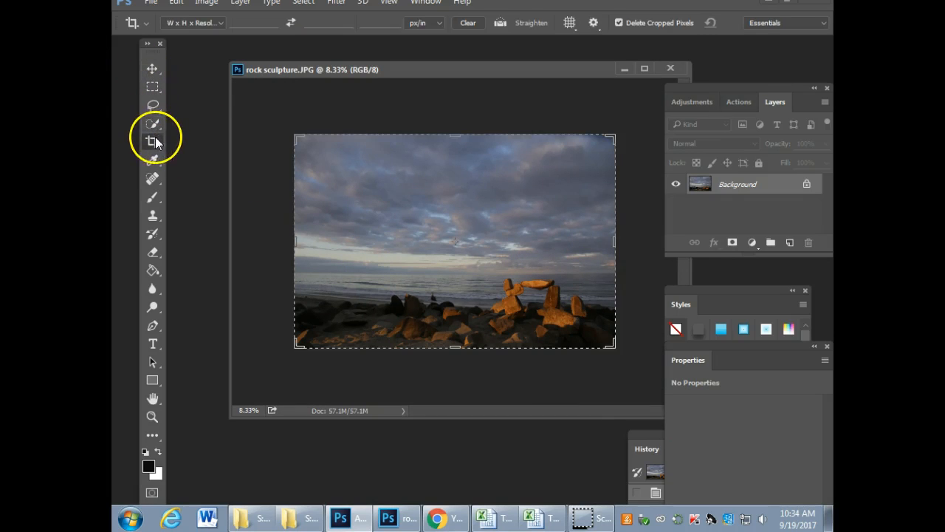
Step: Crop the edges of the rock sculpture photo, trimming mainly the sky above and the sides, and move its window clear of the Layers panel
mouse_move(463, 136)
mouse_down()
mouse_move(460, 152)
mouse_move(458, 140)
mouse_up()
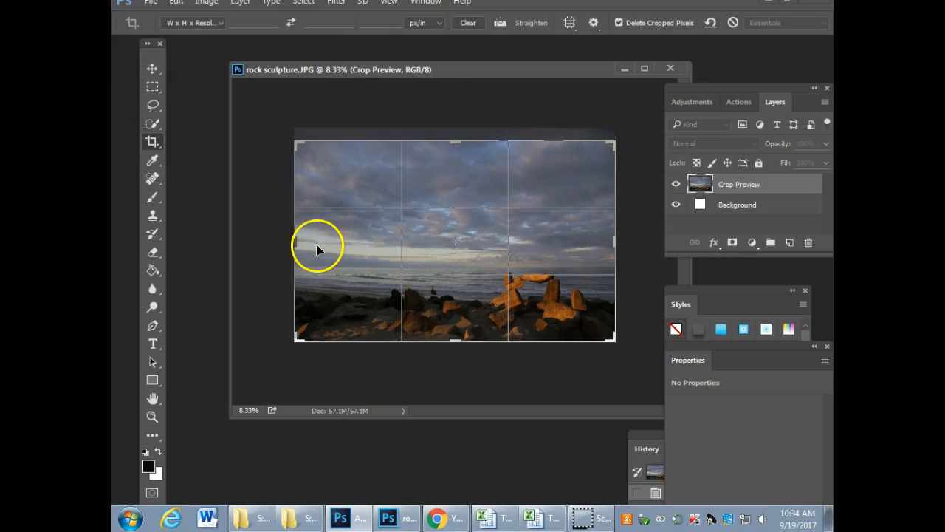
drag(295, 241, 297, 244)
drag(454, 148, 458, 148)
key(Return)
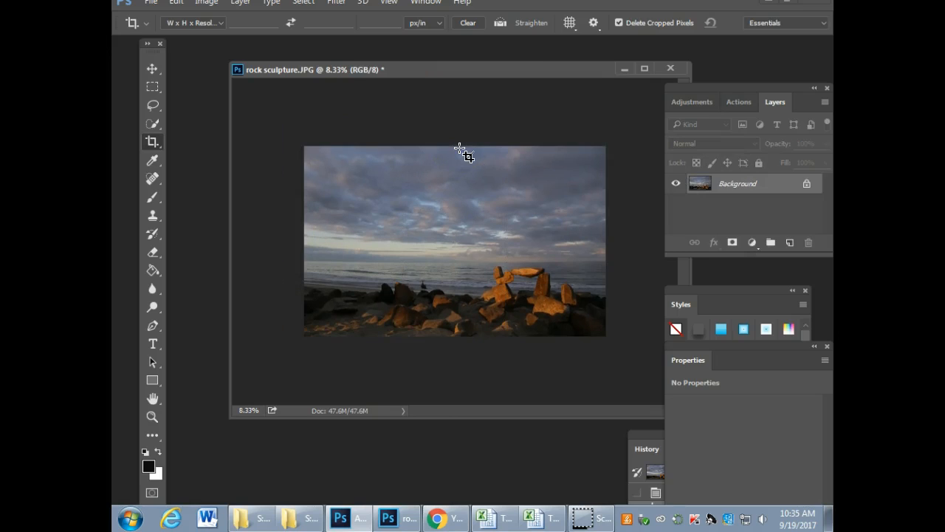
drag(509, 67, 465, 65)
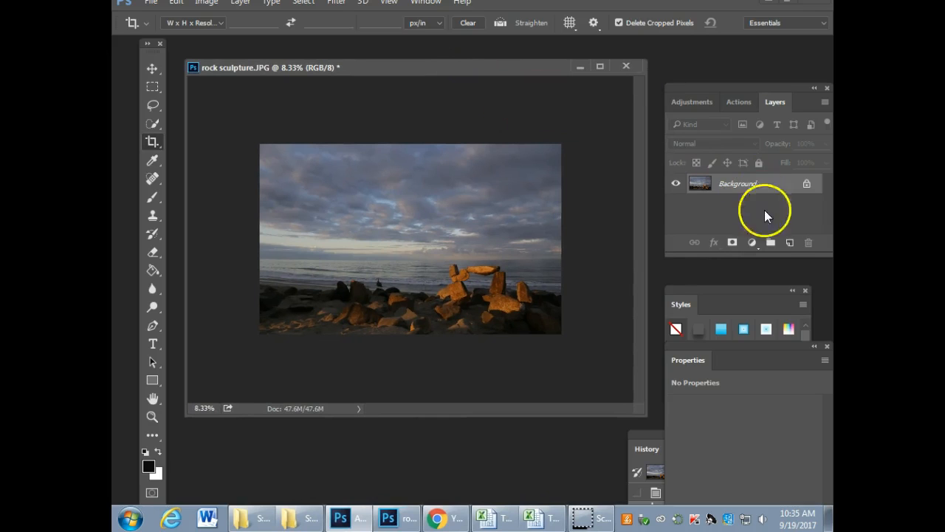
Step: Add a Levels adjustment layer above the Background and lower the white input level to 192 to brighten the highlights
click(752, 246)
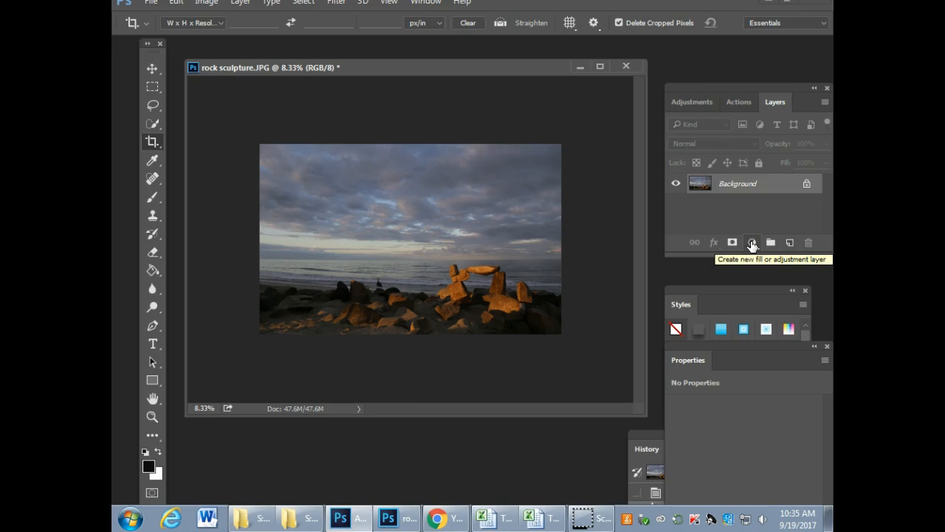
click(752, 246)
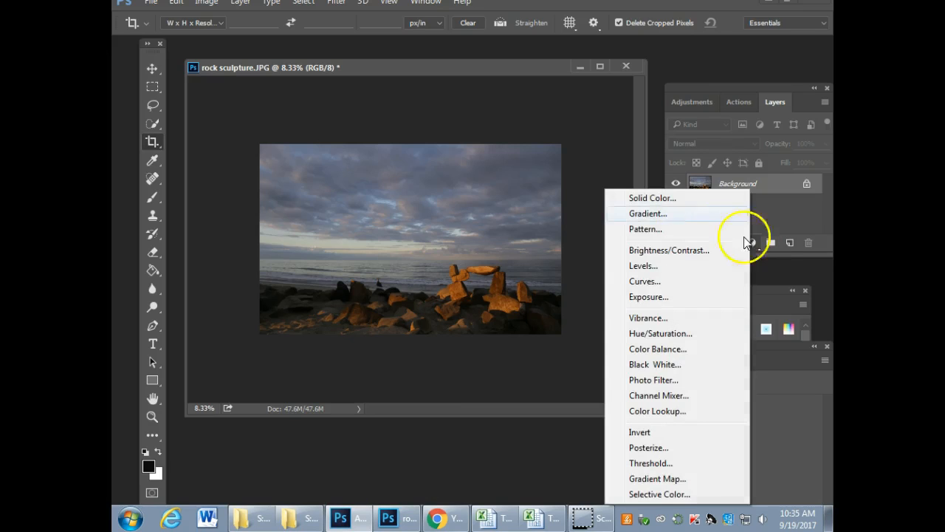
click(644, 266)
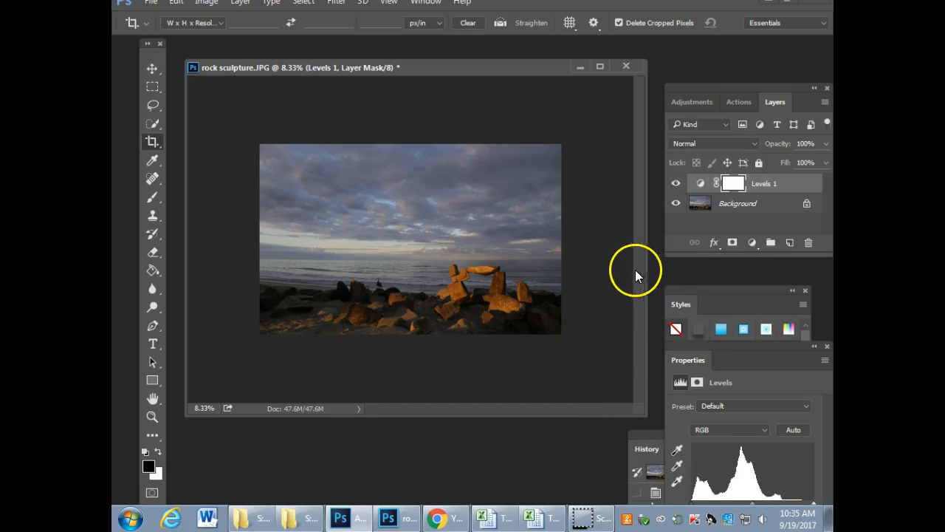
drag(738, 357, 332, 113)
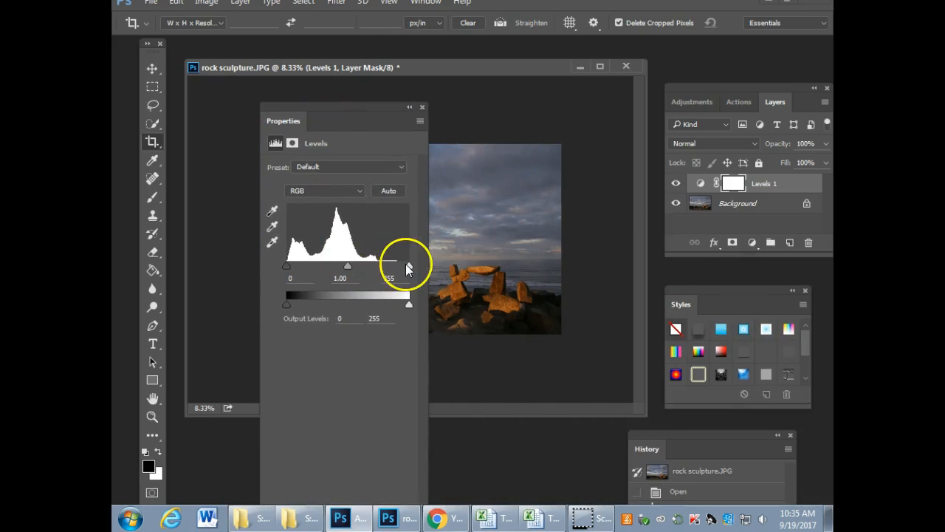
drag(365, 113, 690, 67)
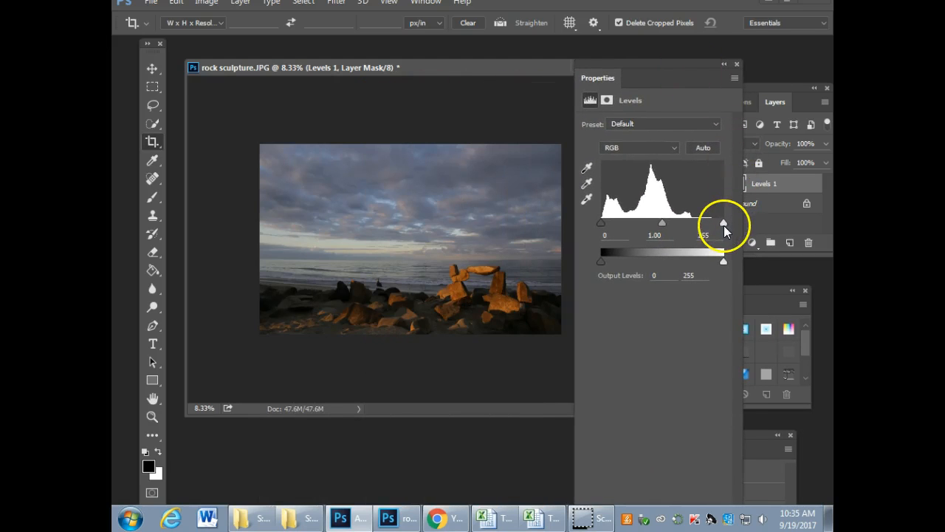
drag(721, 220, 693, 225)
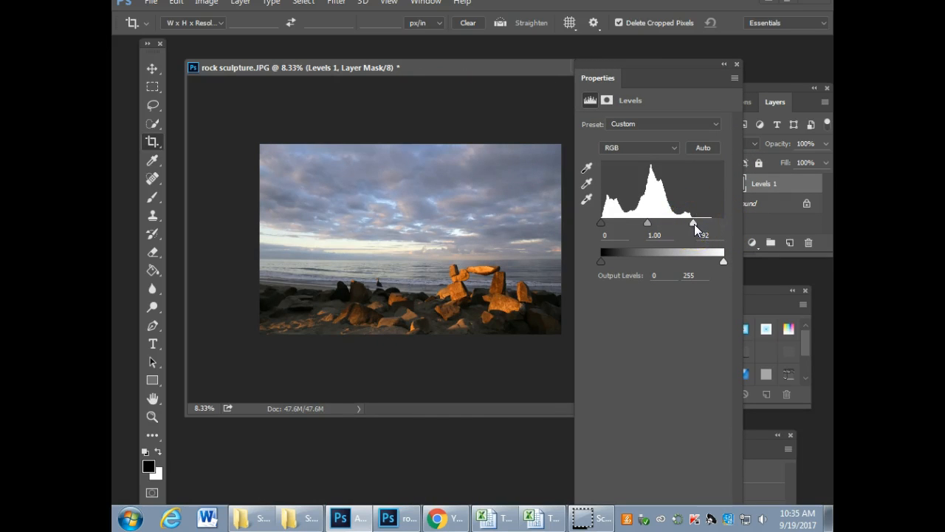
Step: Toggle the Levels 1 layer's visibility repeatedly to compare the photo before and after the adjustment, leaving the layer shown
drag(669, 76, 815, 338)
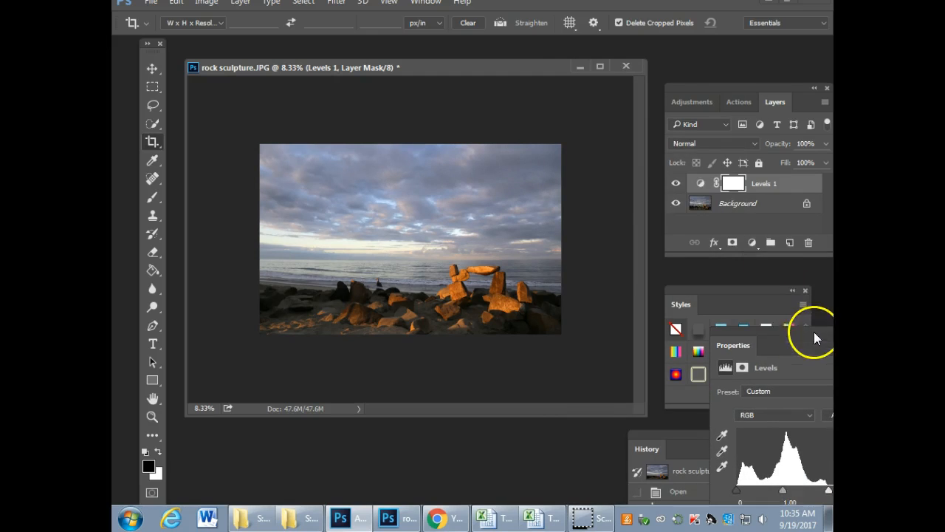
click(675, 184)
click(675, 183)
click(675, 184)
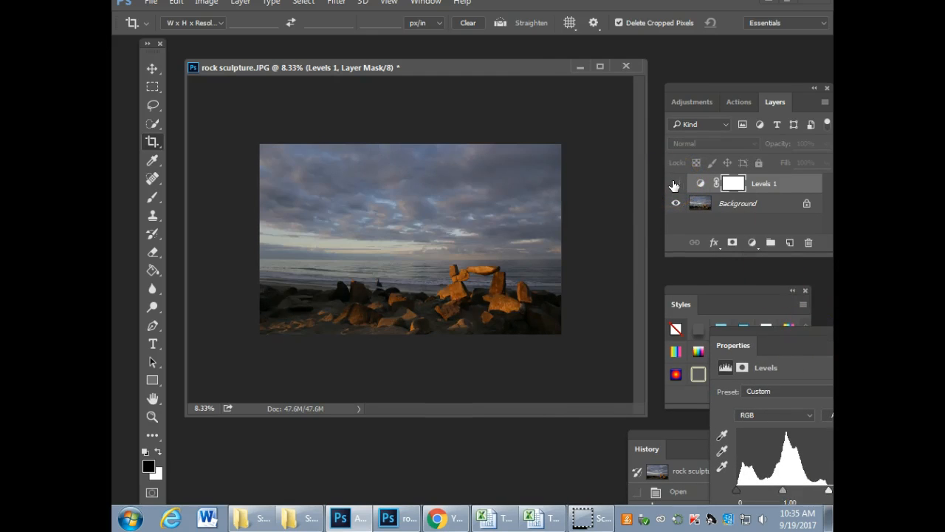
click(675, 183)
click(675, 183)
click(675, 184)
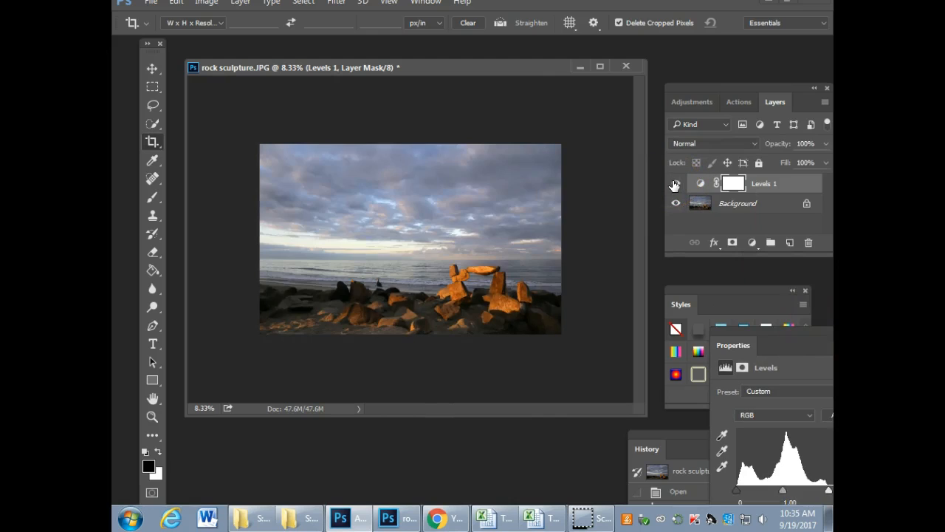
click(675, 183)
click(674, 185)
click(673, 186)
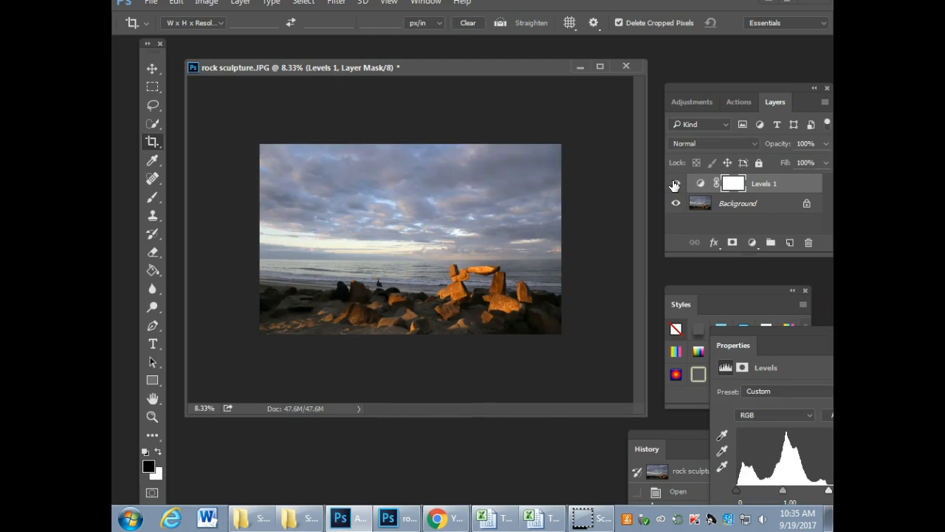
Step: Add a Brightness/Contrast adjustment layer above Levels 1 with brightness 26 and contrast -21
click(750, 245)
click(682, 249)
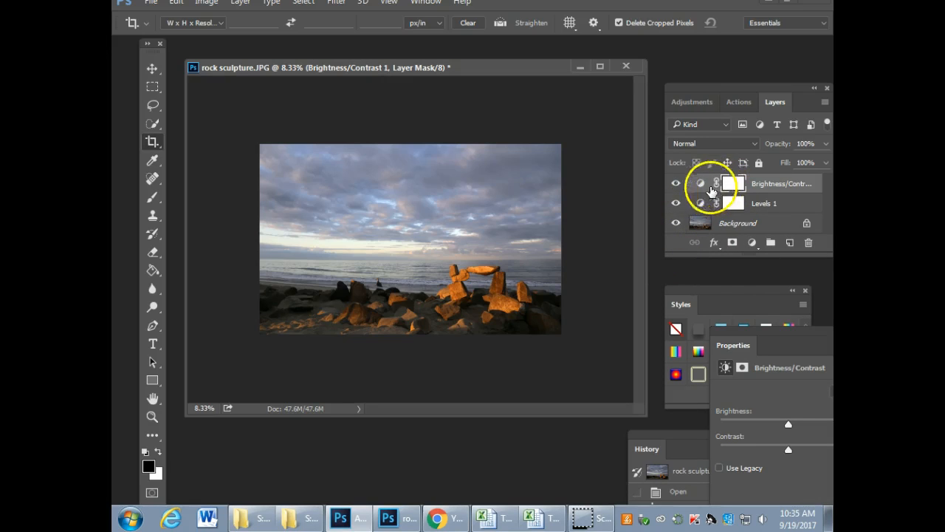
drag(761, 331, 613, 240)
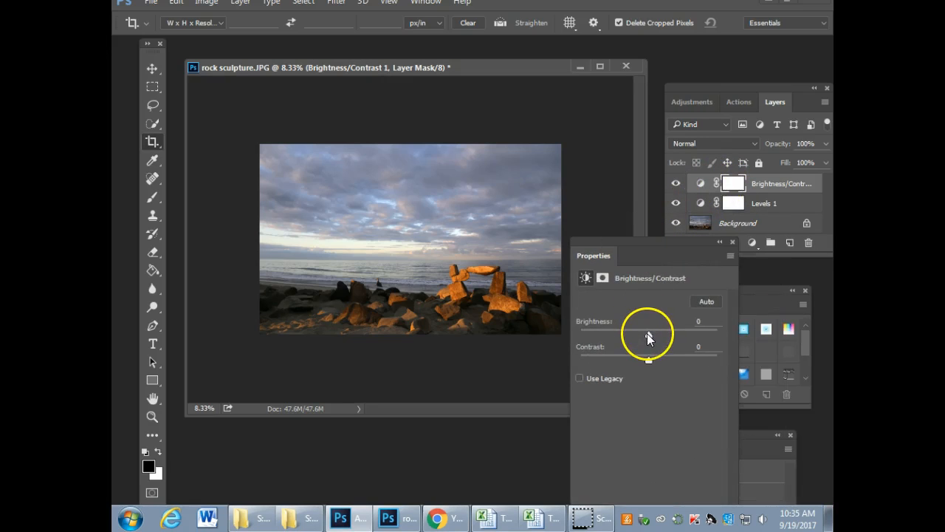
drag(648, 334, 621, 363)
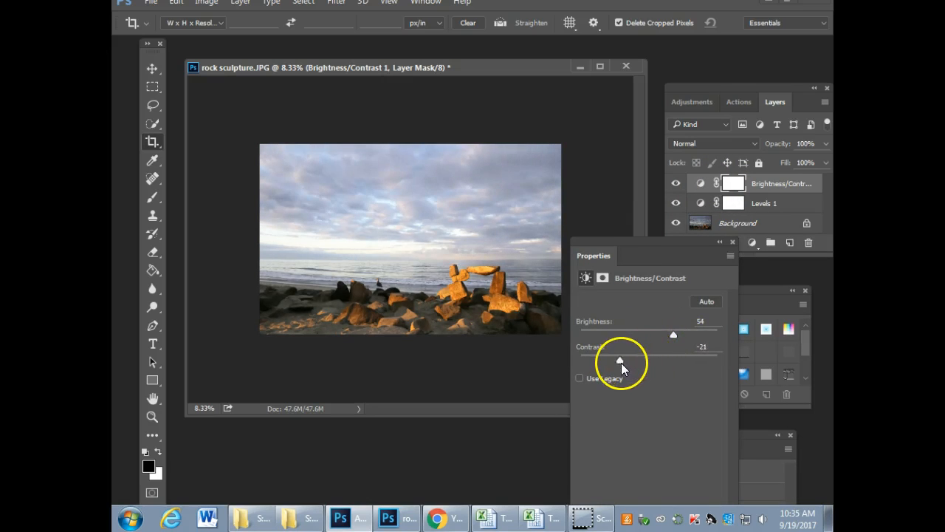
drag(669, 338, 661, 339)
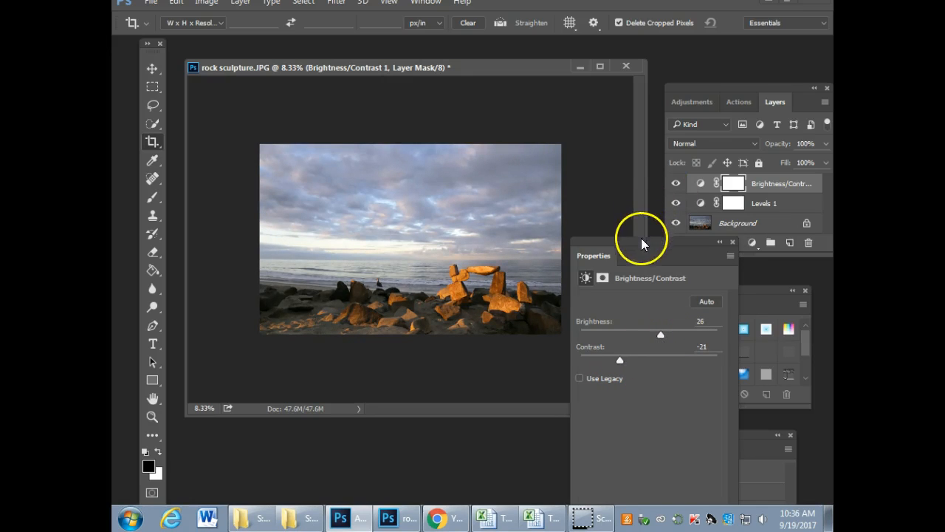
drag(643, 243, 743, 285)
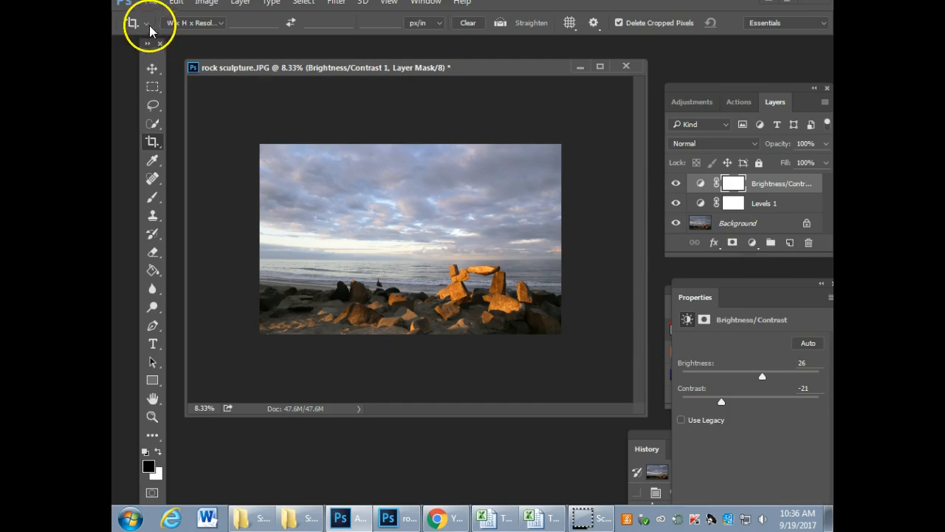
Step: Save the photo with its layers in TIFF format as rock sculpture.tif in the finished project folder, and close the document
click(151, 3)
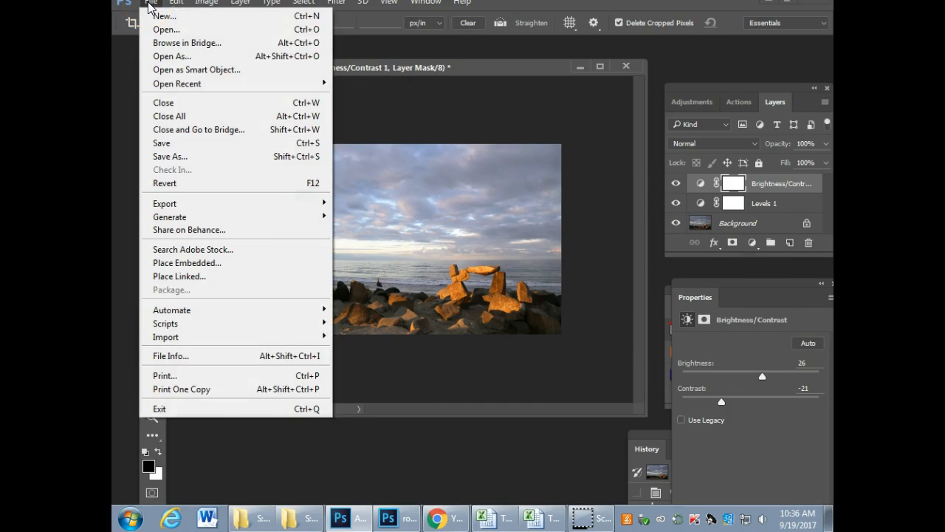
click(167, 155)
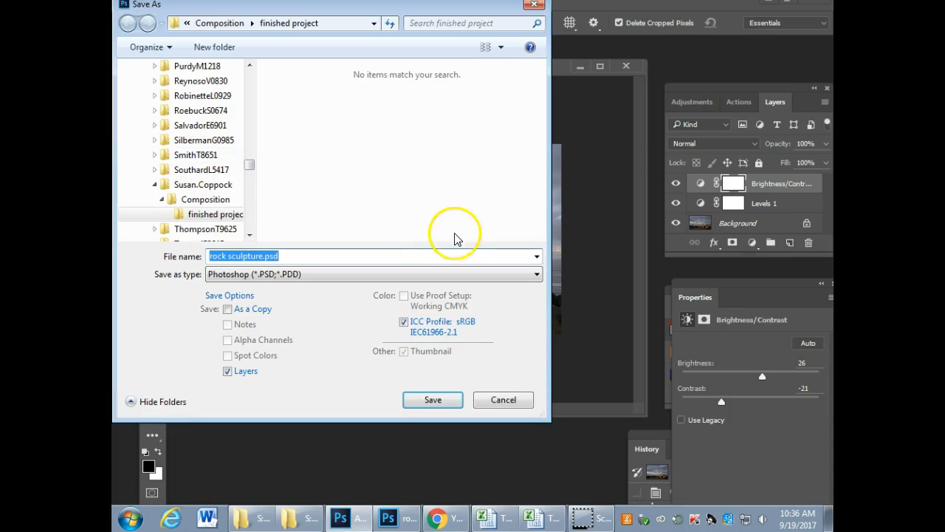
click(329, 279)
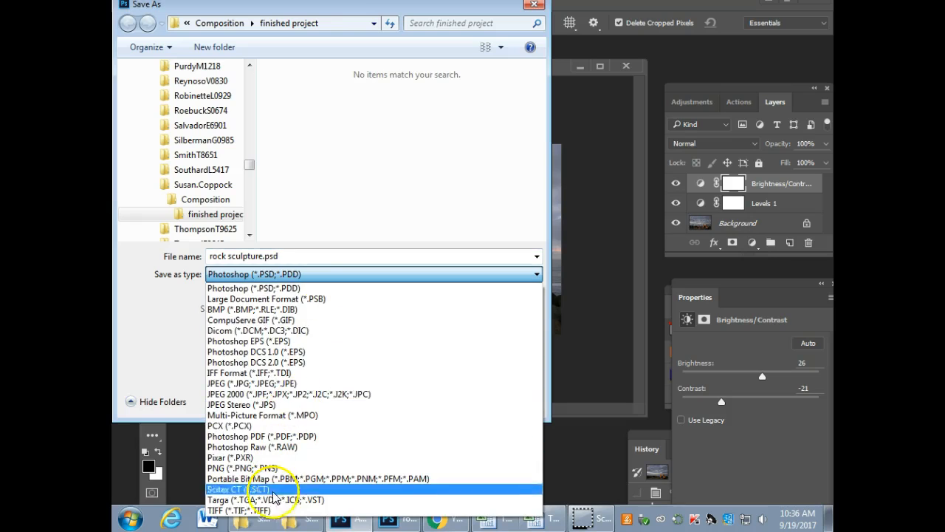
click(247, 516)
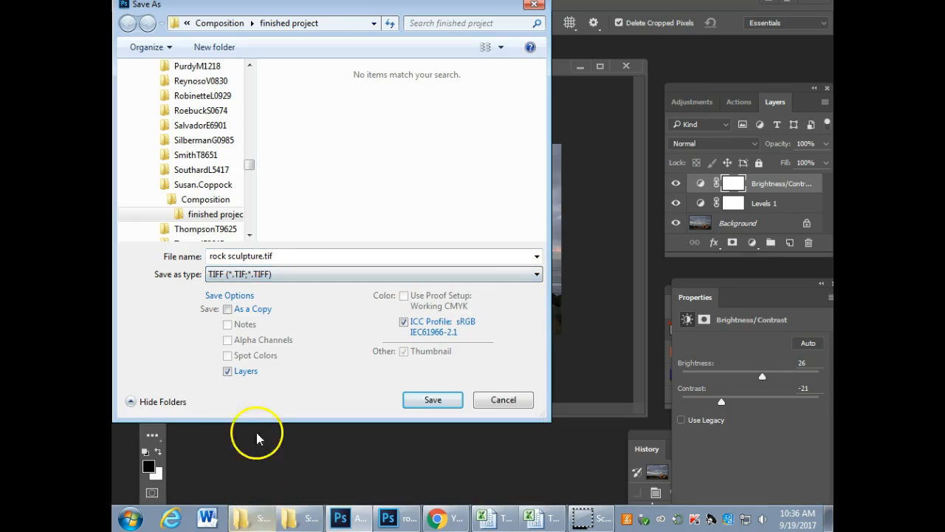
click(433, 403)
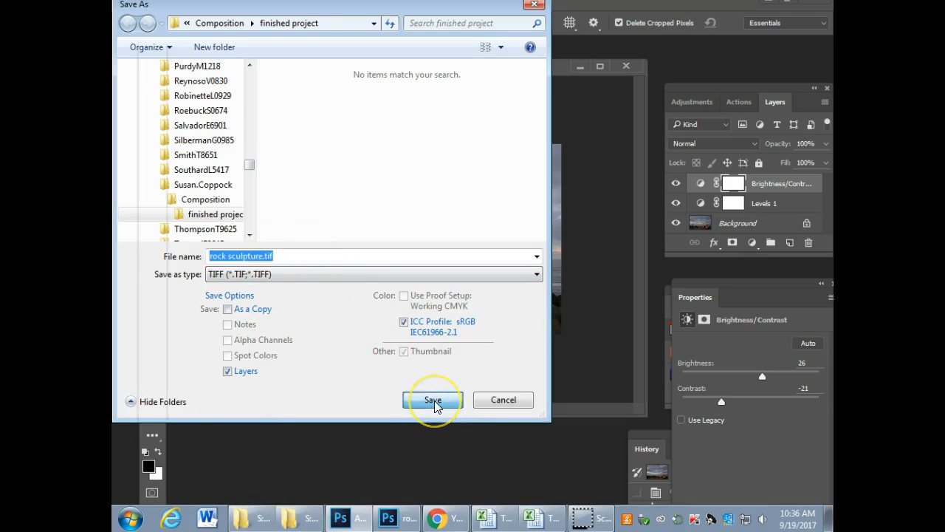
click(643, 121)
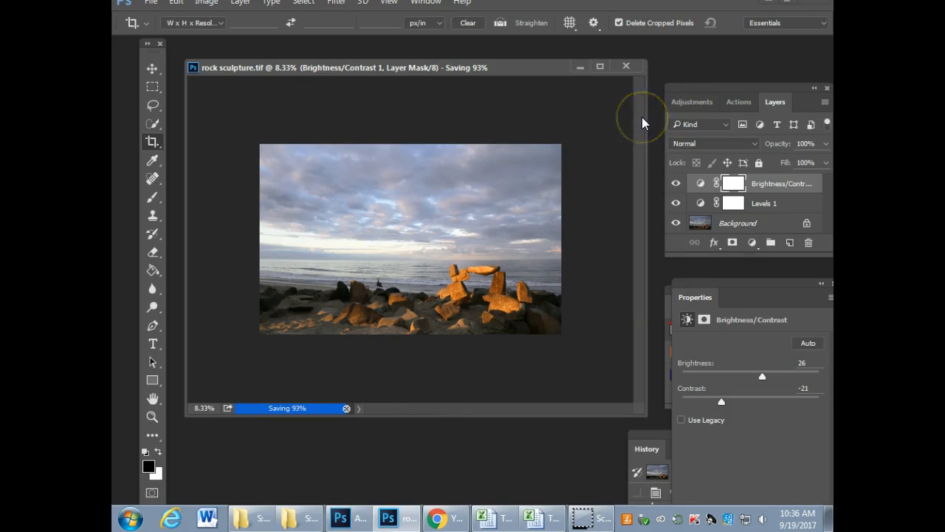
click(626, 68)
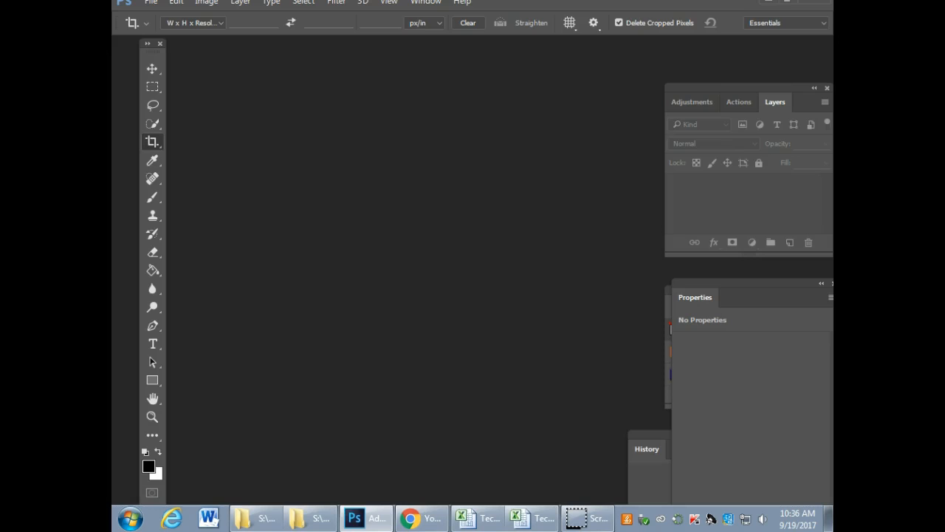
Step: Switch to the finished project folder and reopen rock sculpture.tif in Adobe Photoshop CC 2015
click(769, 2)
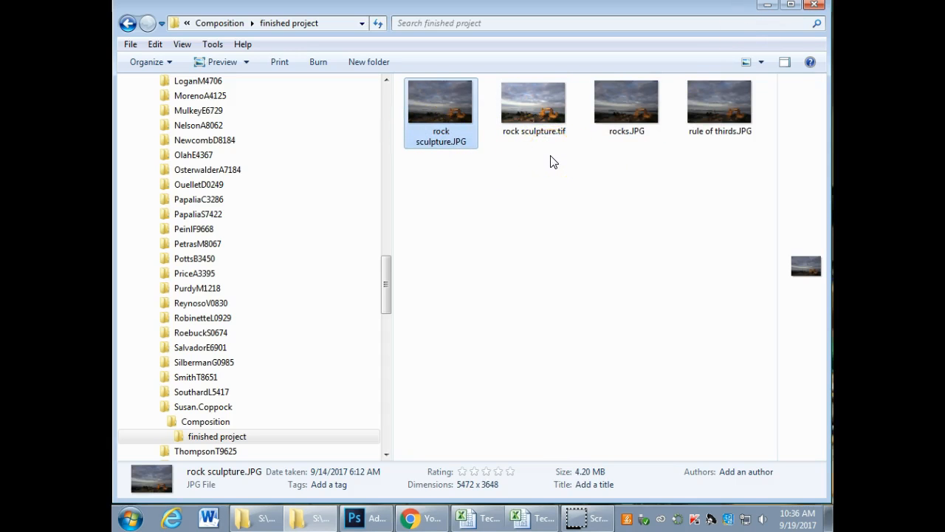
right_click(532, 90)
mouse_move(733, 288)
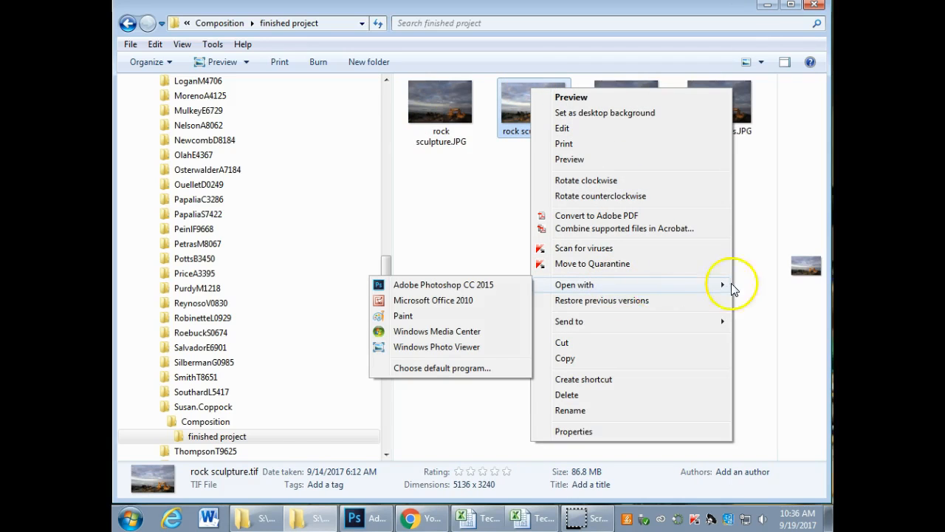
click(480, 285)
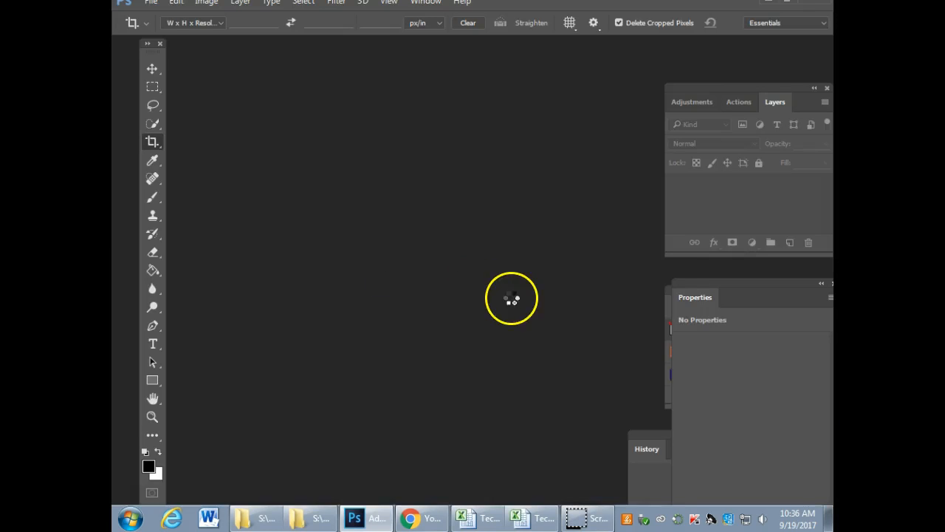
Step: Reduce the brightness of the Brightness/Contrast adjustment layer to 11, keeping the Layers and Properties panels accessible
mouse_move(734, 94)
mouse_down()
mouse_move(529, 102)
mouse_move(745, 84)
mouse_up()
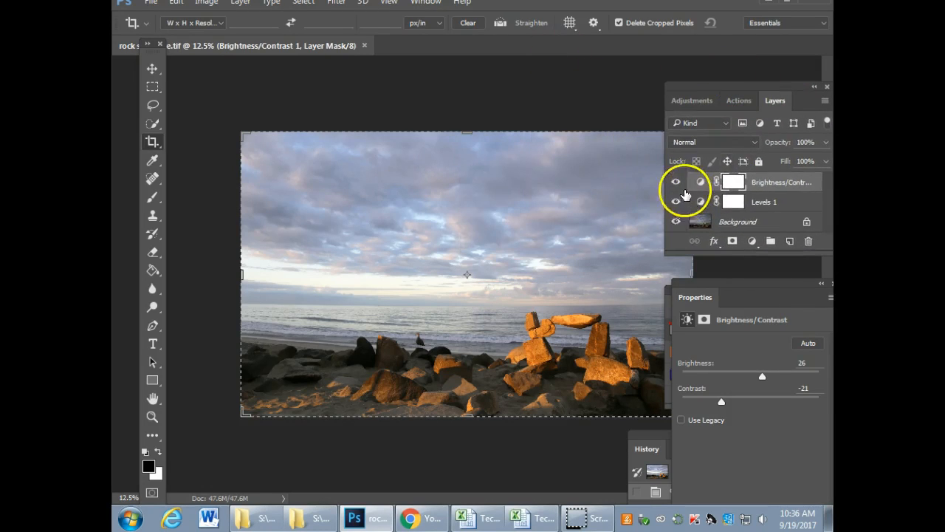
drag(756, 283, 726, 281)
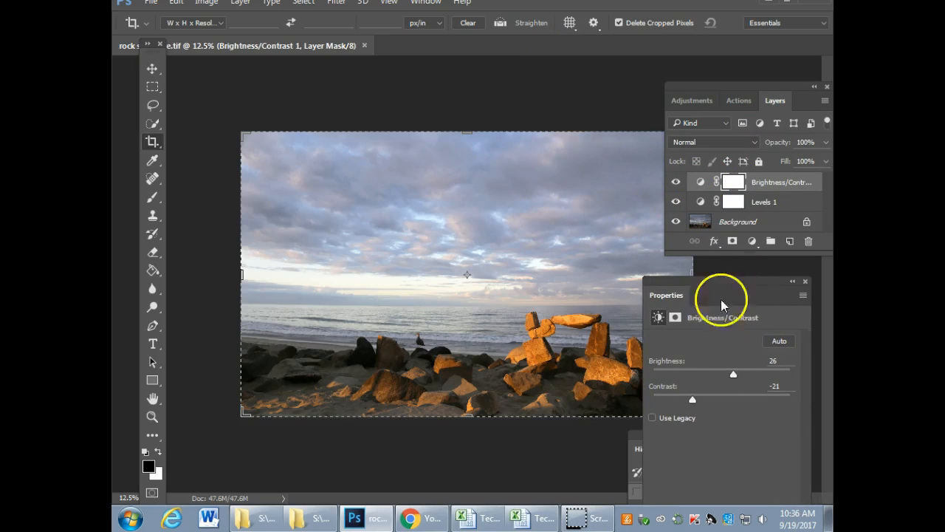
drag(736, 375, 727, 375)
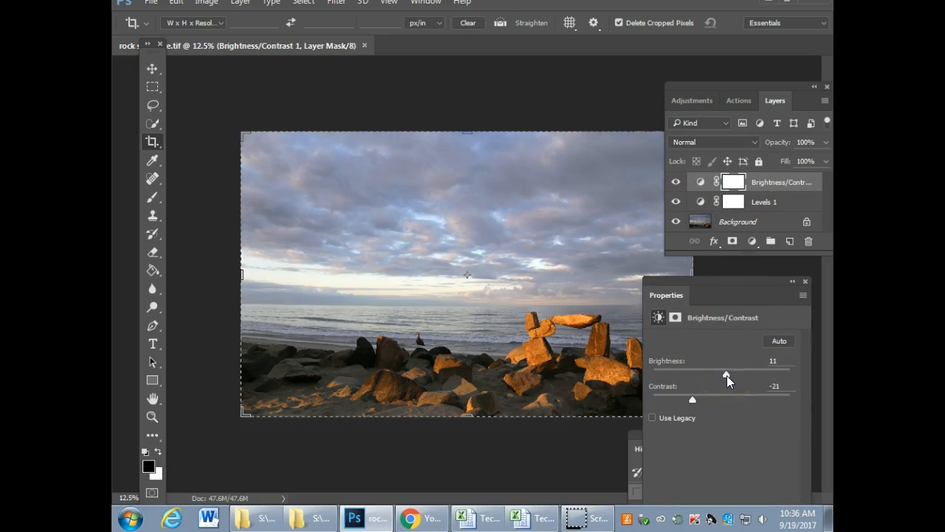
drag(704, 287, 747, 288)
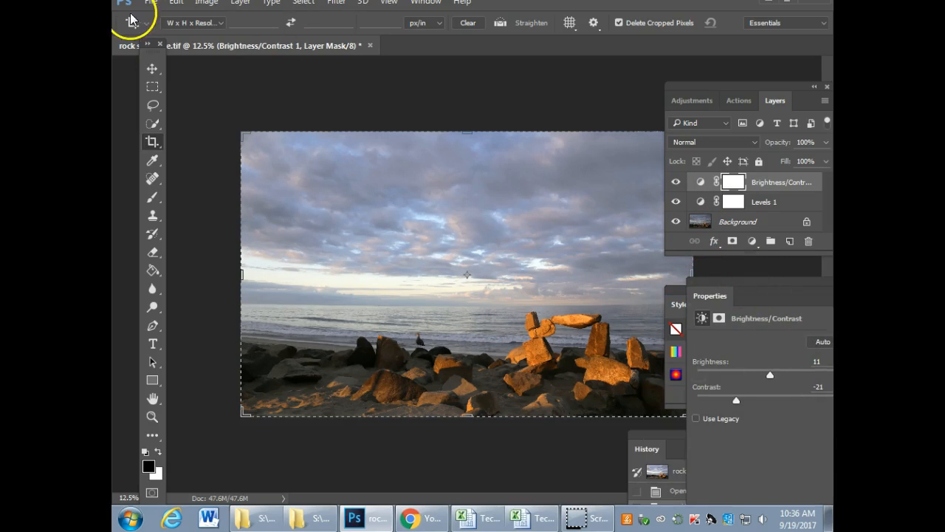
Step: Save the revised adjustment to the existing rock sculpture.tif file, keeping the document open
click(151, 2)
click(163, 139)
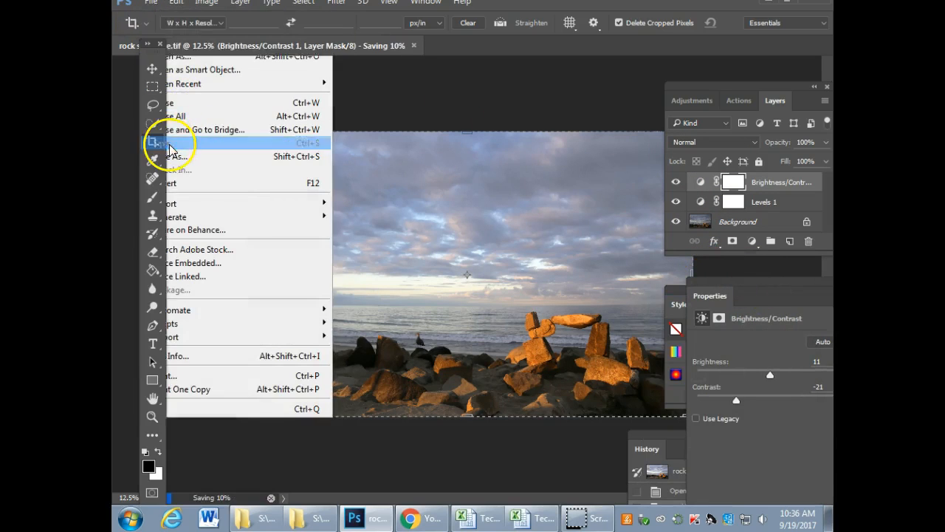
click(150, 2)
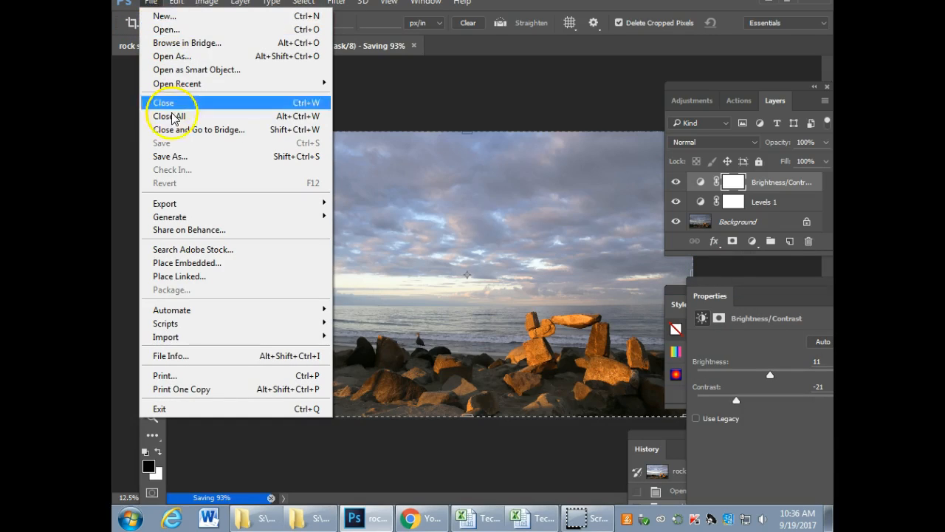
click(179, 157)
click(473, 253)
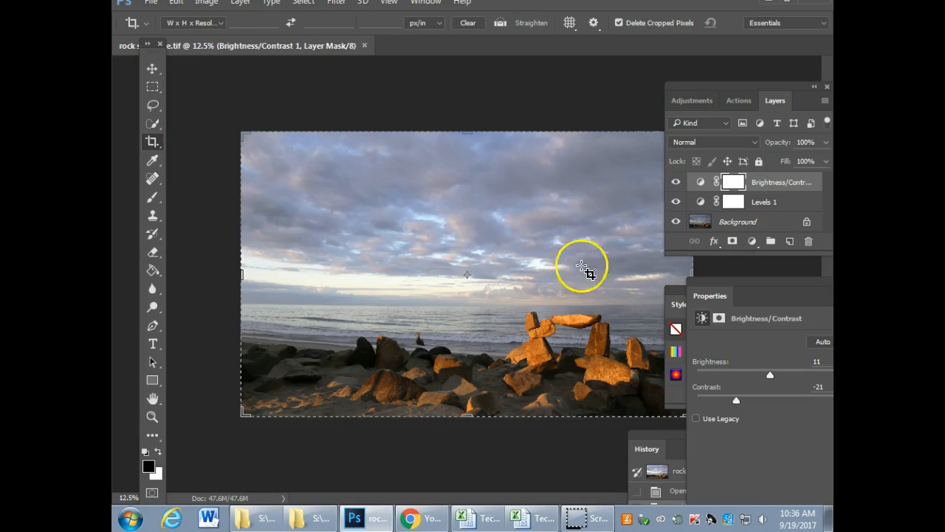
Step: Save a JPEG copy as rock sculpturea.jpg in the finished project folder at quality 12, without replacing rock sculpture.JPG, and close the document
click(151, 4)
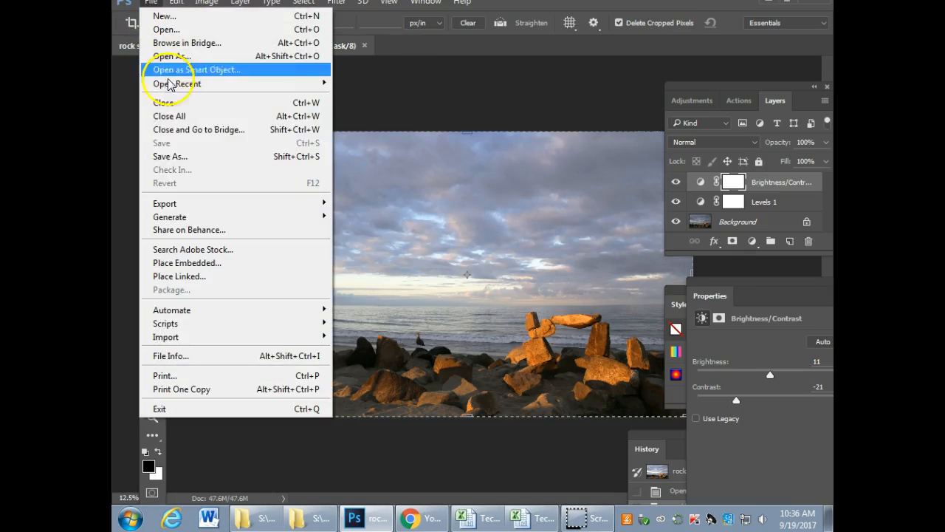
click(179, 156)
click(244, 273)
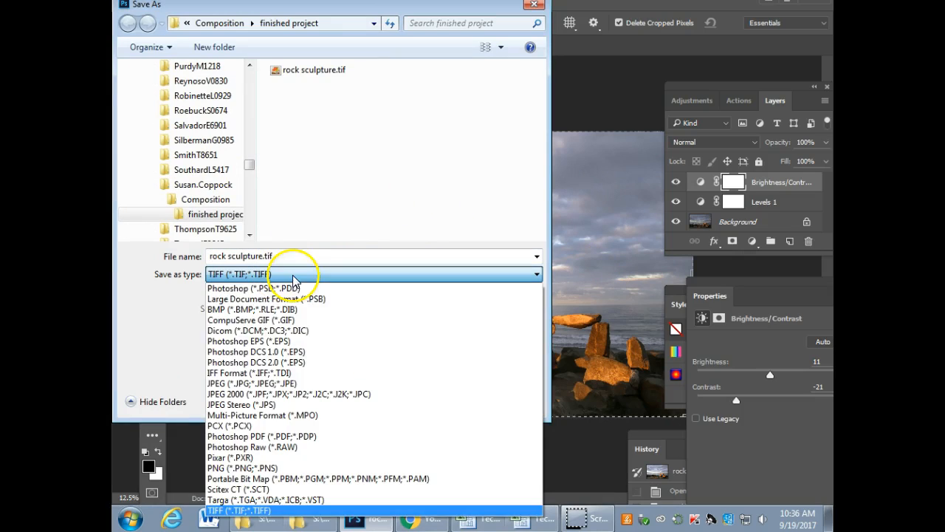
click(282, 389)
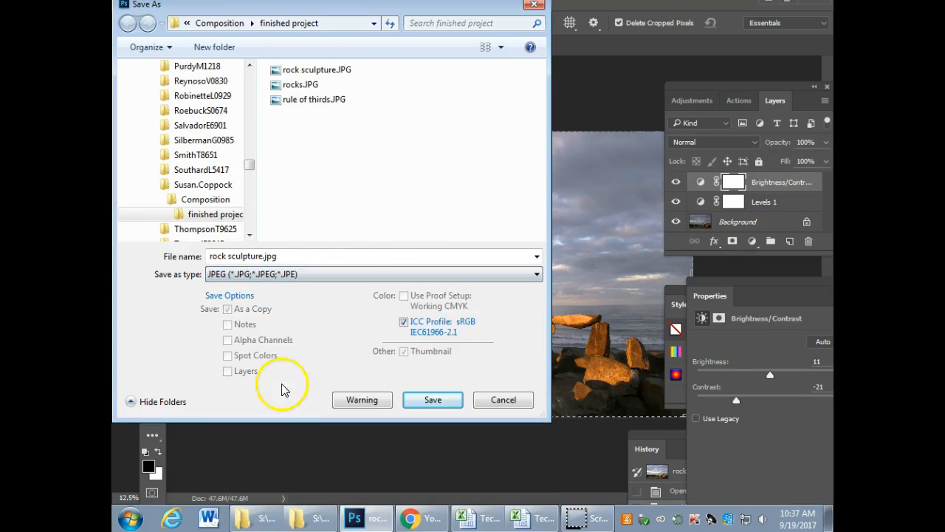
click(432, 400)
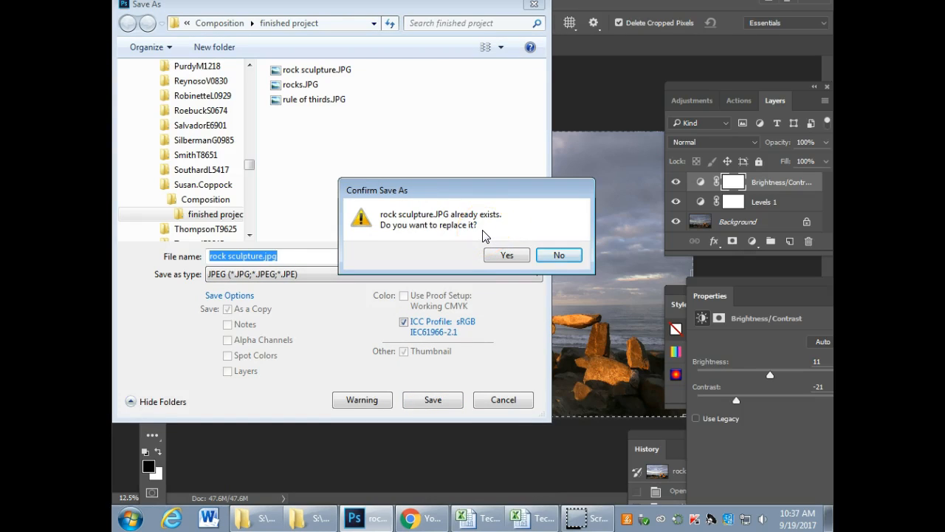
click(560, 255)
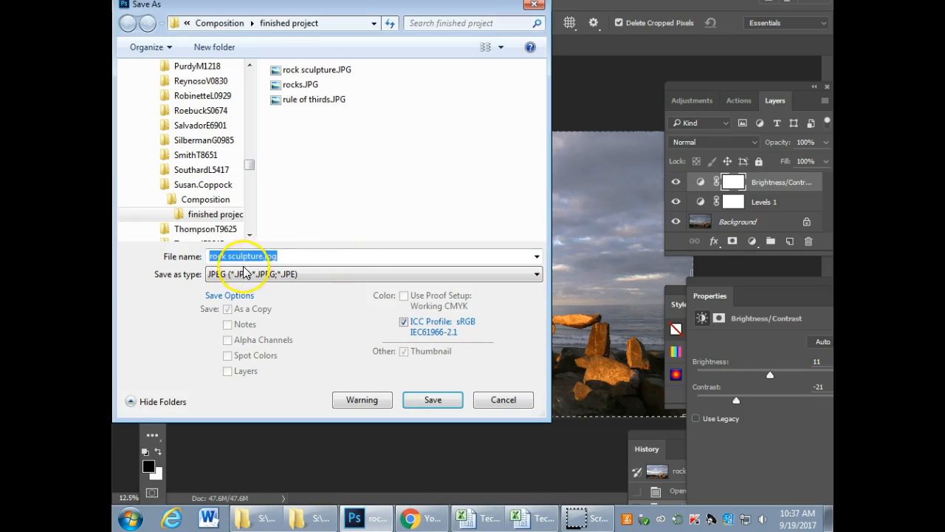
click(265, 255)
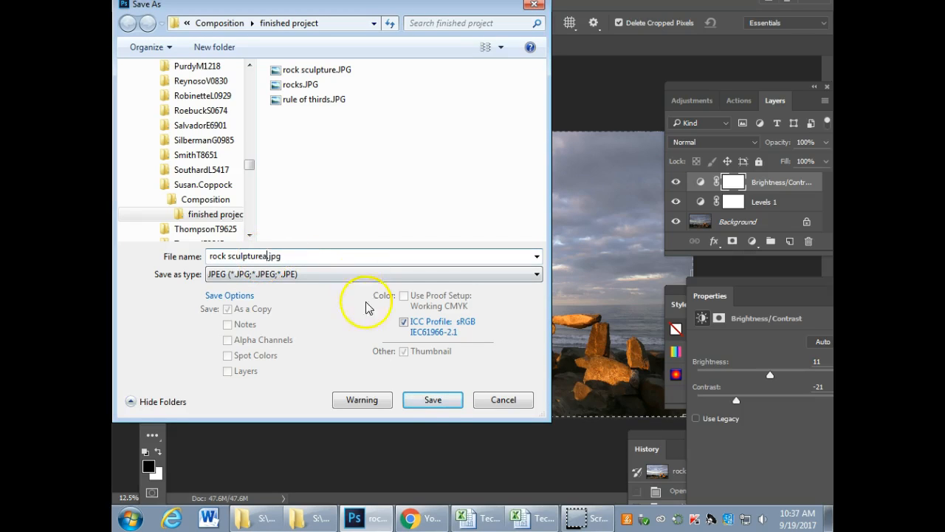
click(434, 402)
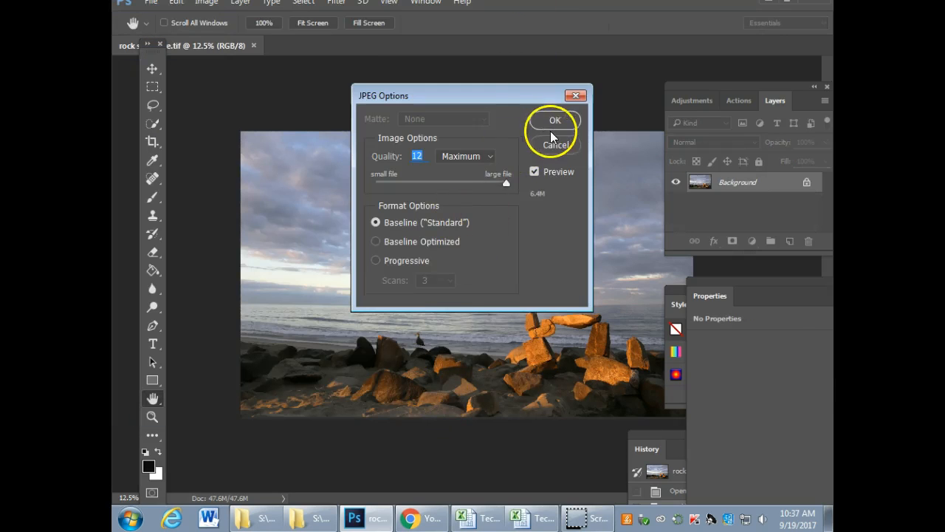
click(553, 126)
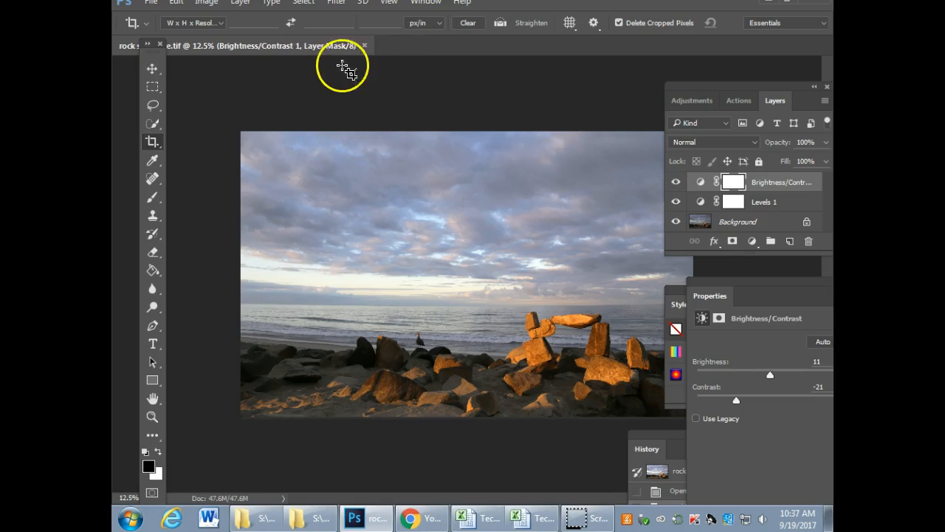
click(364, 46)
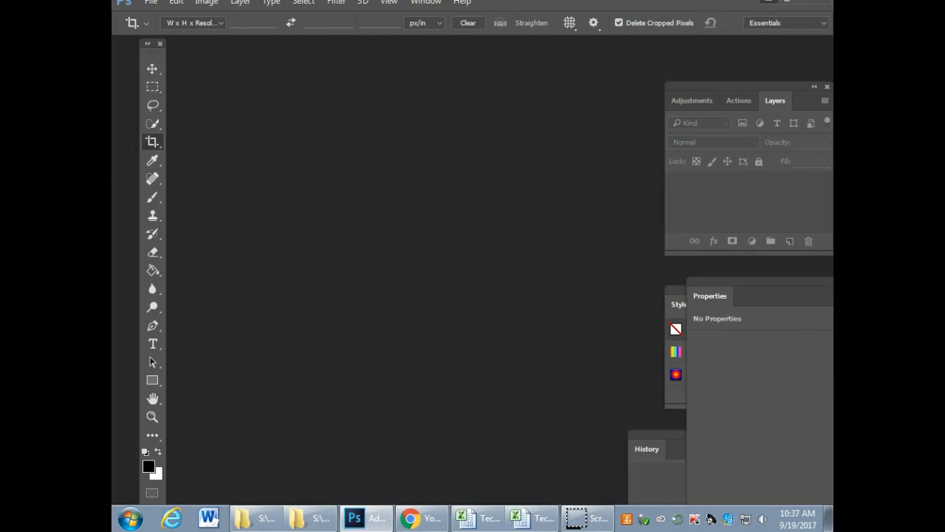
Step: Switch to the finished project folder and compare rock sculpture.JPG with rock sculpturea.jpg in Windows Photo Viewer
click(768, 1)
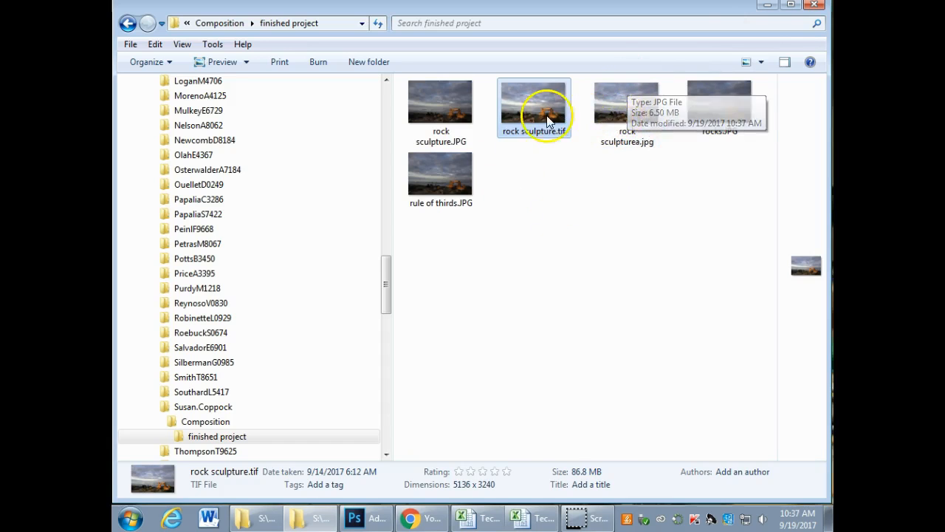
double_click(438, 110)
click(517, 476)
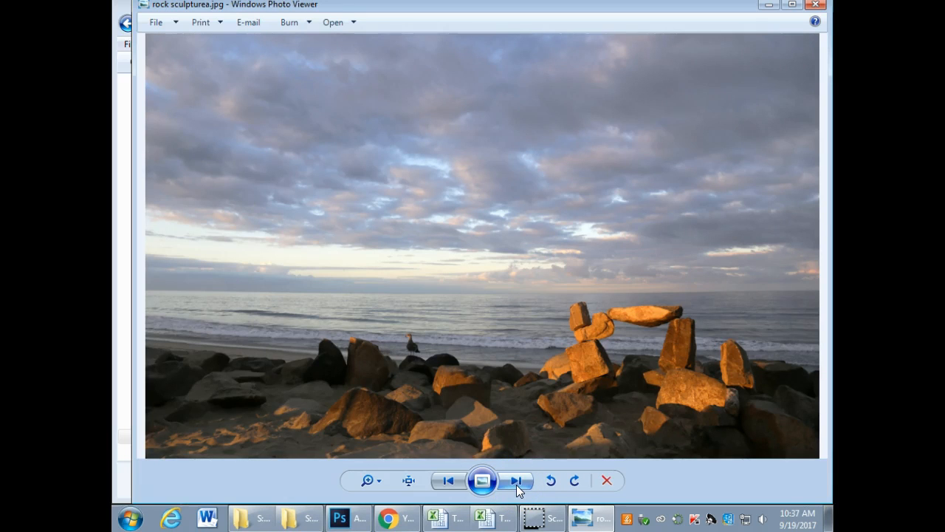
click(768, 6)
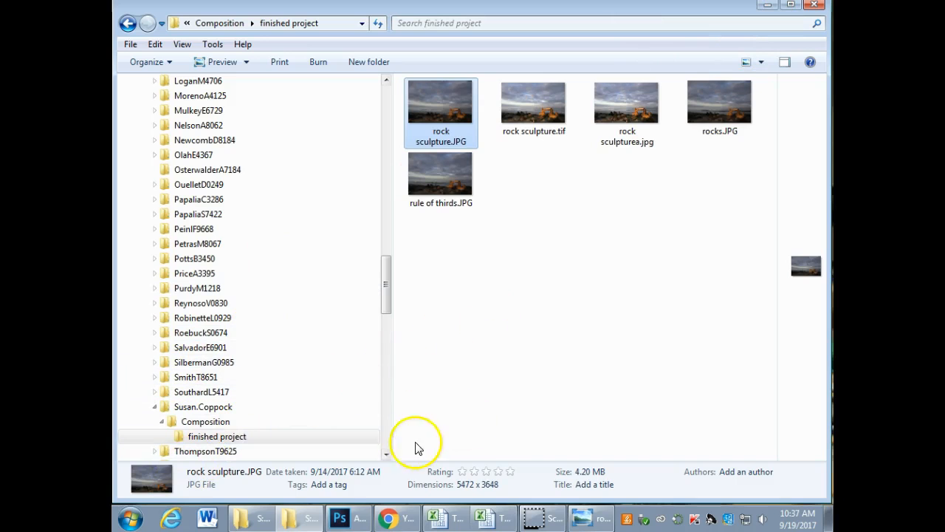
Step: Switch to the Blackboard class page in Chrome and read the Types of Image File Extensions entry under Useful Info & Fun Stuff
click(385, 517)
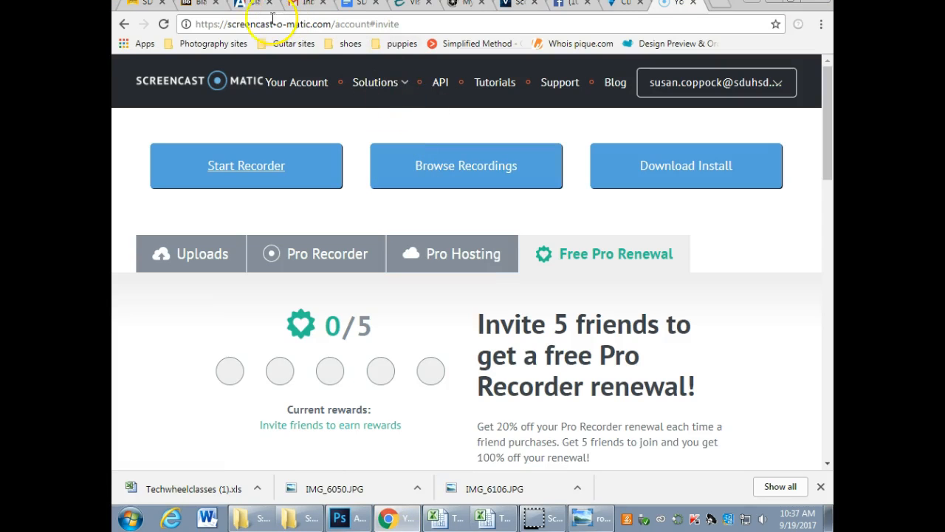
click(205, 6)
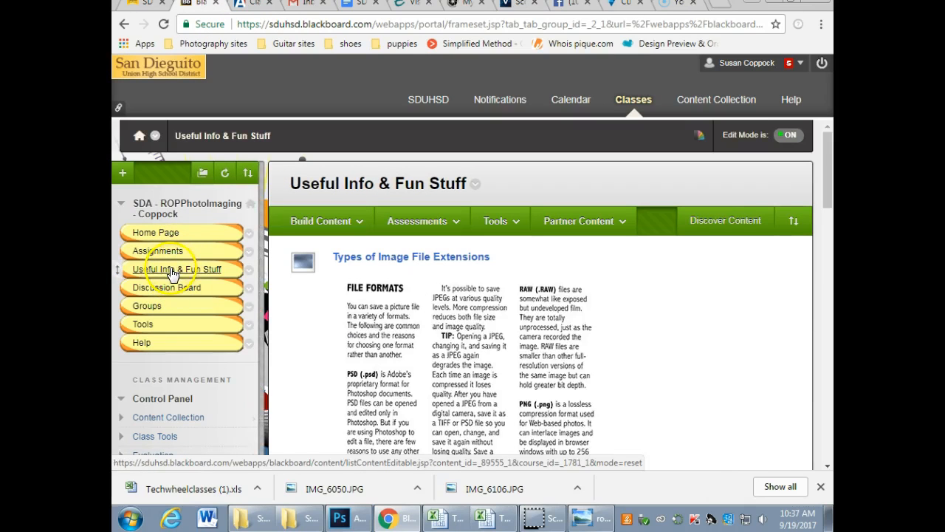
click(334, 223)
click(661, 276)
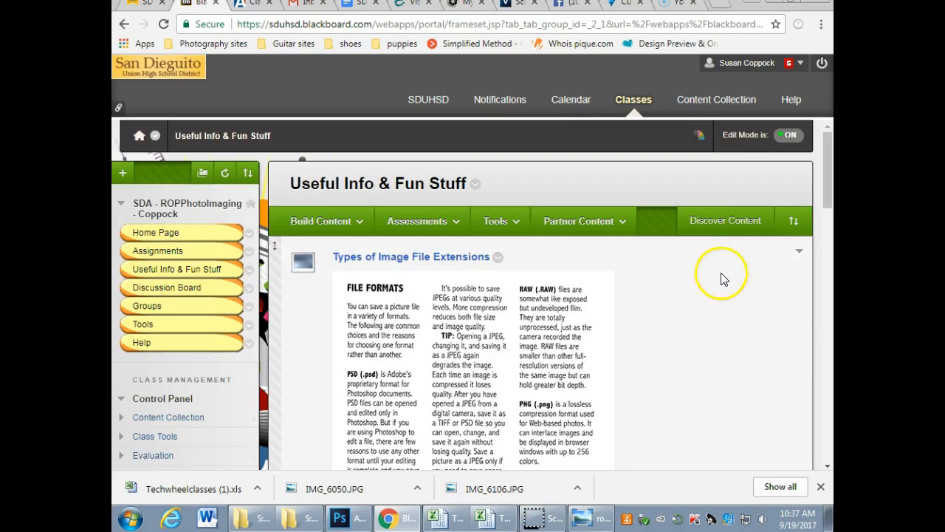
scroll(679, 251, down, 3)
scroll(643, 316, up, 1)
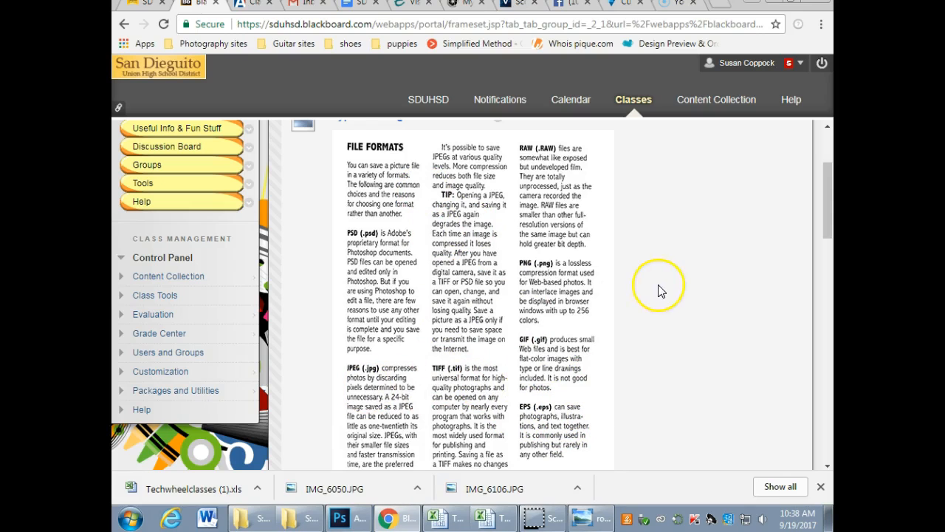
scroll(650, 296, down, 1)
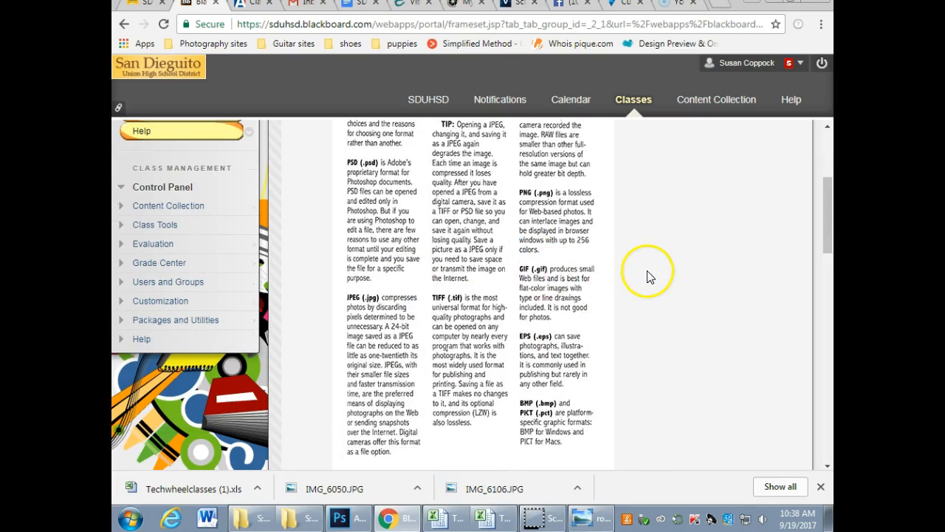
scroll(650, 281, down, 3)
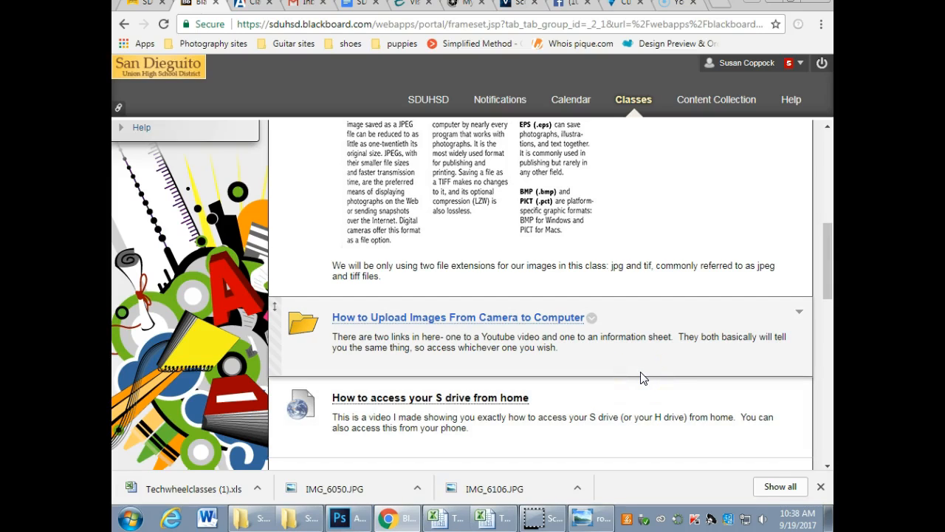
click(142, 502)
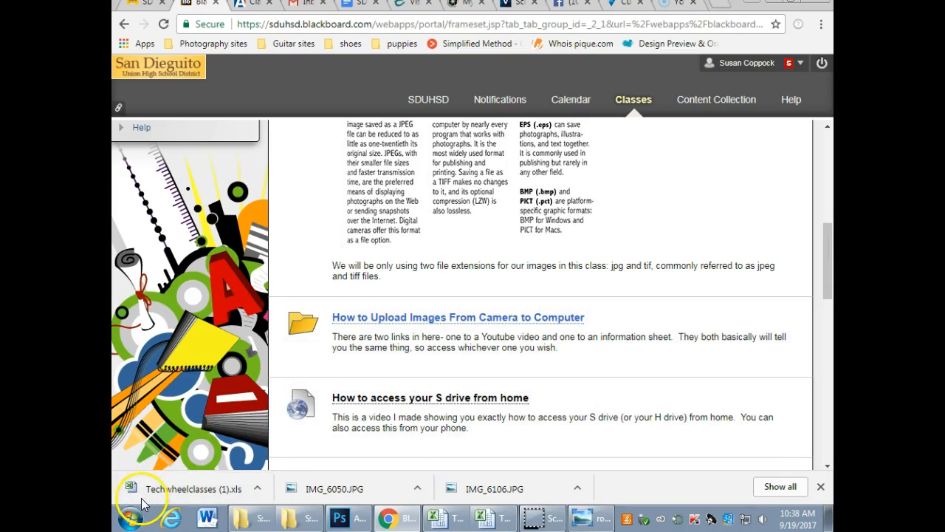